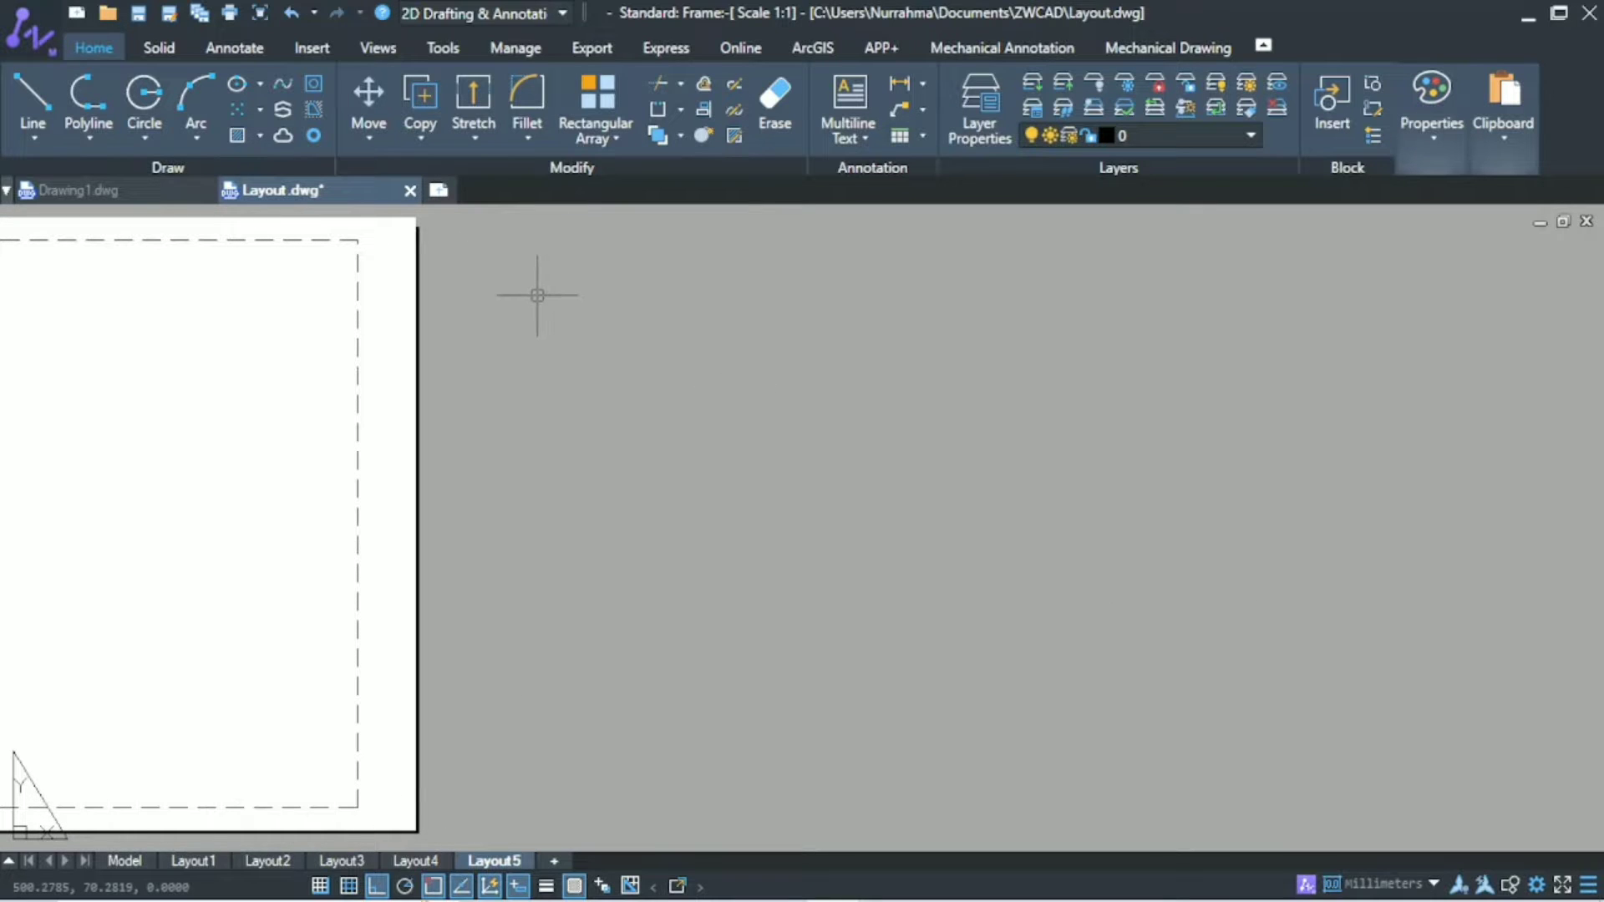
Draw a landscape rectangular frame 200 mm high beside the paper sheet, using the Rectangle command's Dimensions option.
type("rec")
key("Return")
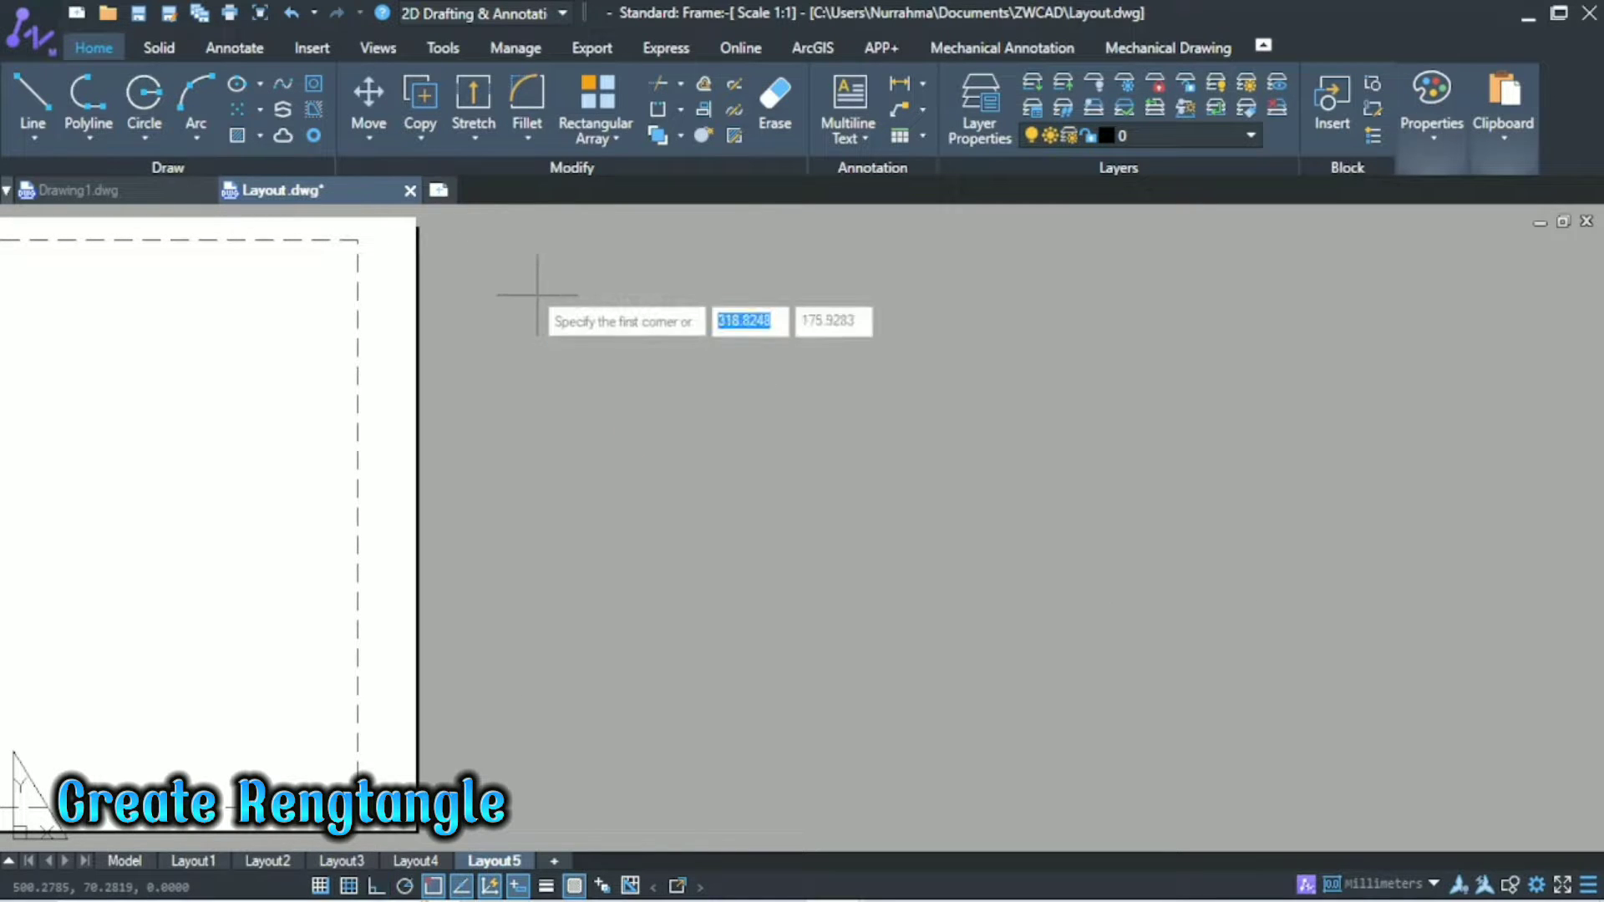
left_click(498, 243)
type("d")
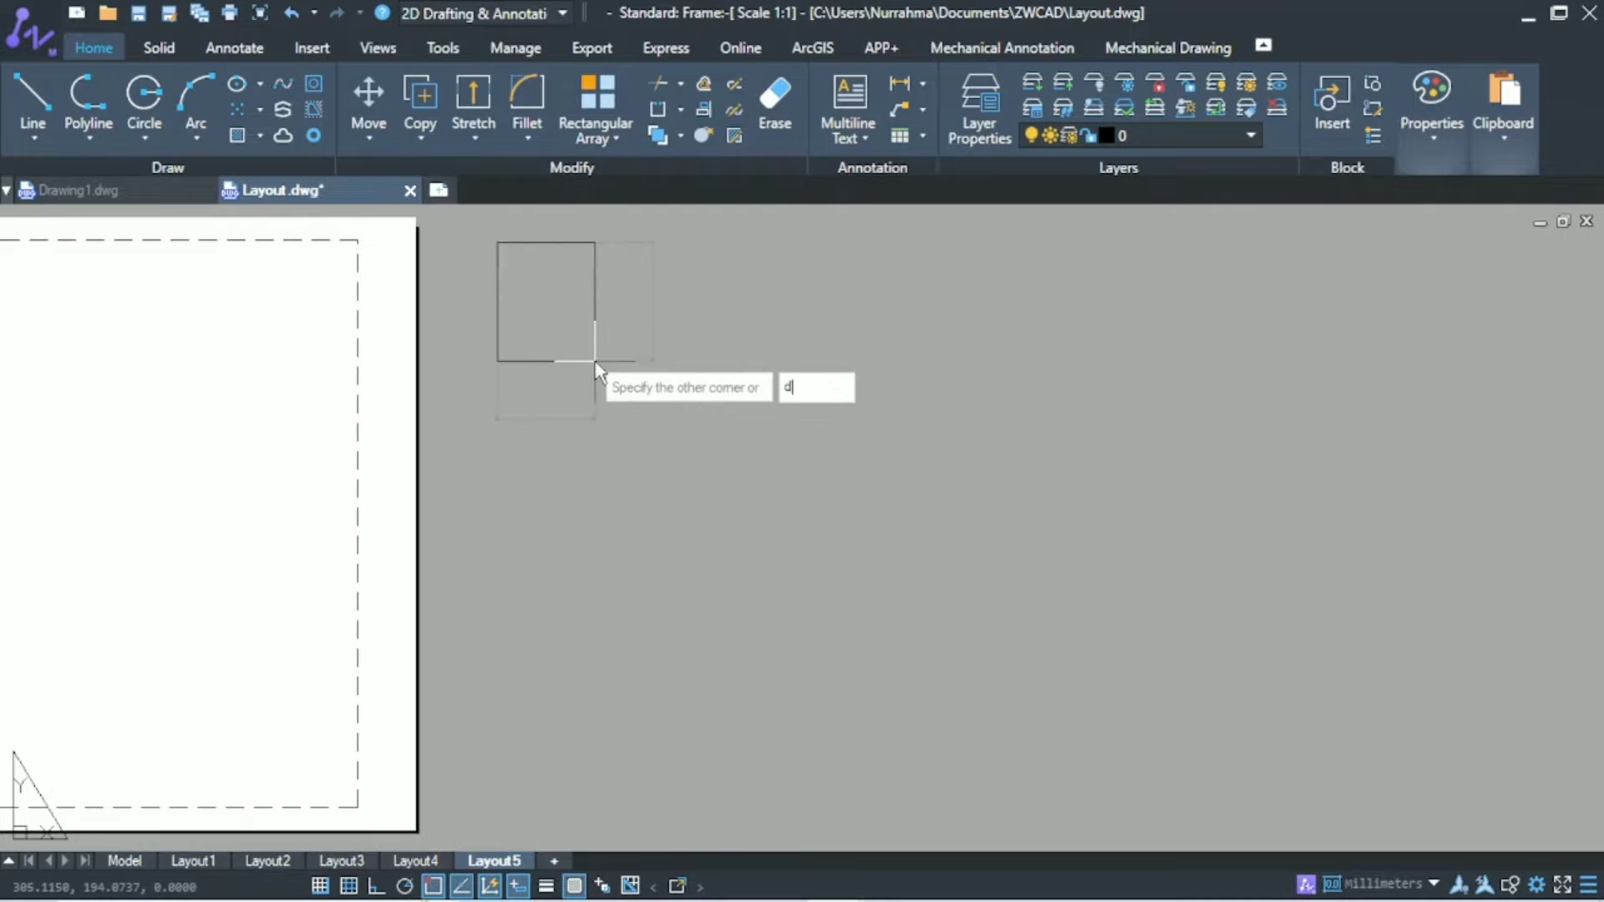
key("Return")
type("200")
key("Return")
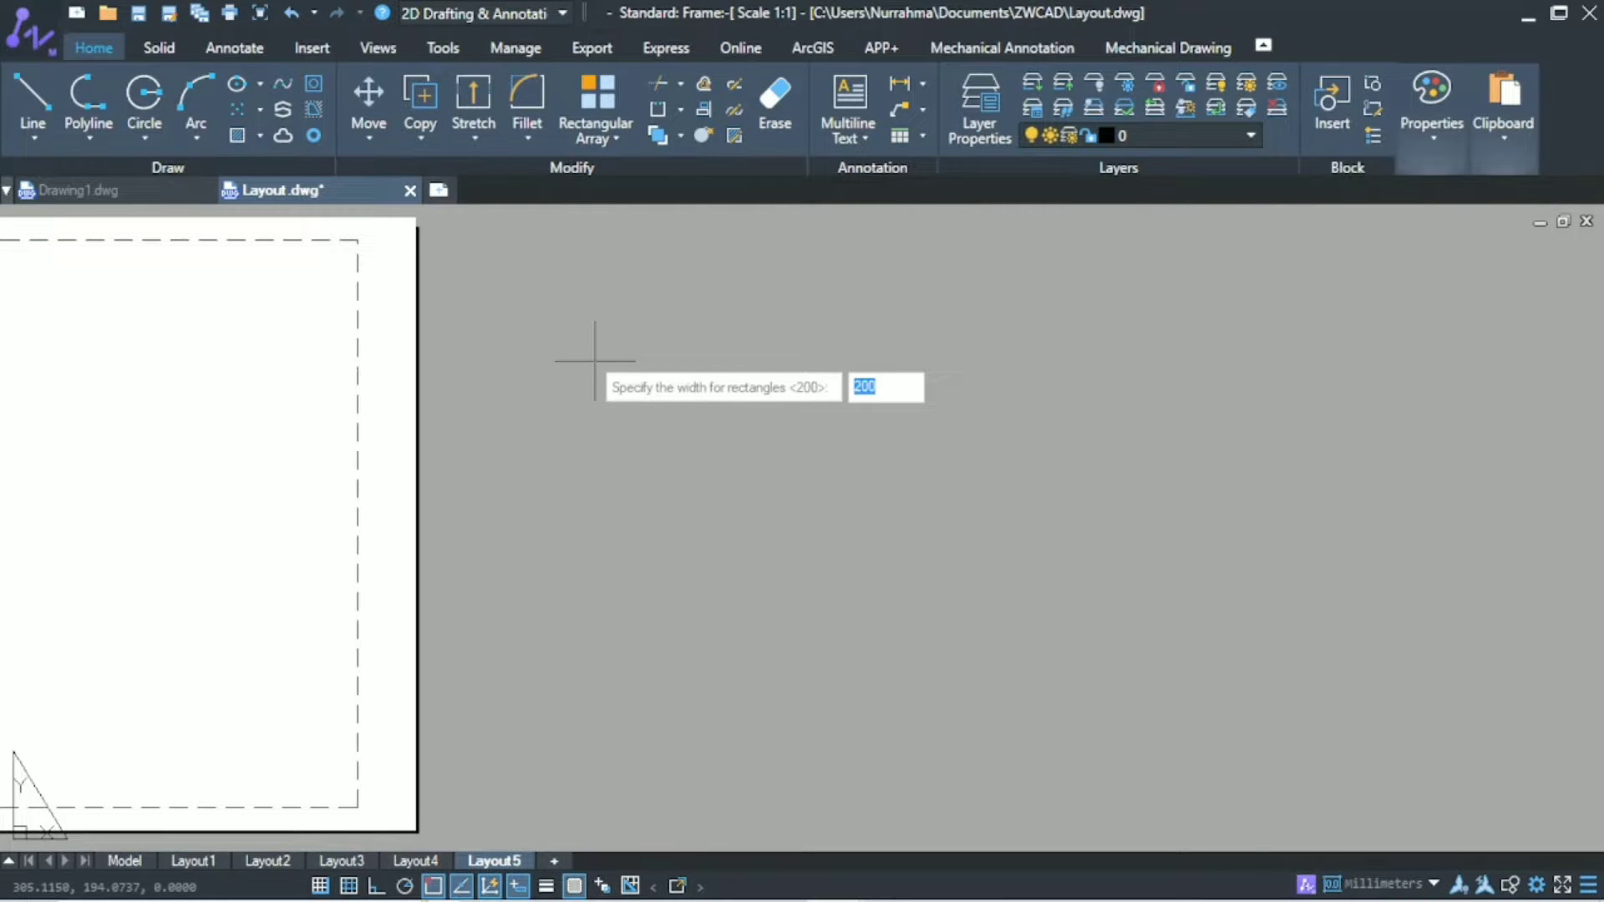
type("200")
key("Return")
left_click(612, 367)
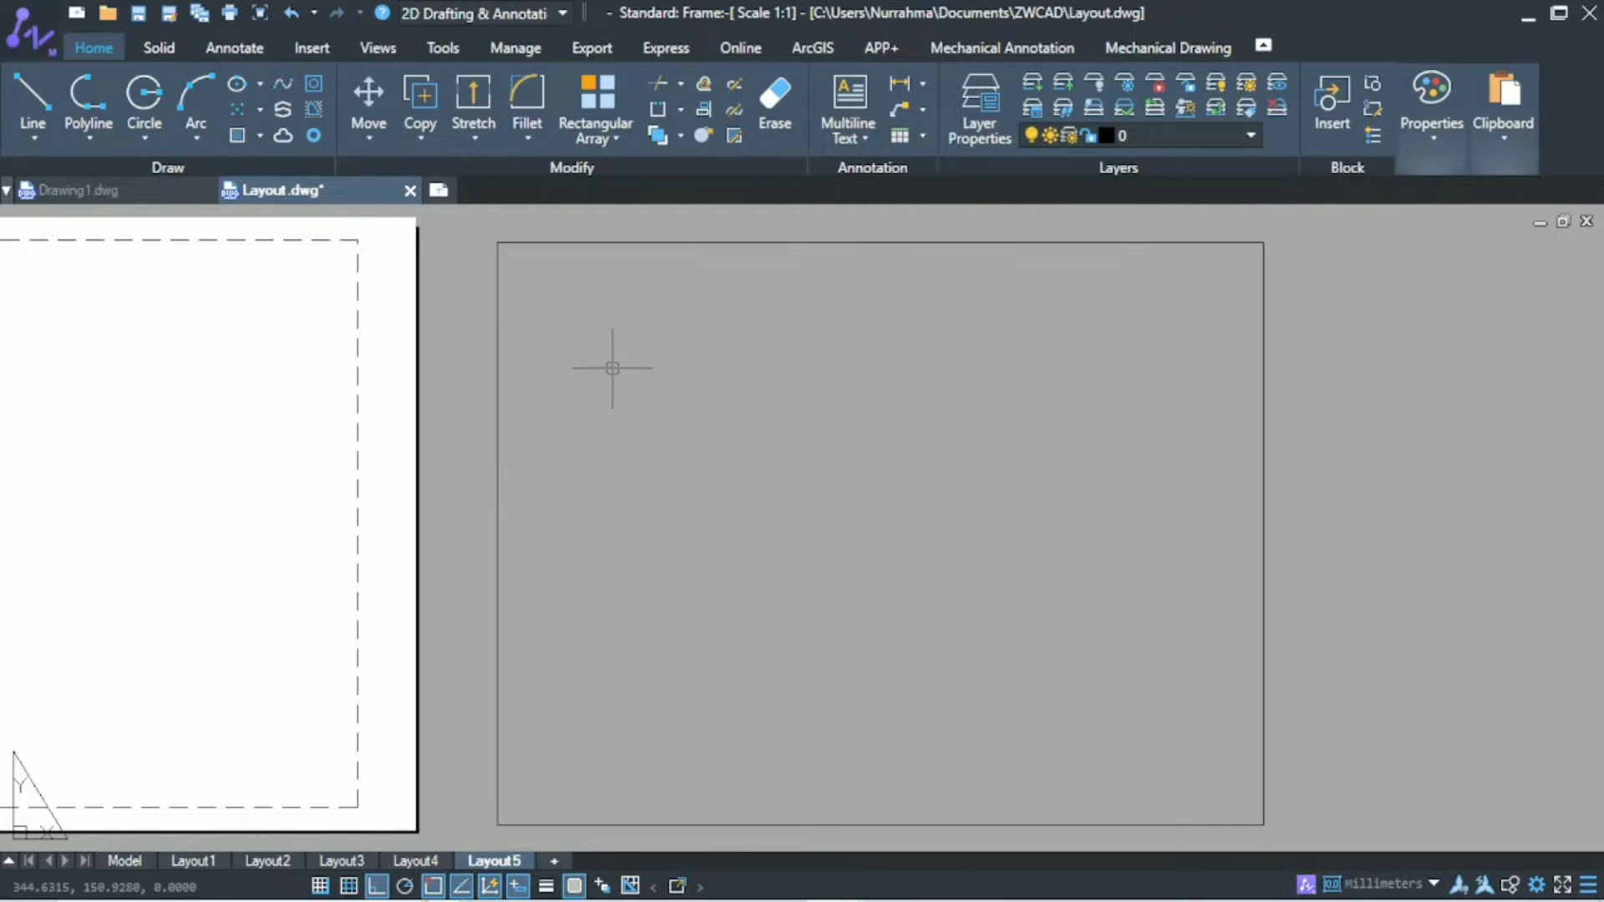
Offset the rectangular frame 10 mm inward to form the inner border.
type("off")
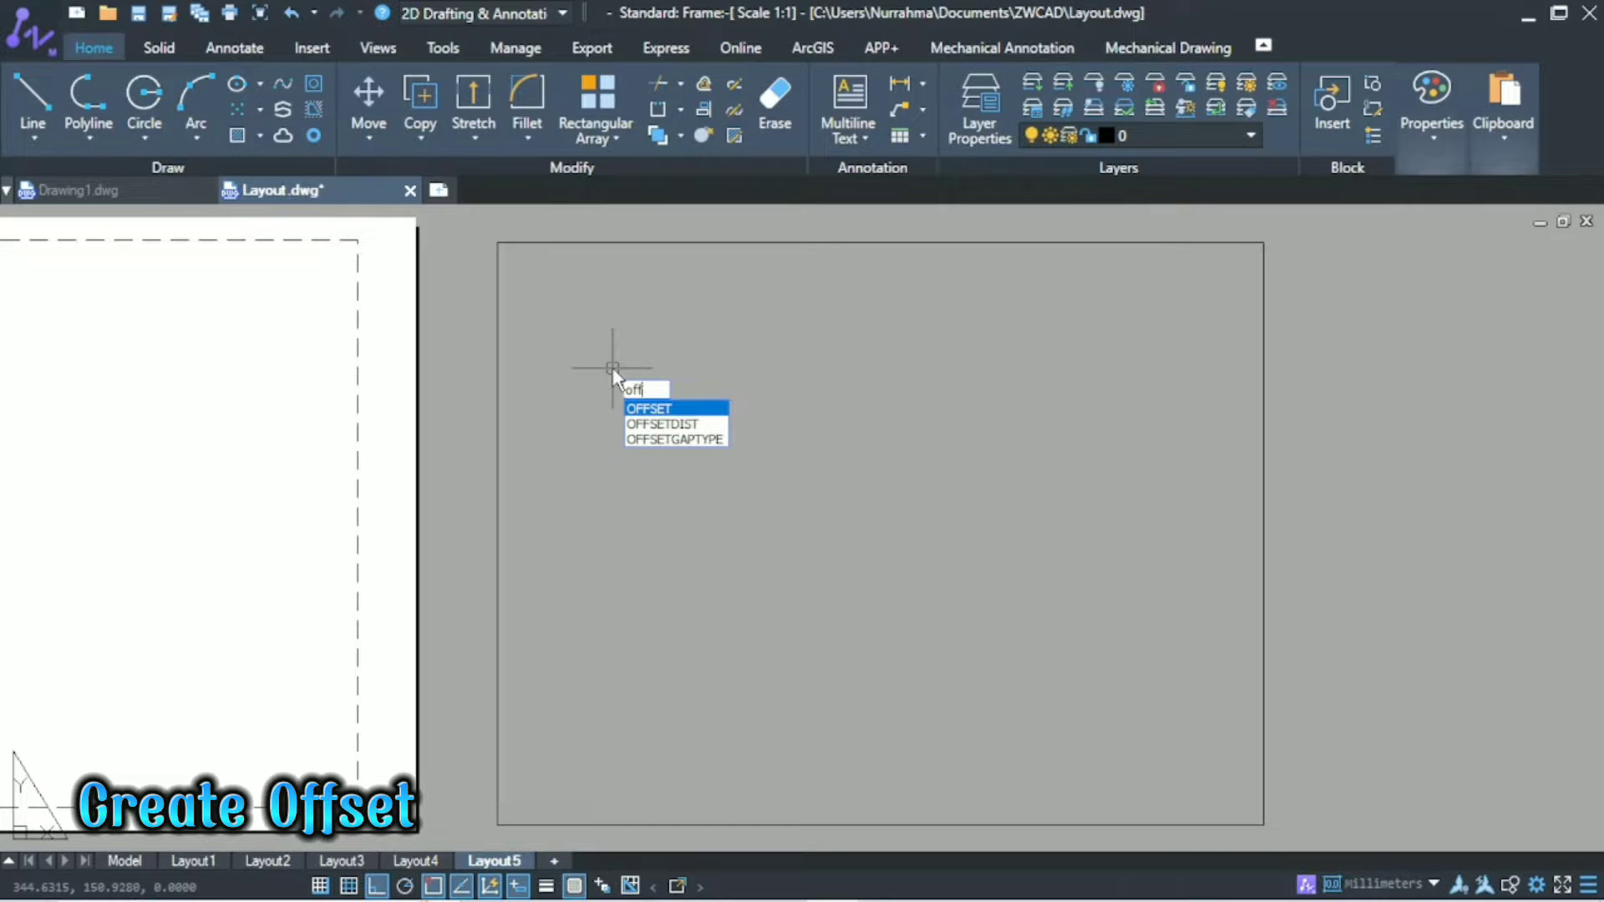
key("Return")
type("10")
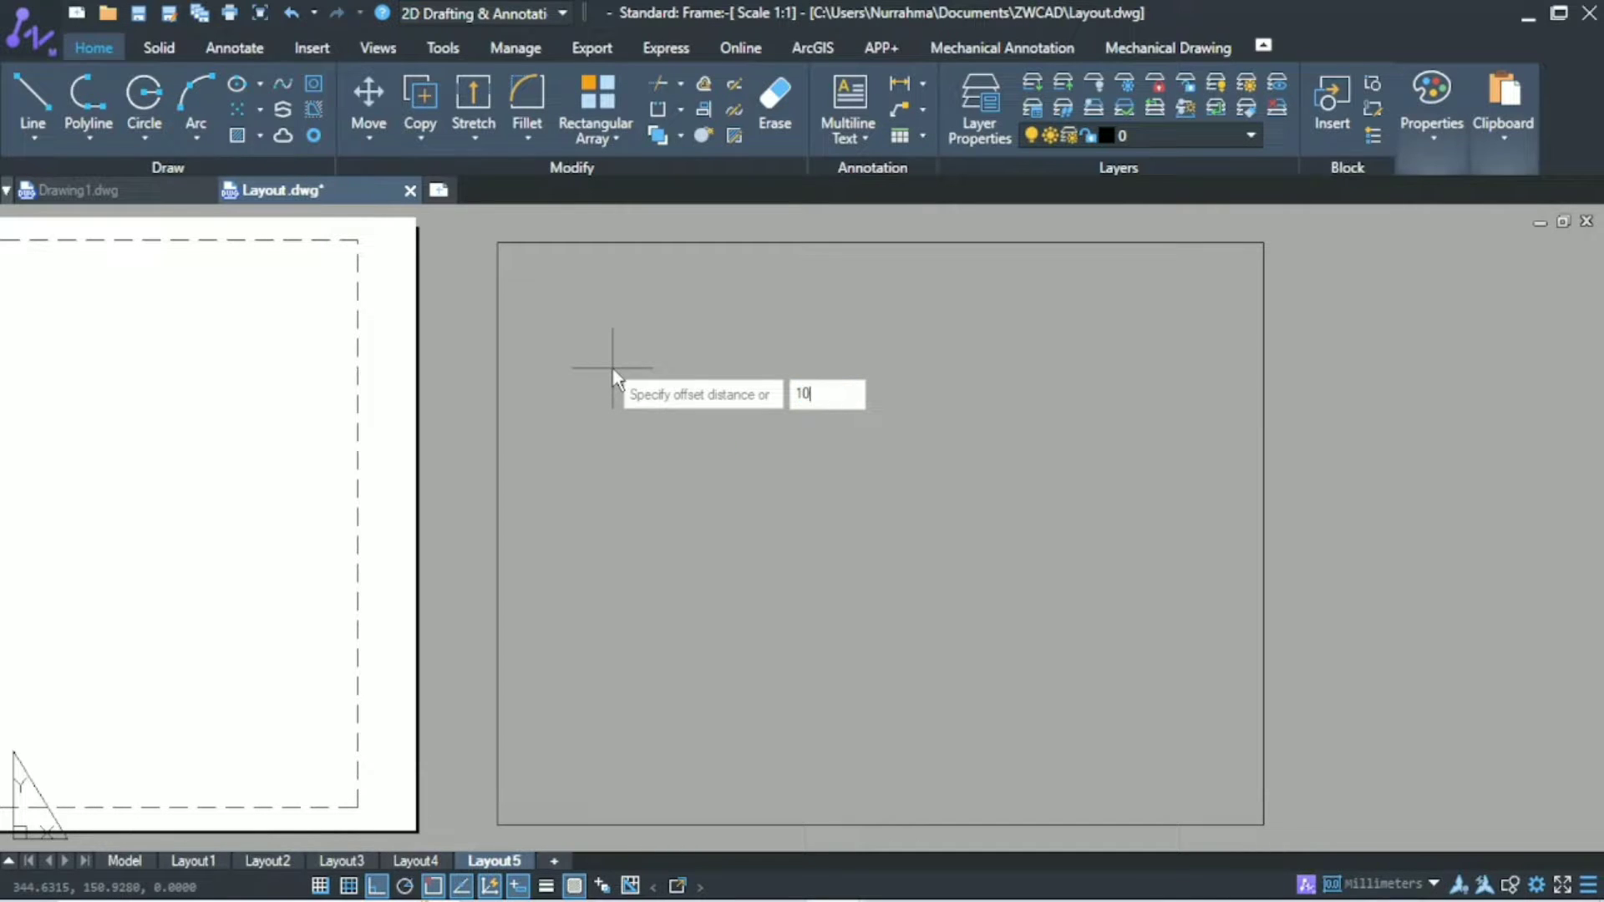
key("Return")
left_click(500, 242)
left_click(609, 284)
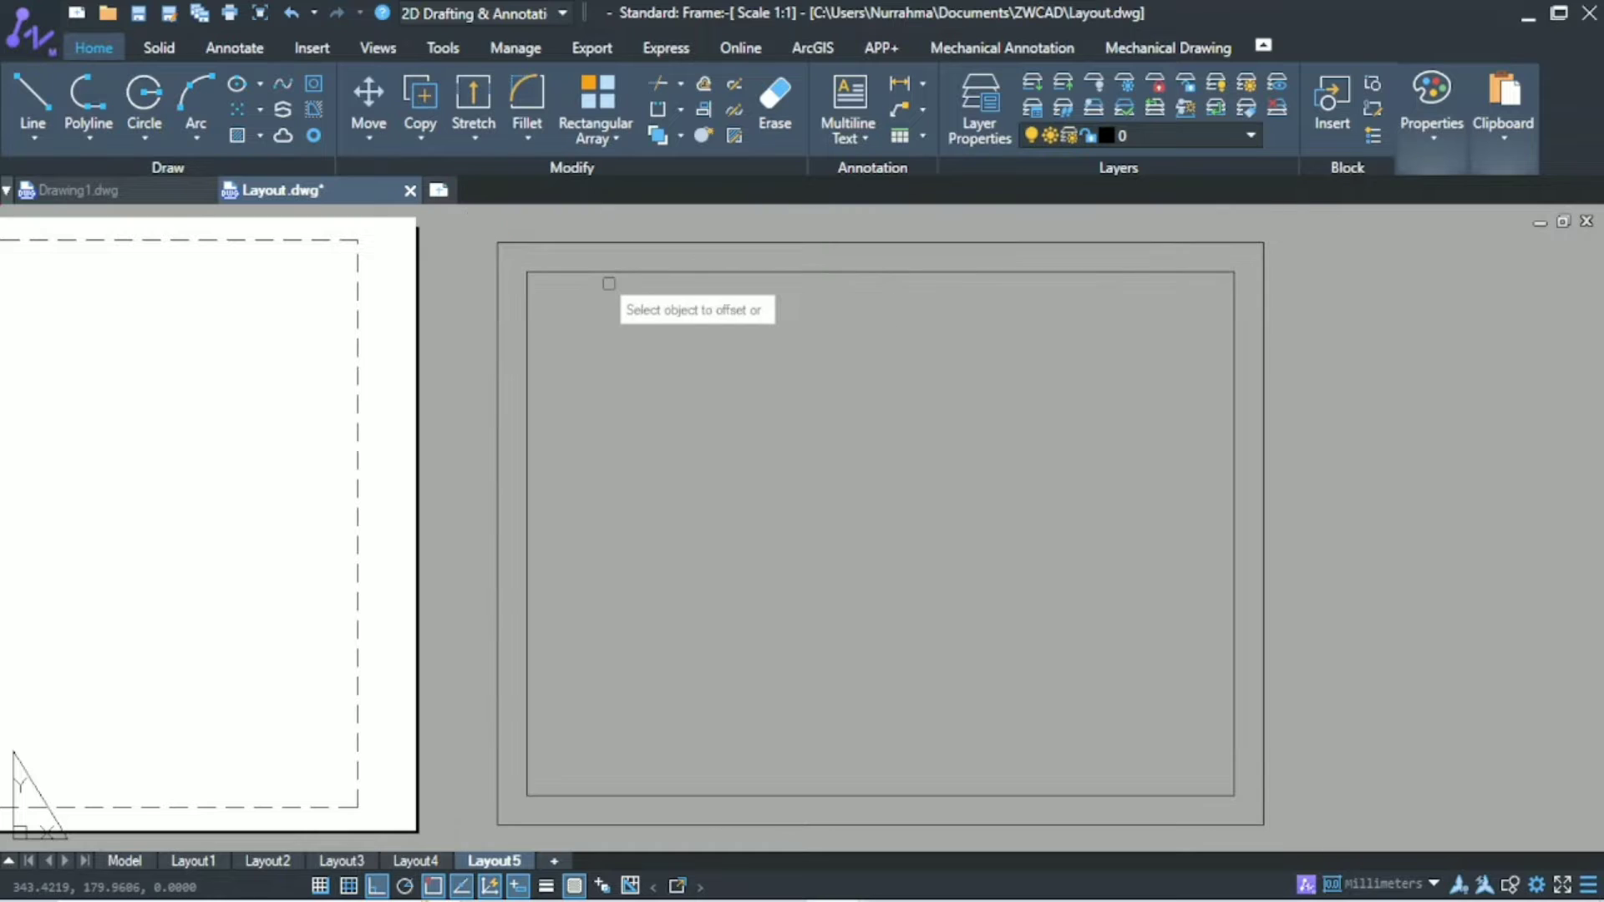
key("Return")
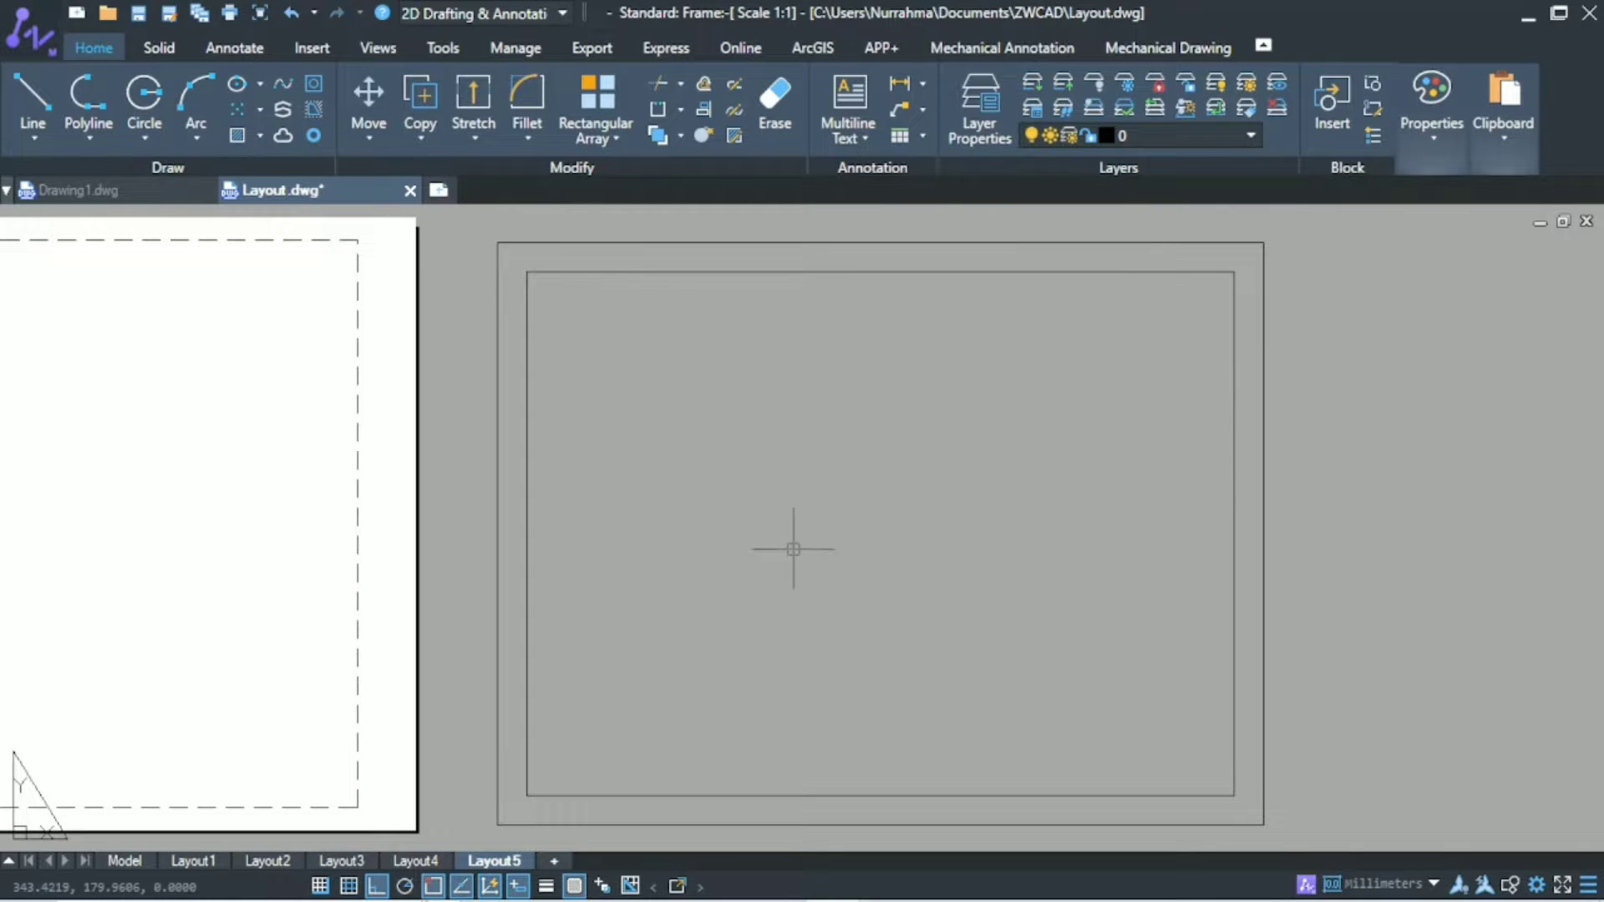
Draw a 150 × 25 mm title block rectangle inward from the inner border's lower-right corner.
scroll(930, 644, "up", 5)
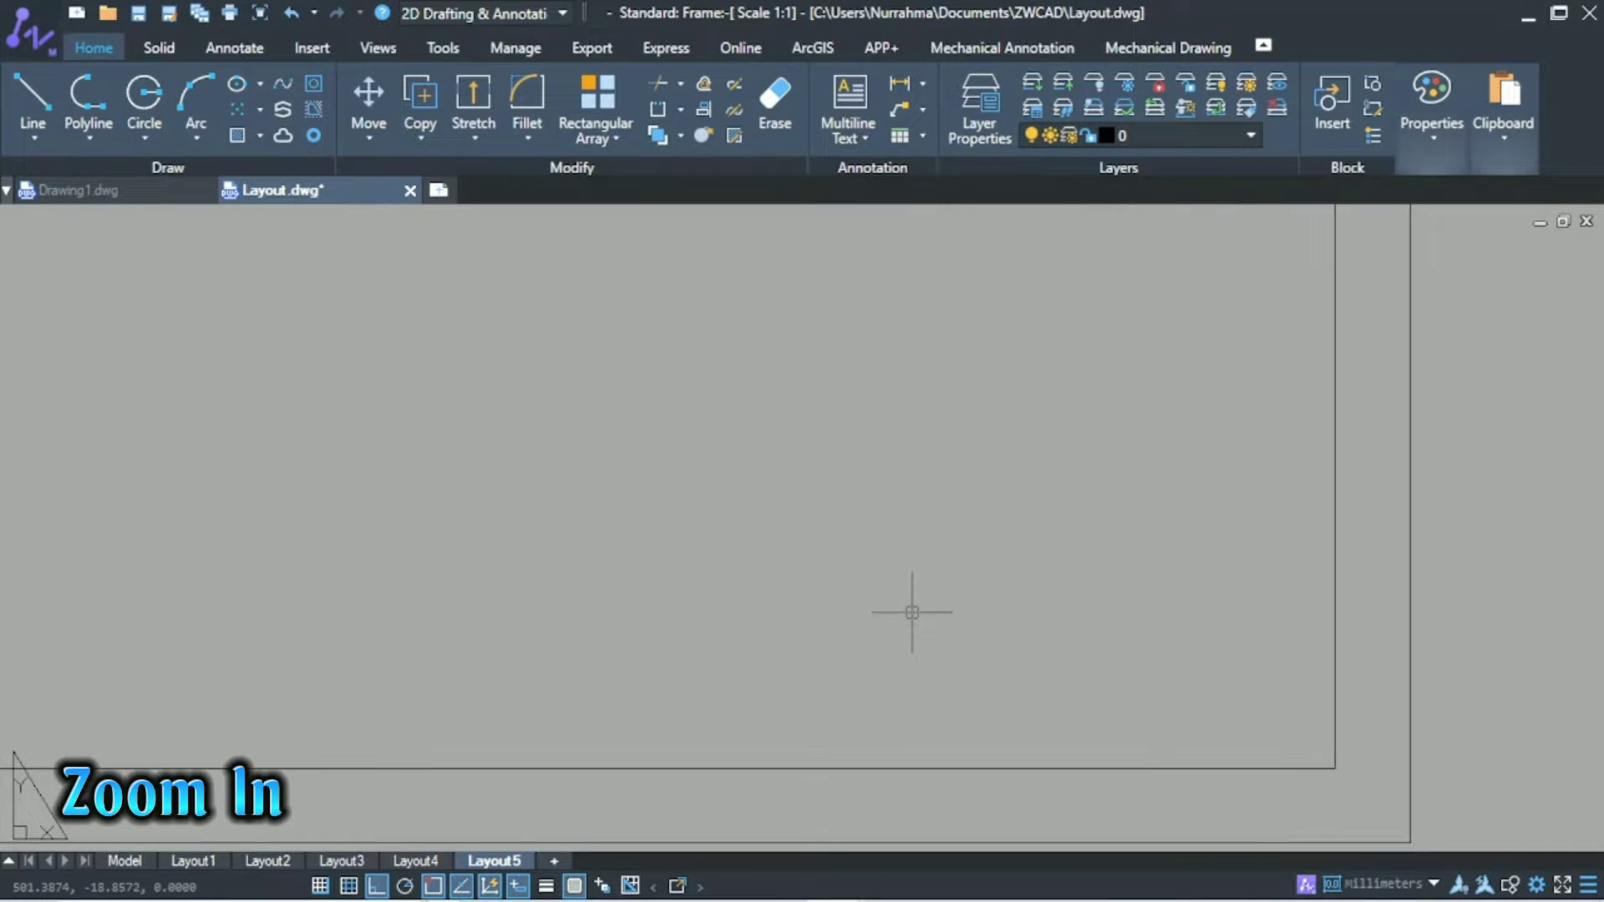
middle_click_drag(928, 616, 934, 617)
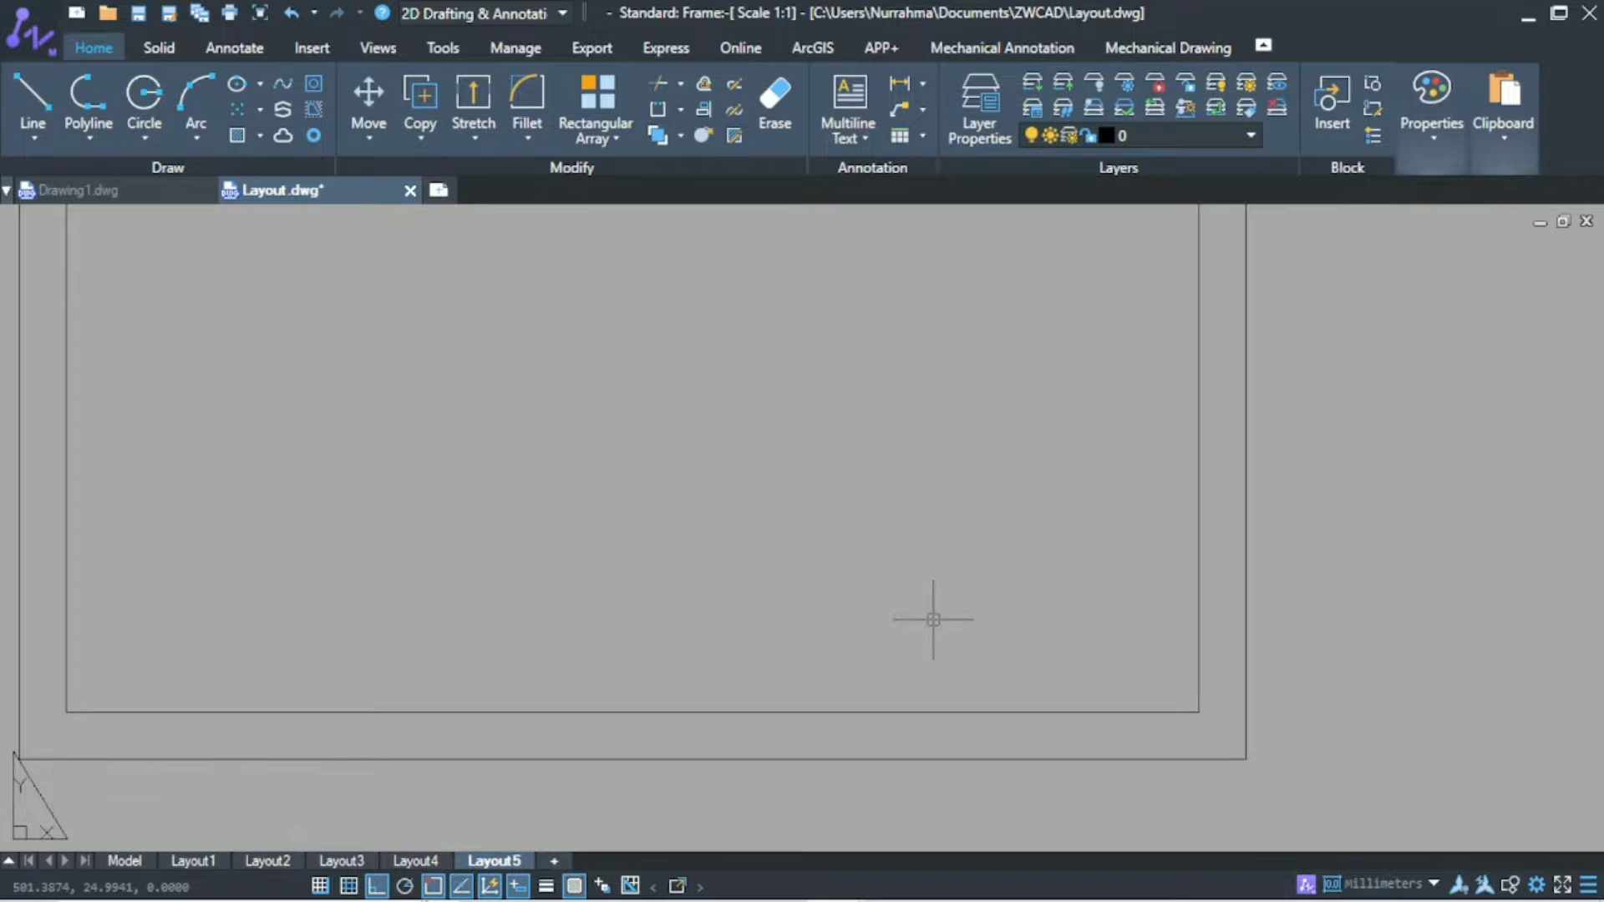
type("rec")
key("Return")
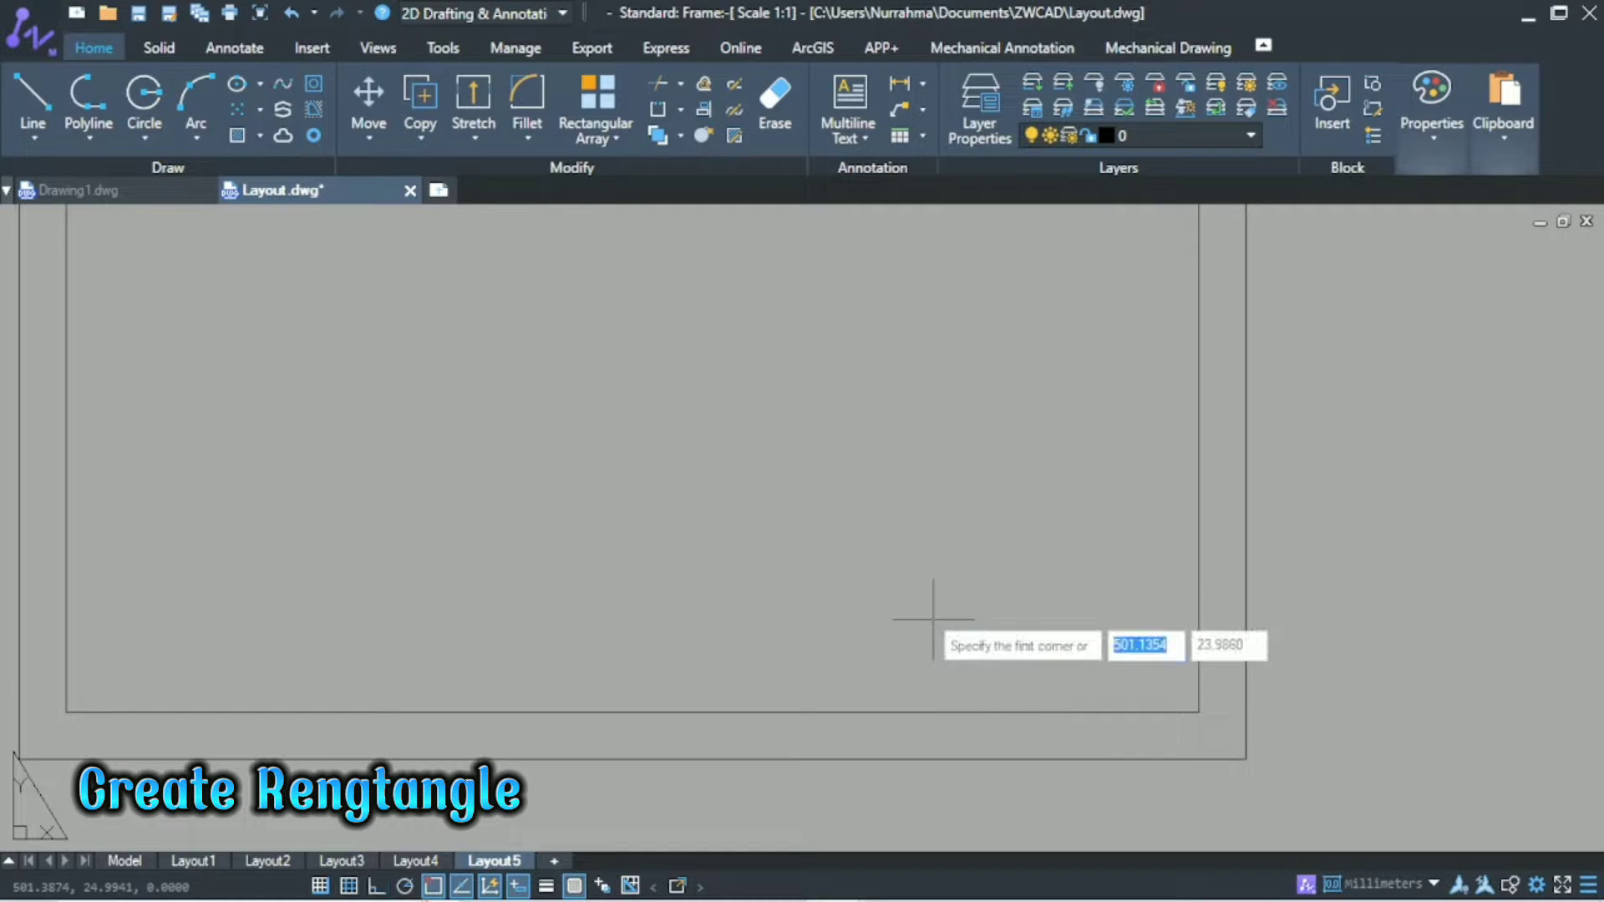
left_click(1199, 713)
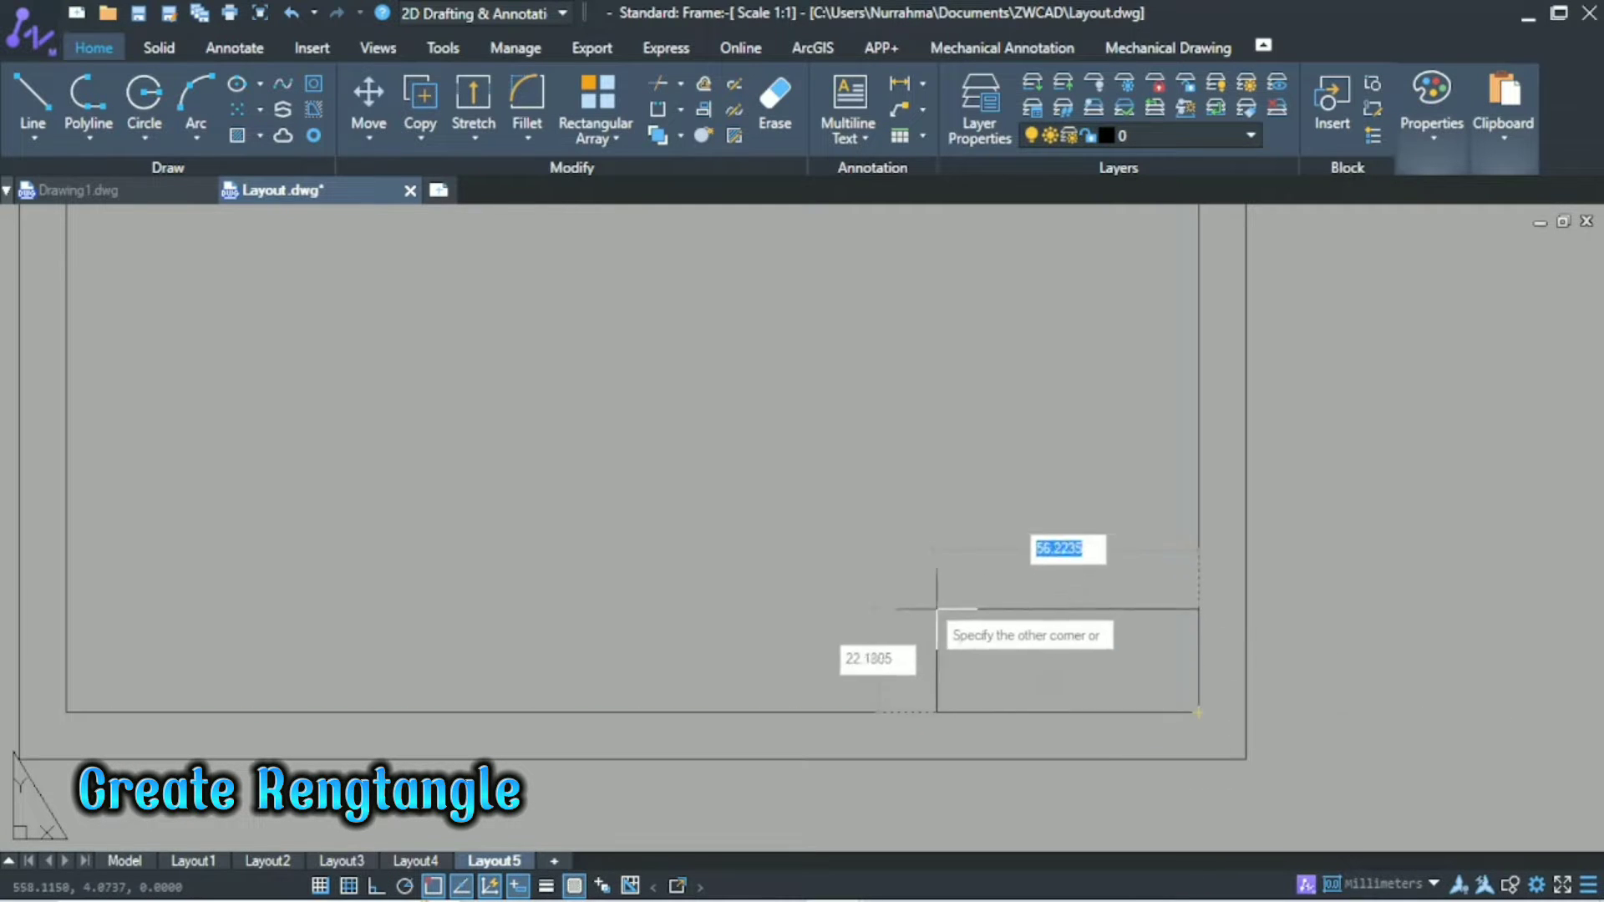
type("150")
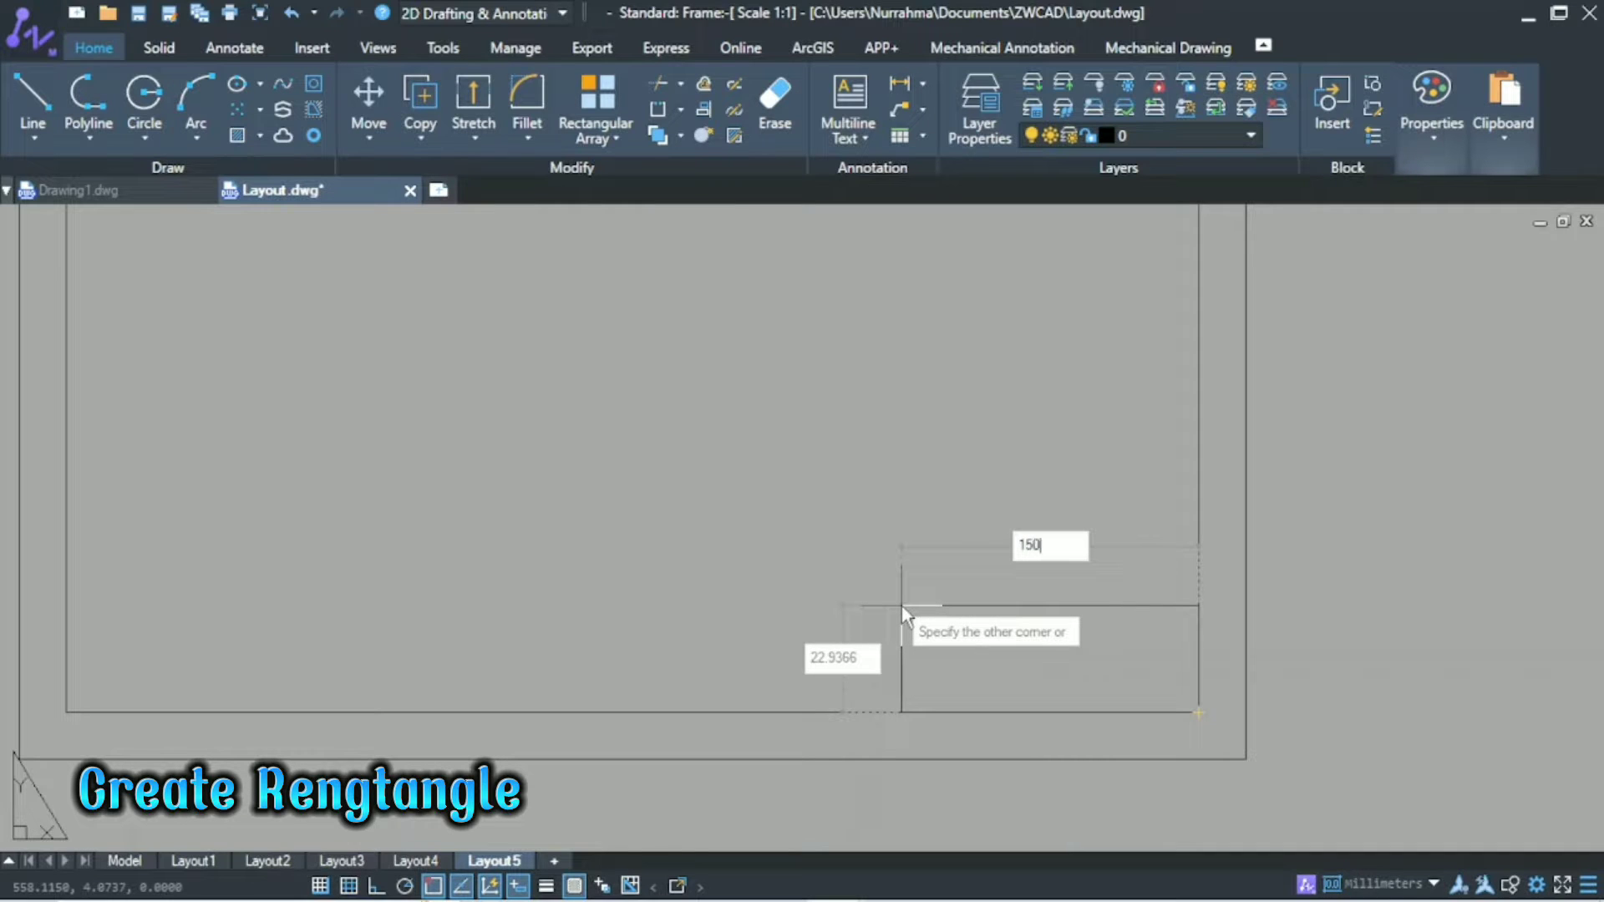
key("Tab")
type("20")
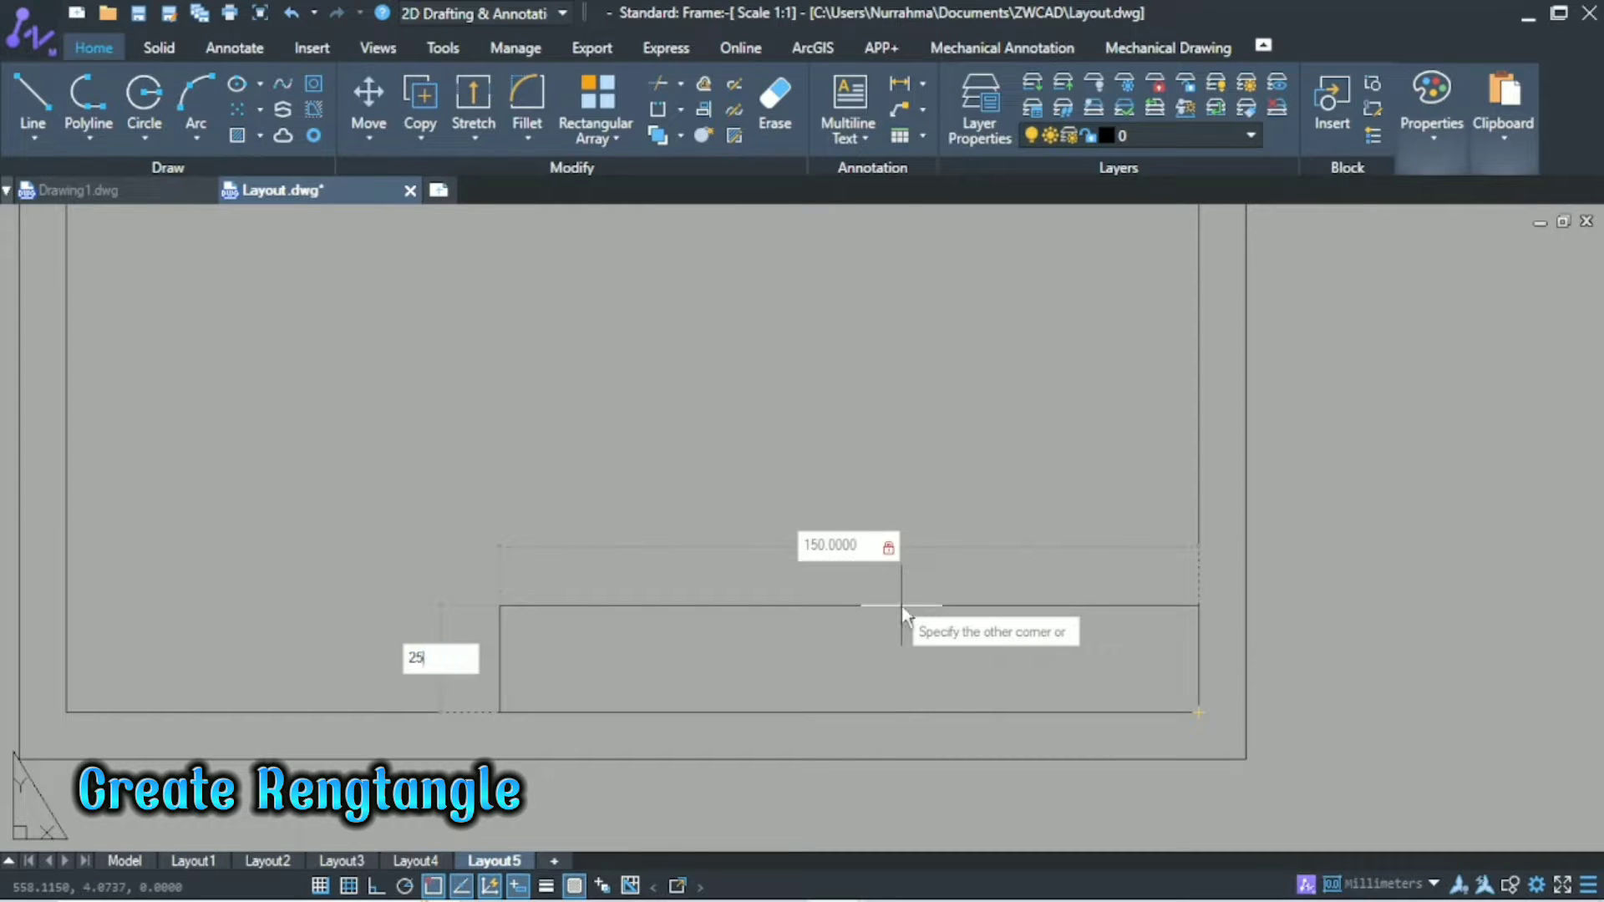
key("Return")
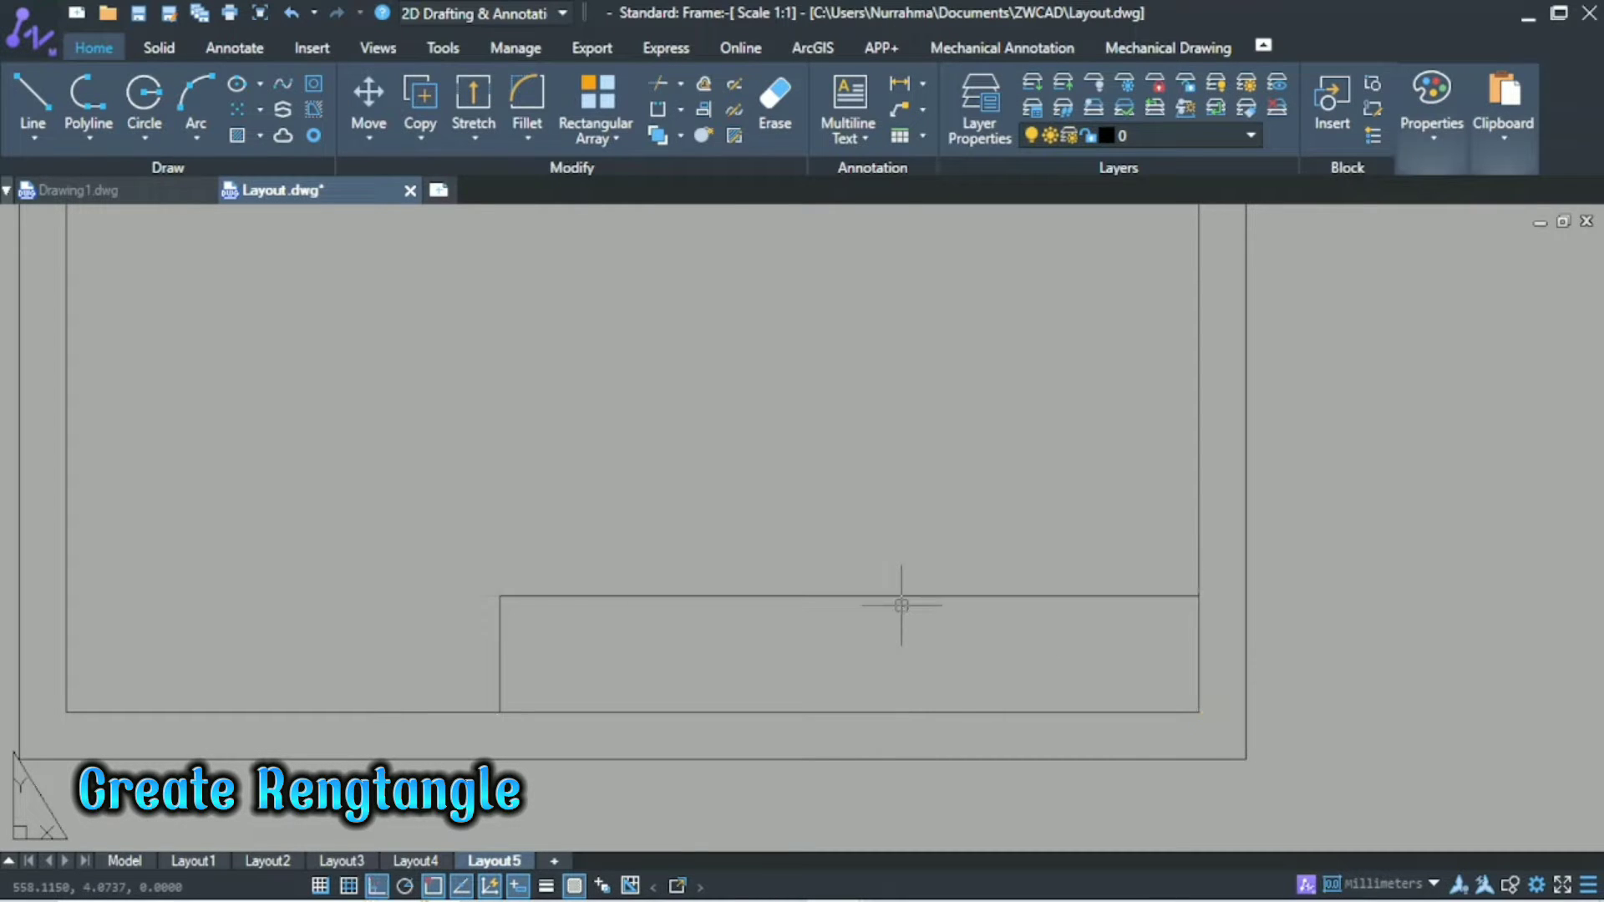
right_click(889, 558)
key("Escape")
Draw a 50 × 15 mm rectangle inside the title block, starting at its upper-left corner.
type("rec")
key("Return")
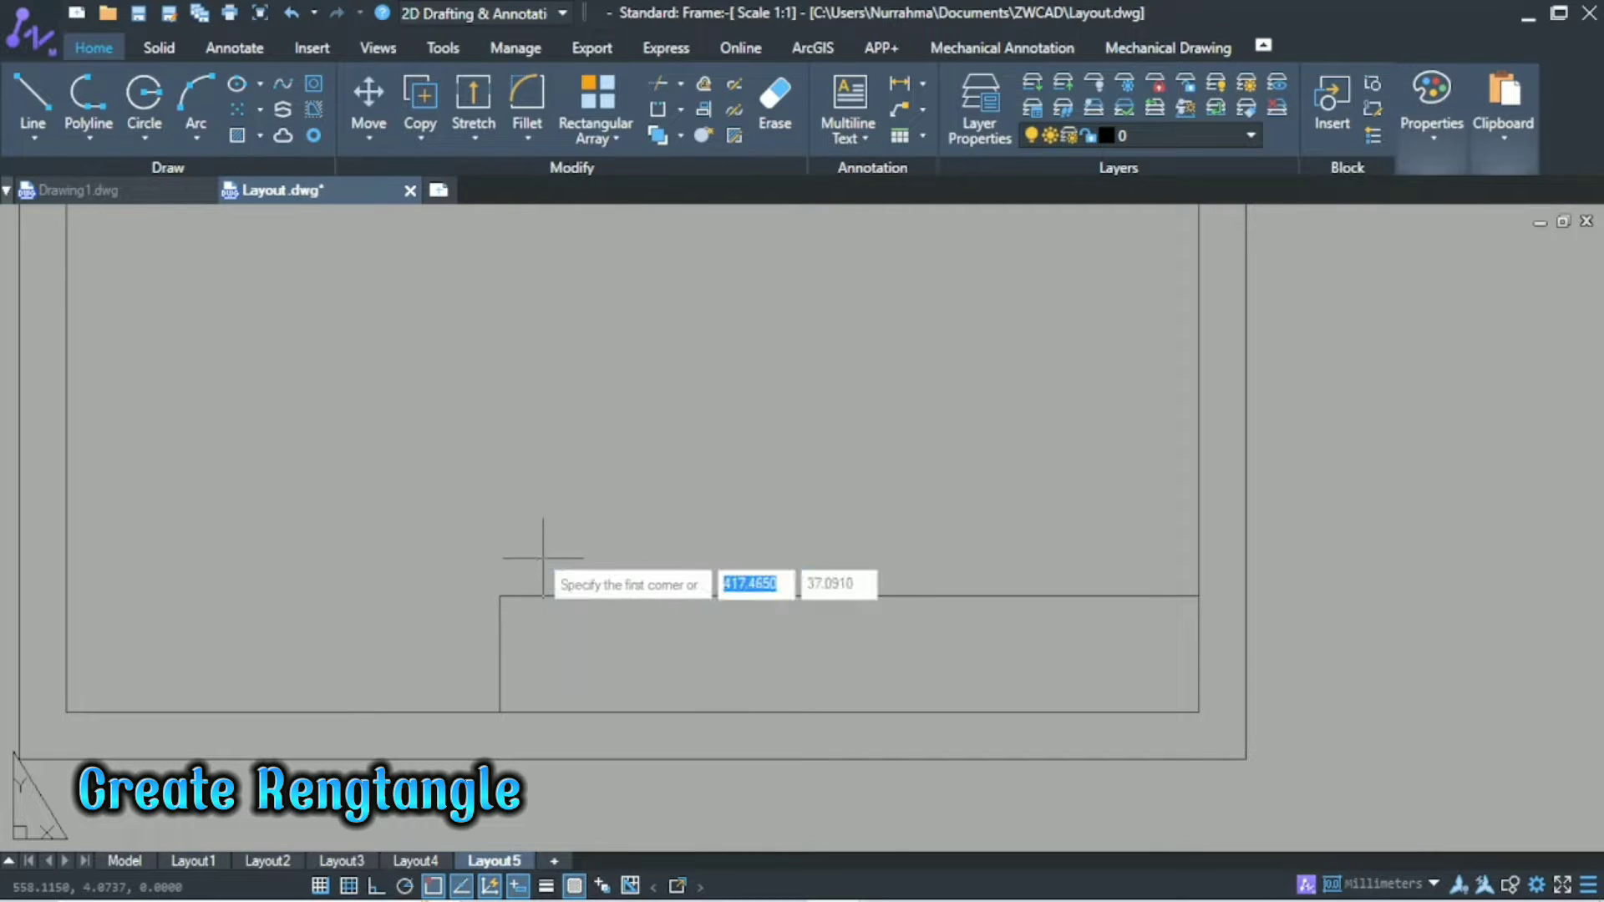
left_click(500, 596)
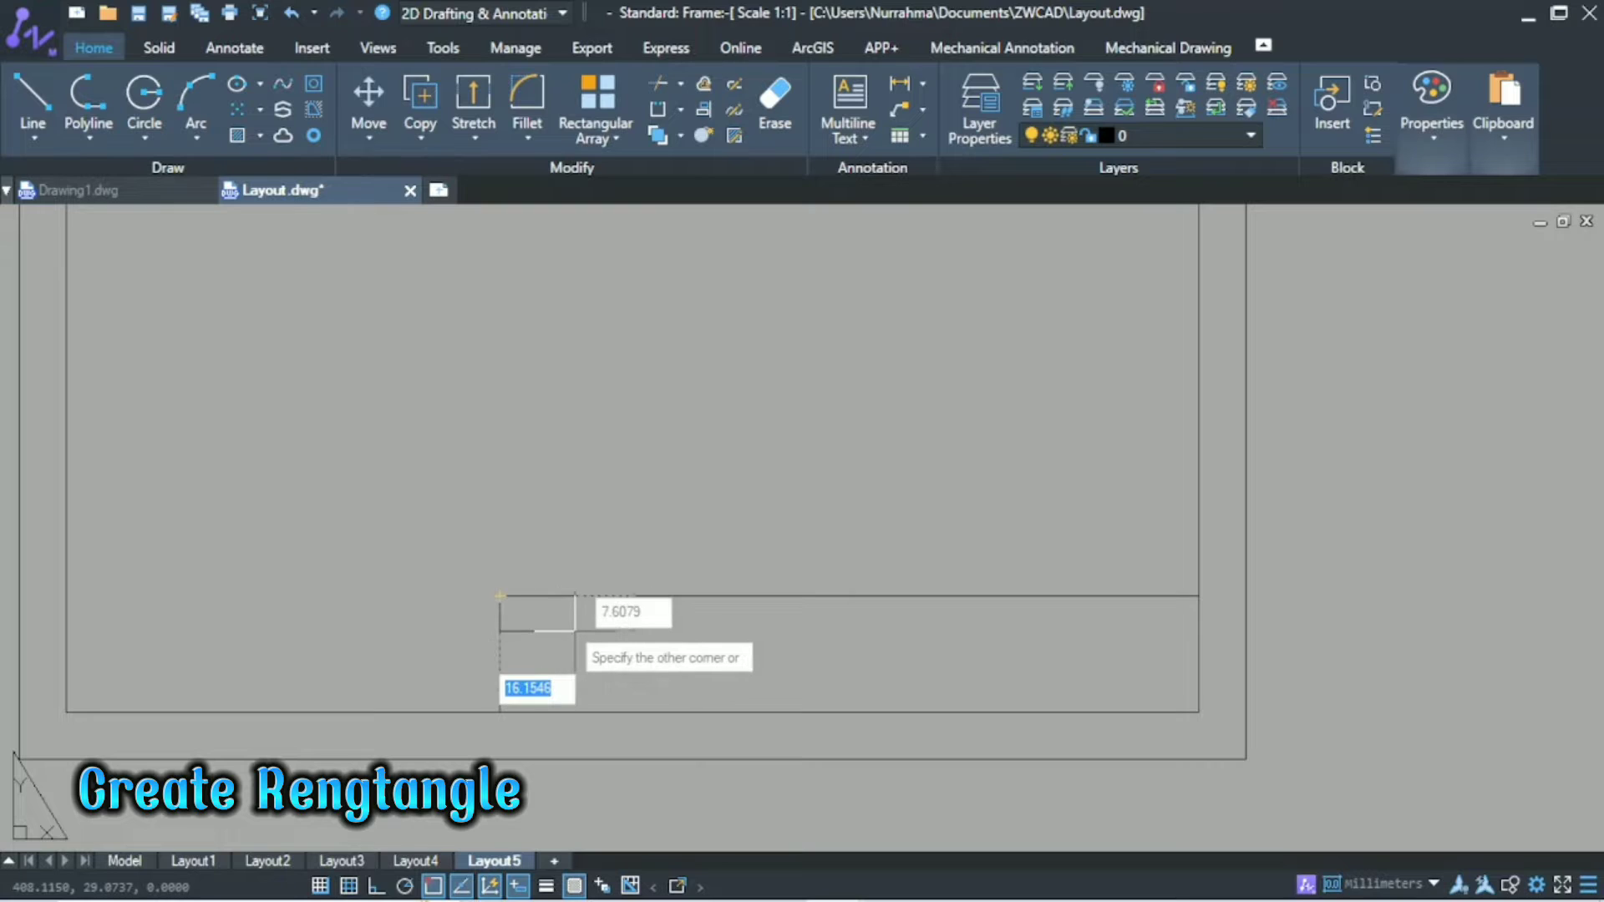
type("50")
key("Tab")
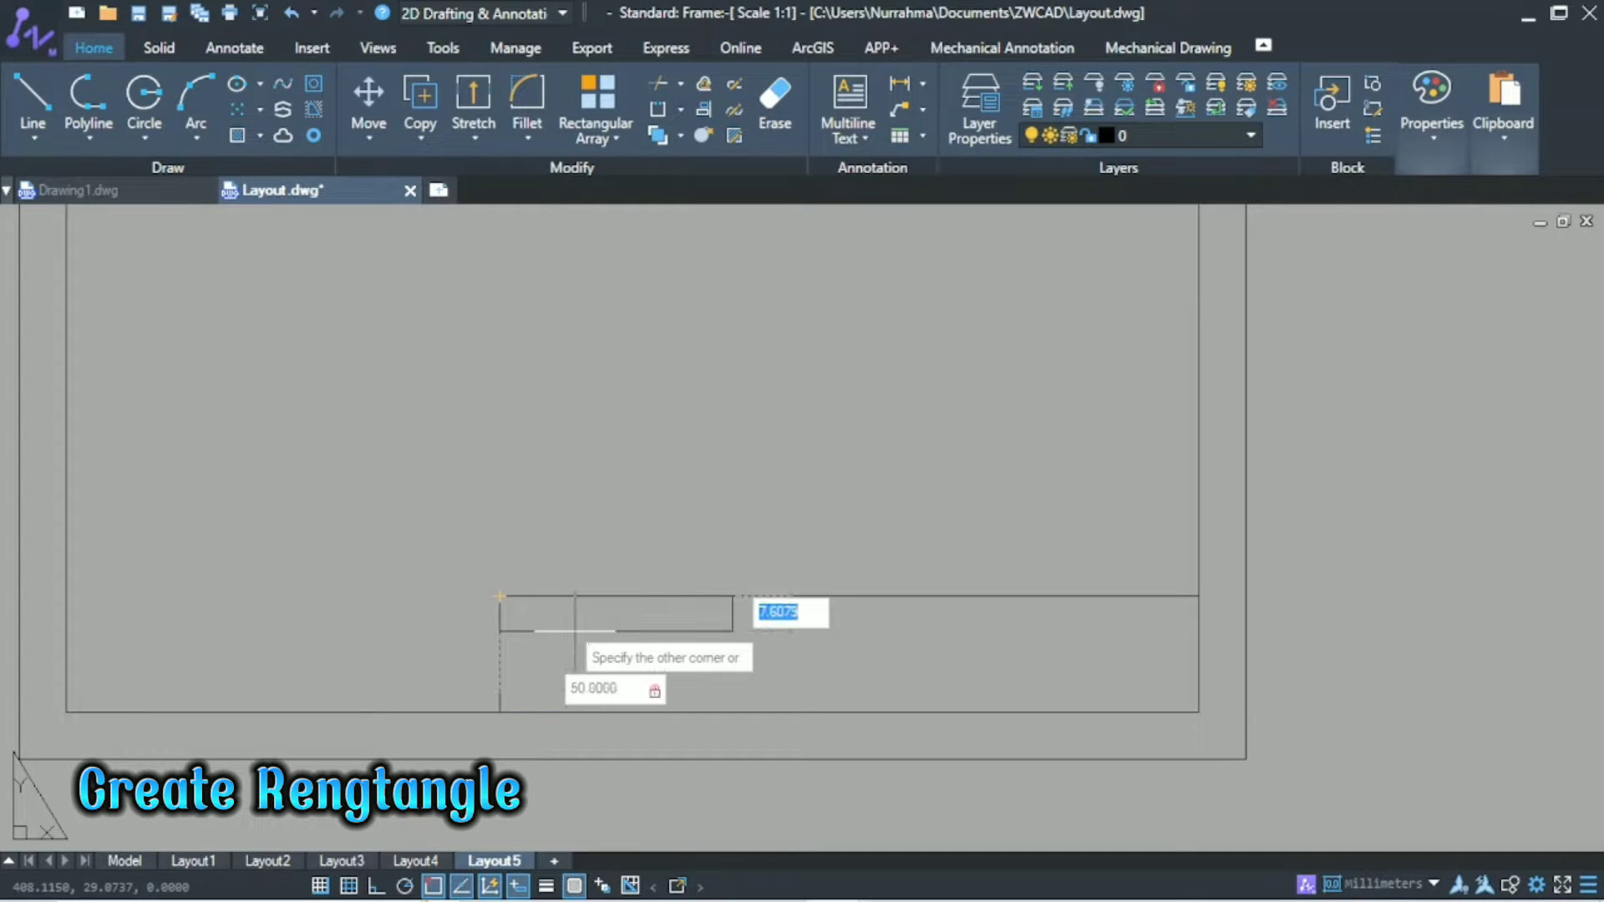
type("15")
key("Return")
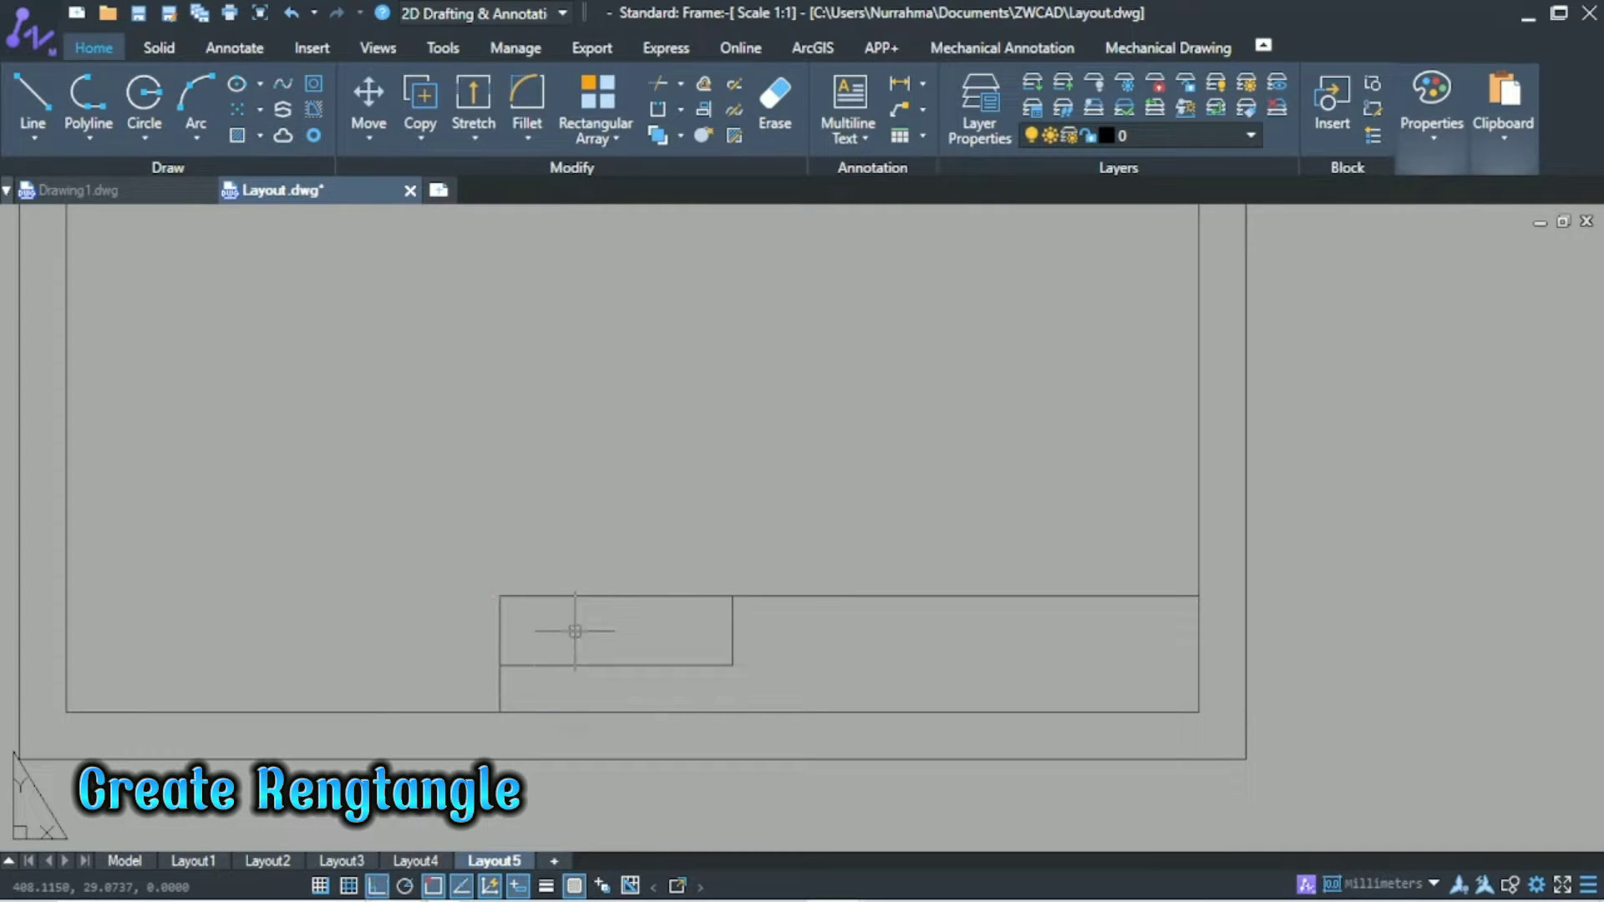
Add a second 50 × 15 mm cell to the title block's upper row, starting at the first cell's upper-right corner.
type("rec")
key("Return")
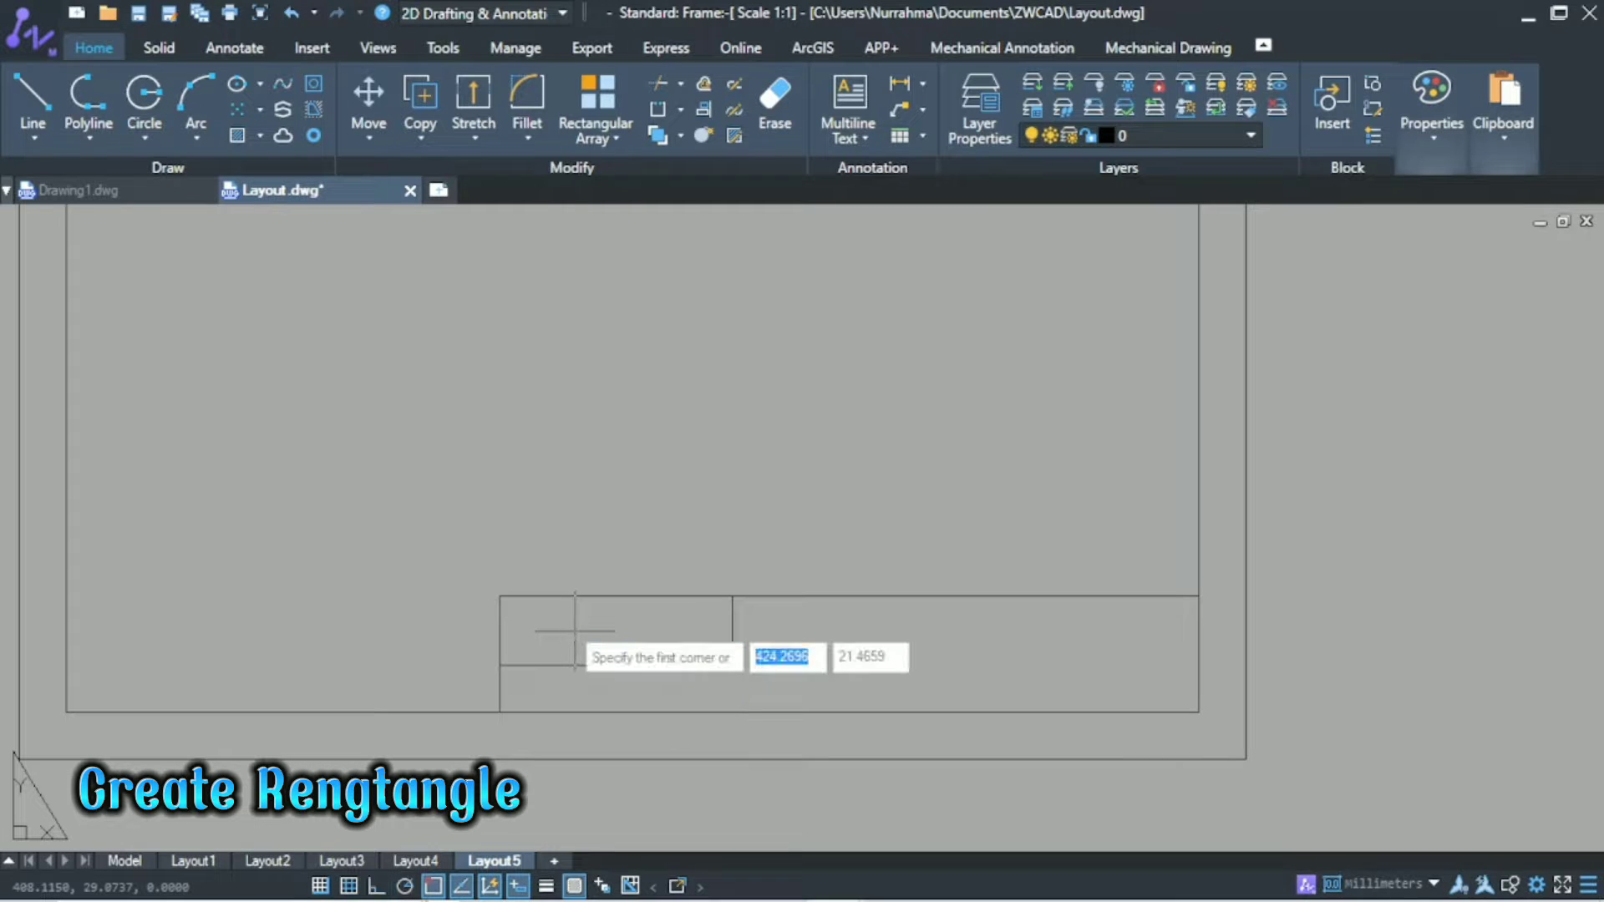
left_click(733, 596)
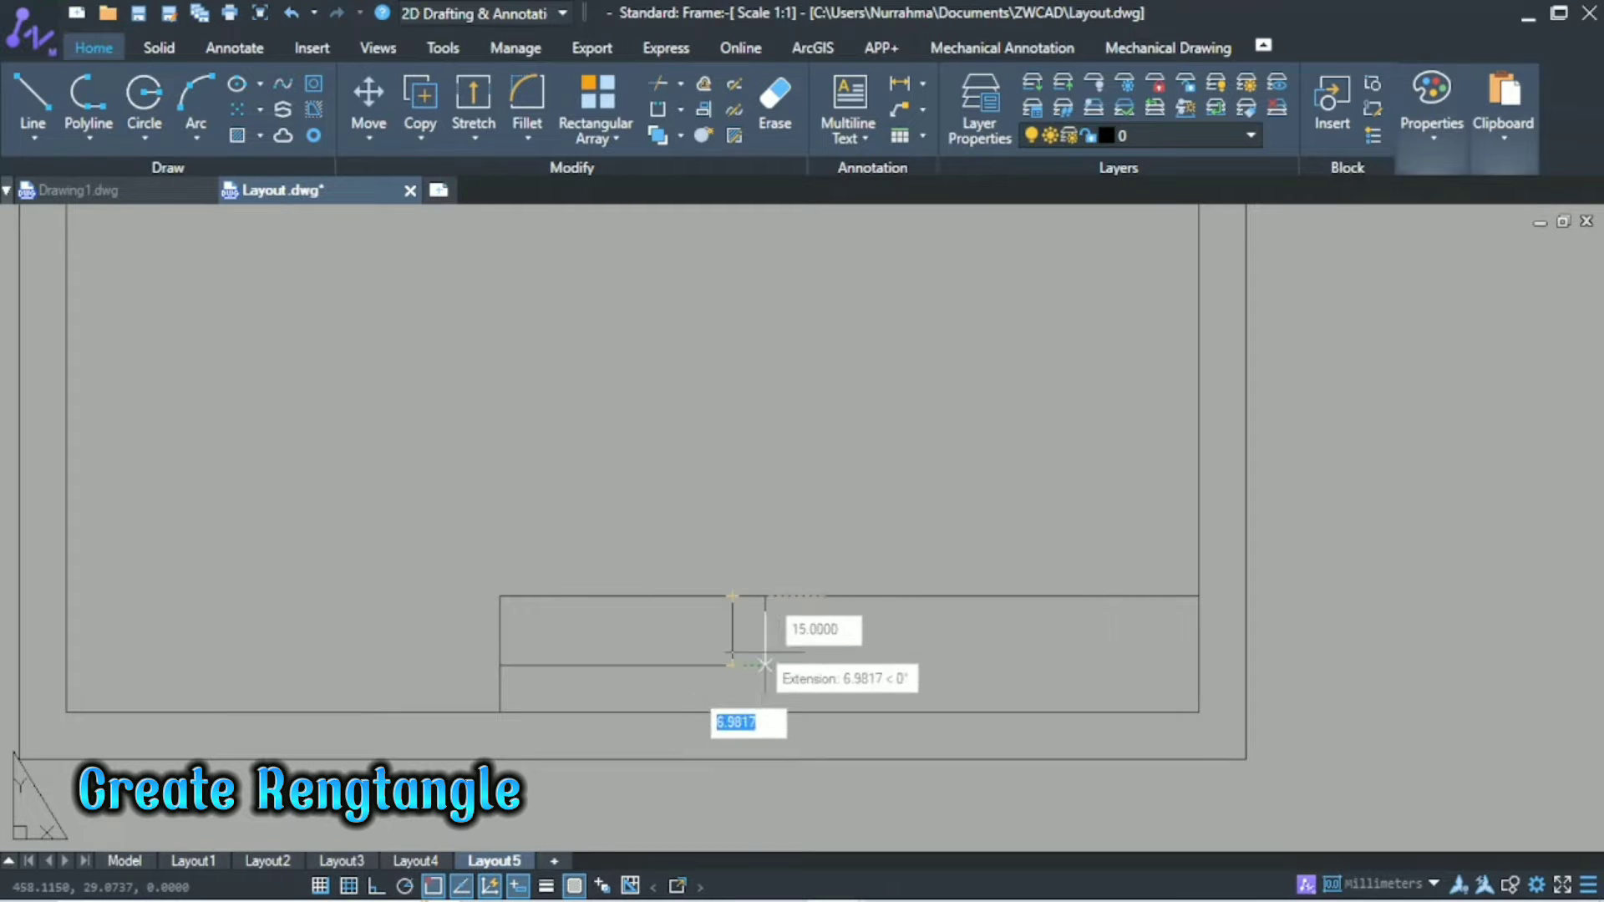
type("50")
key("Tab")
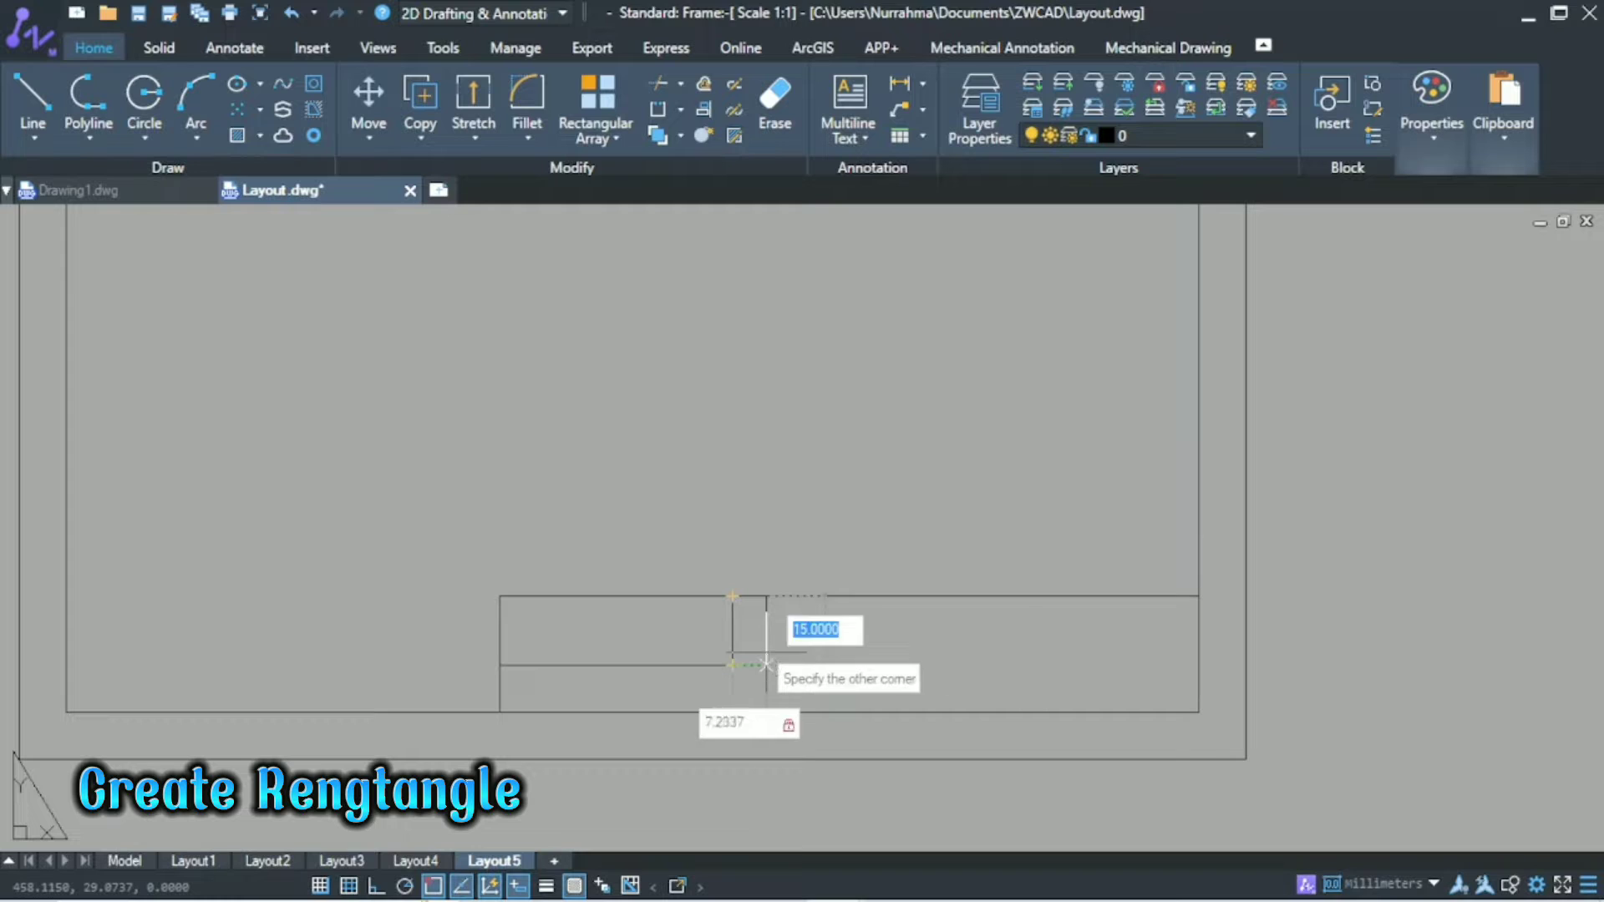
type("15")
key("Return")
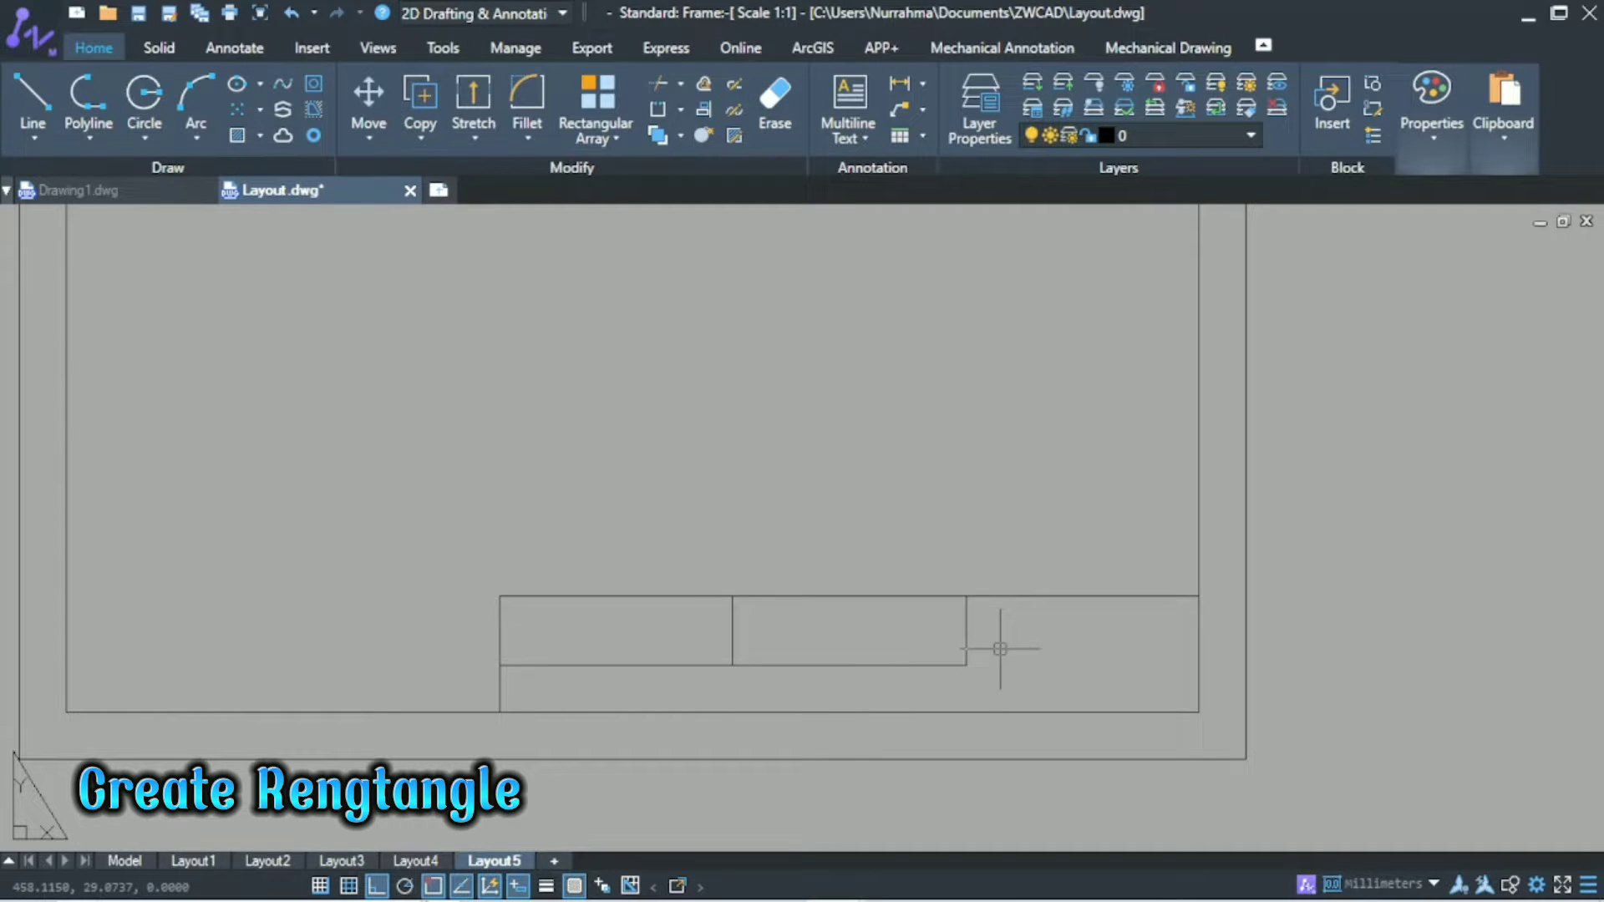
Draw the third 50 × 15 mm cell to complete the title block's upper row.
type("rec")
key("Return")
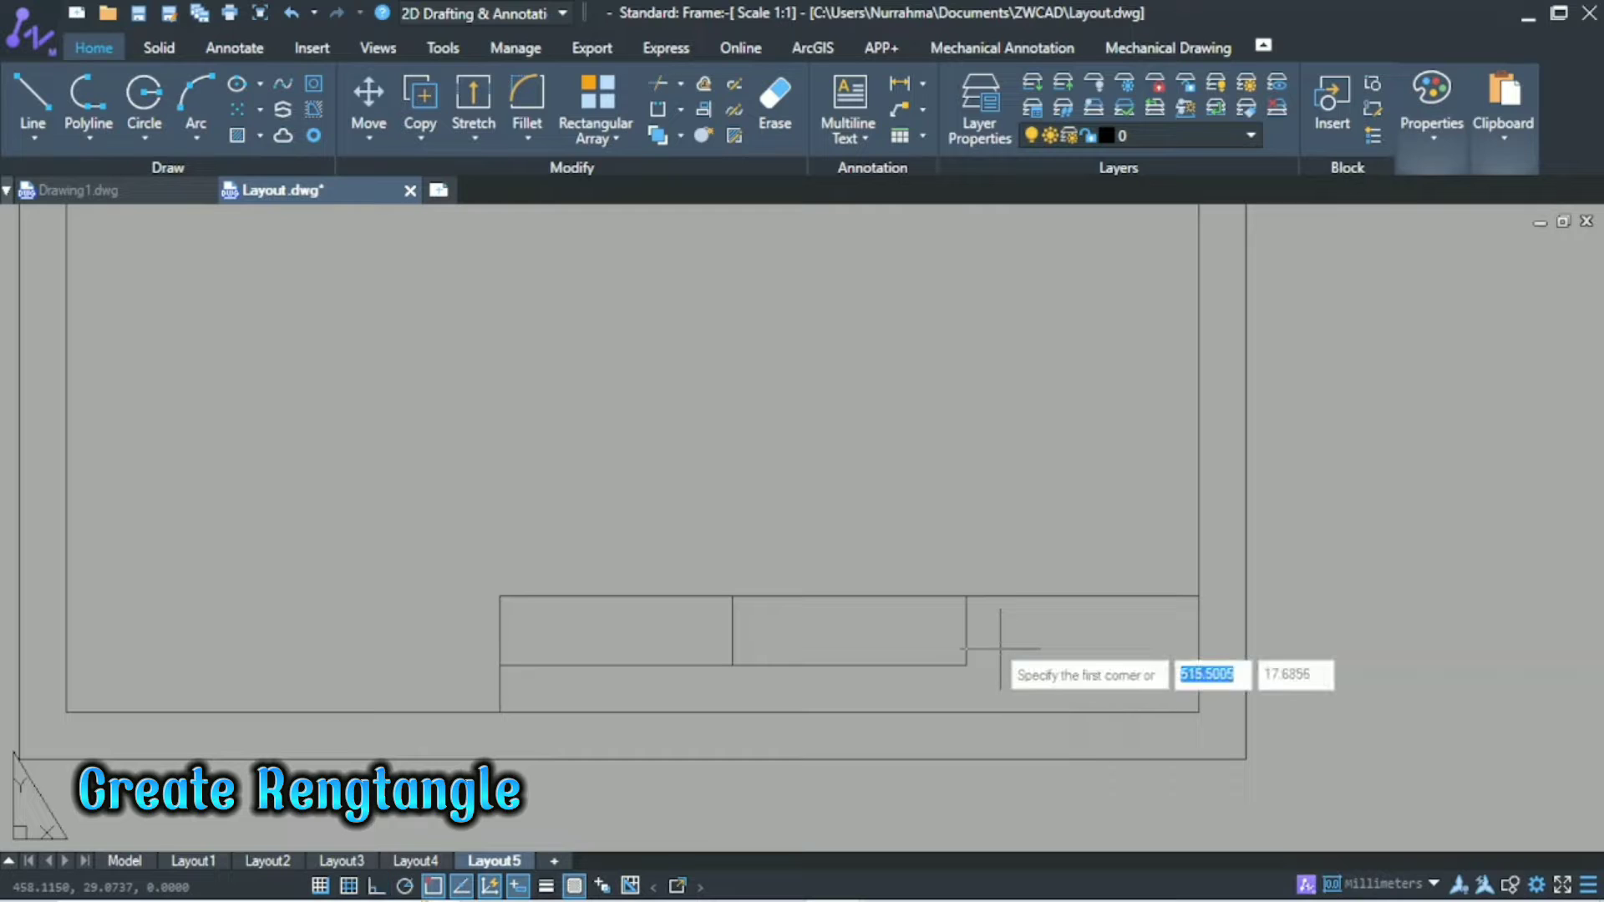
left_click(967, 596)
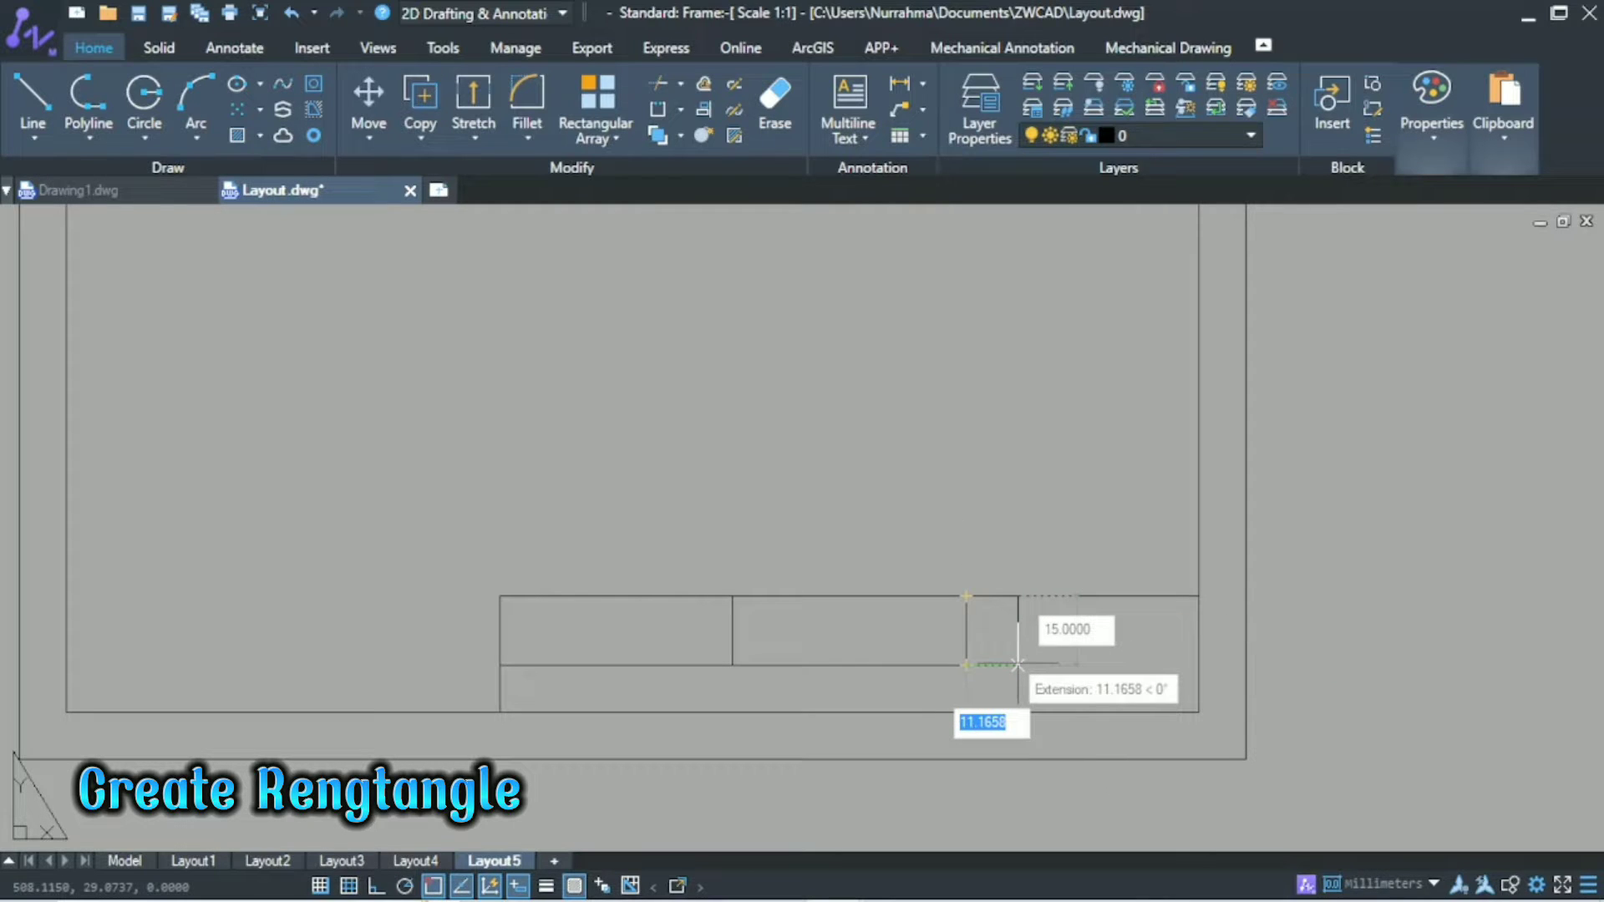
type("50")
key("Tab")
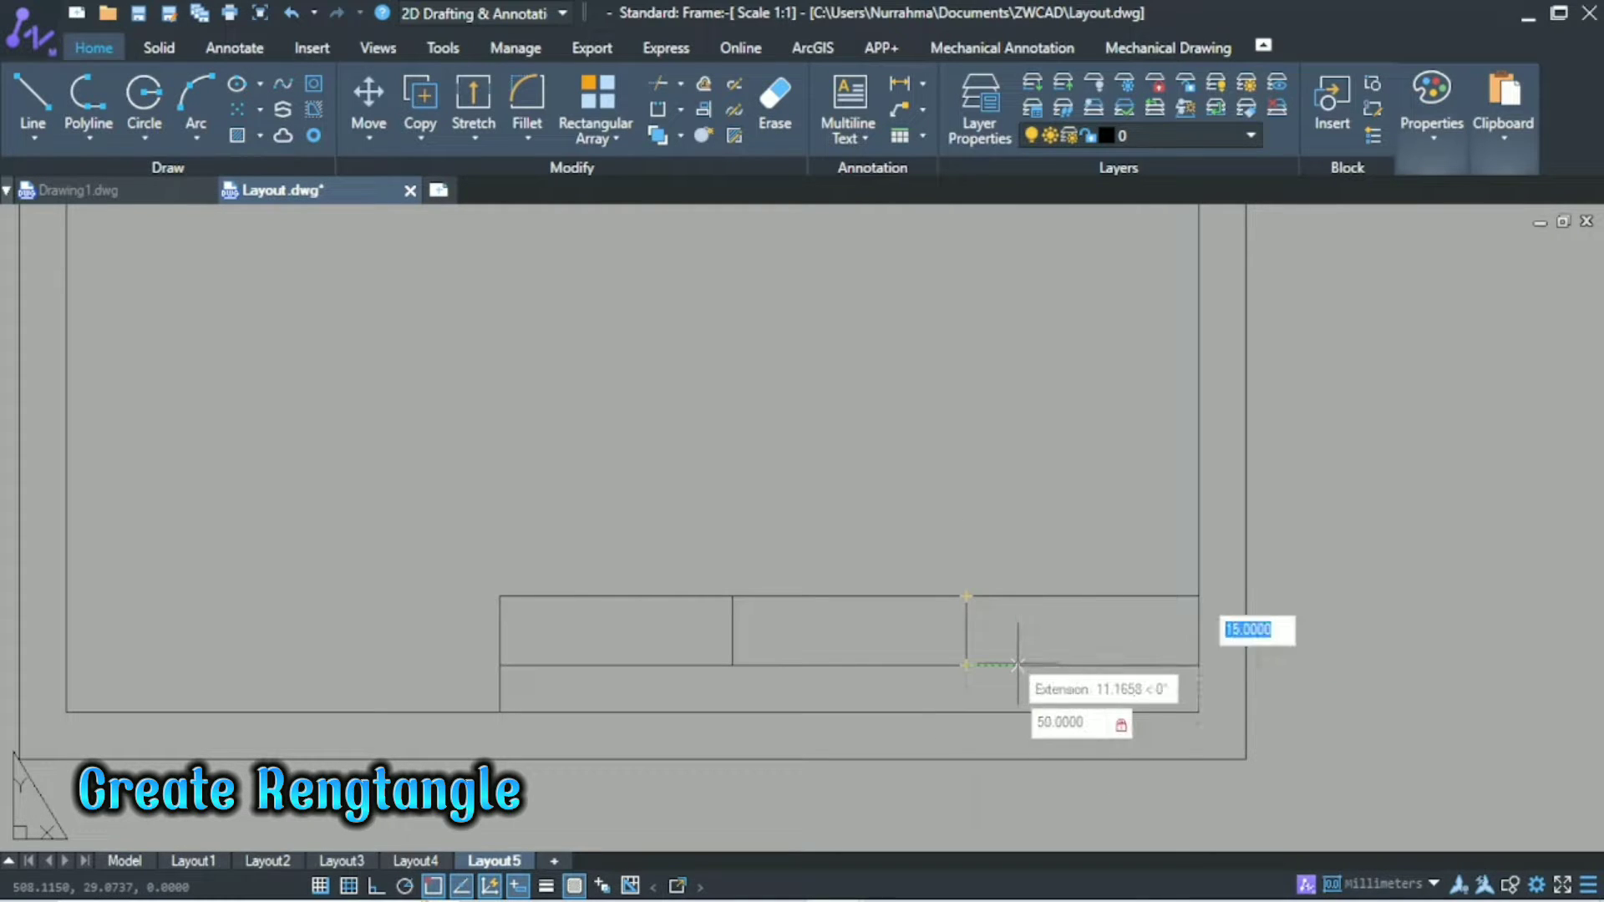
type("15")
key("Return")
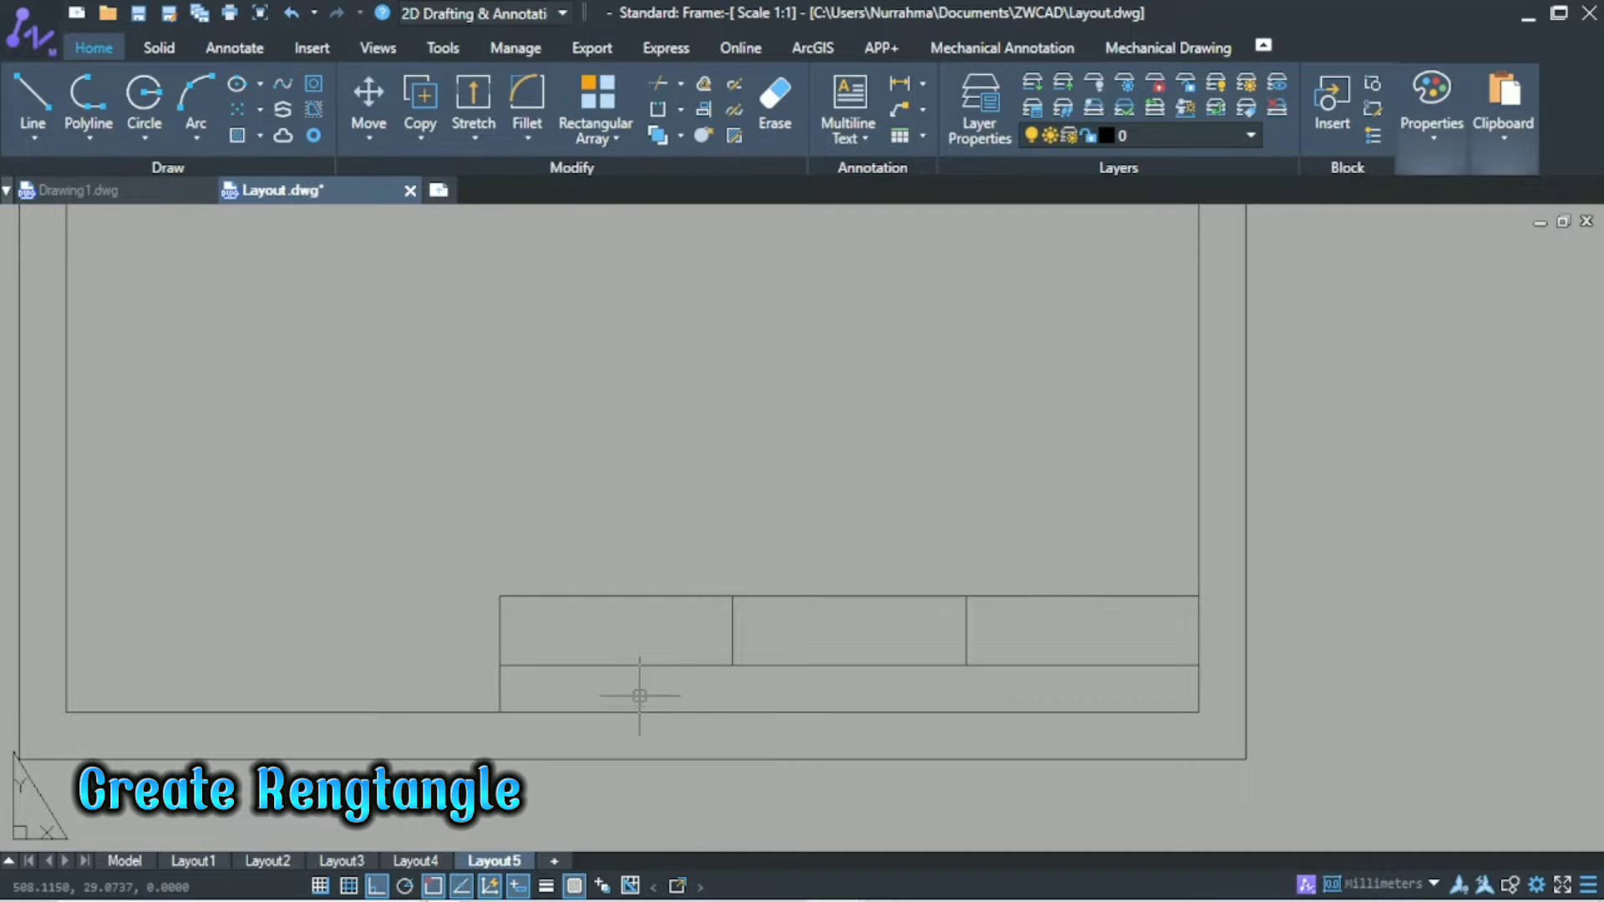
Draw a 40 × 10 mm cell at the left end of the title block's lower row.
type("rec")
key("Return")
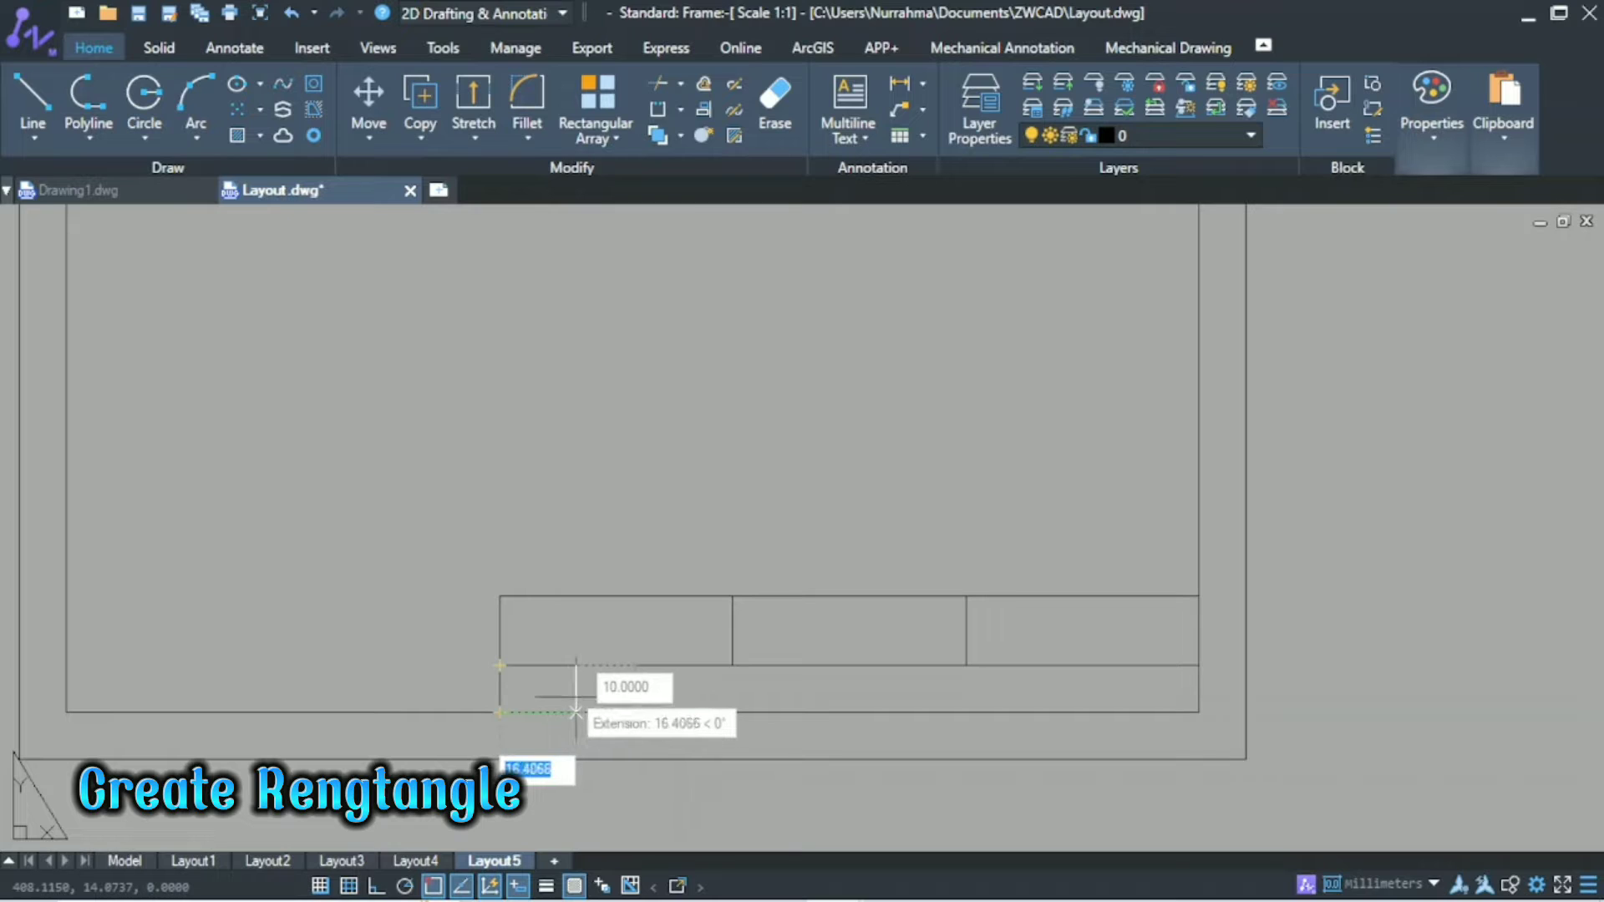
type("4")
key("Return")
type("0")
key("Tab")
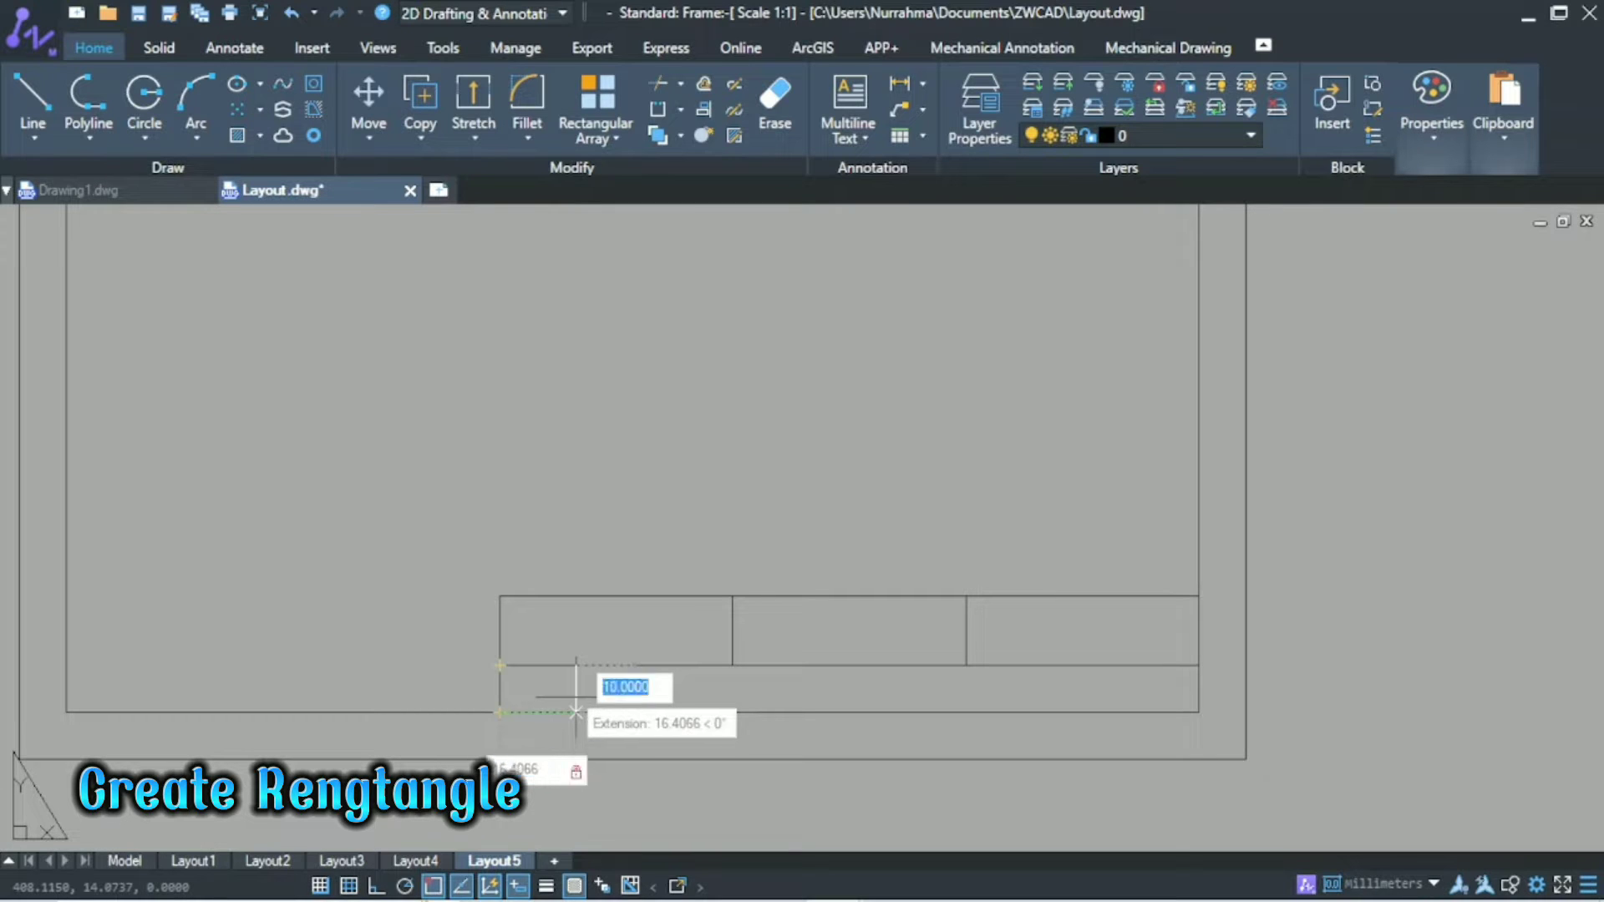
key("Return")
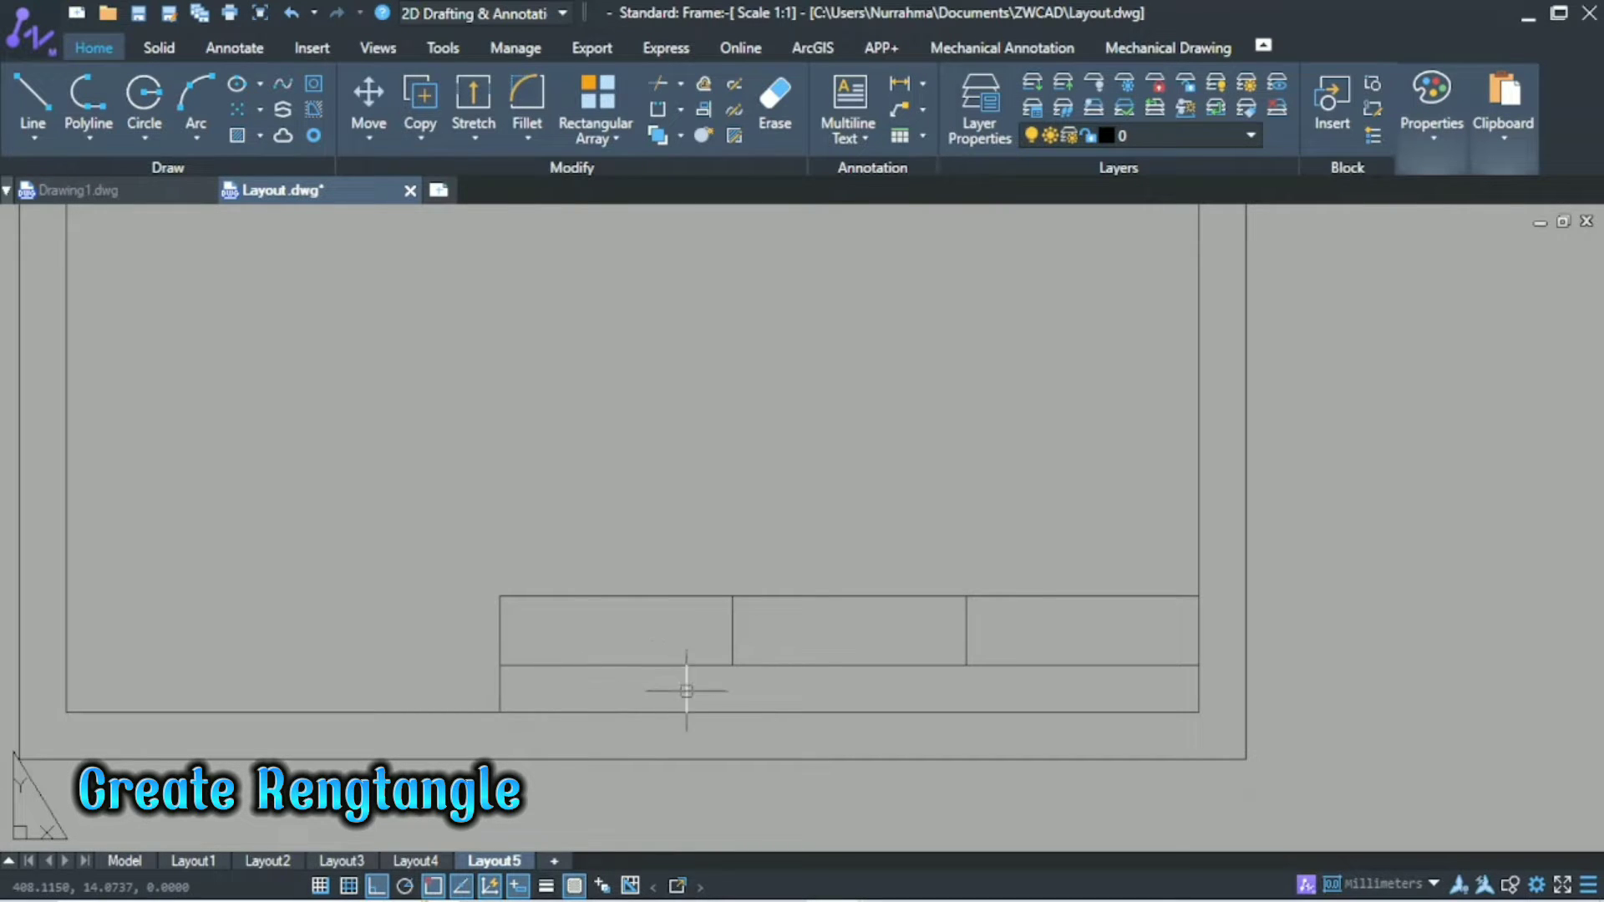
Draw a 60 × 10 mm cell in the title block's lower row, adjoining the 40 mm cell.
type("rec")
key("Return")
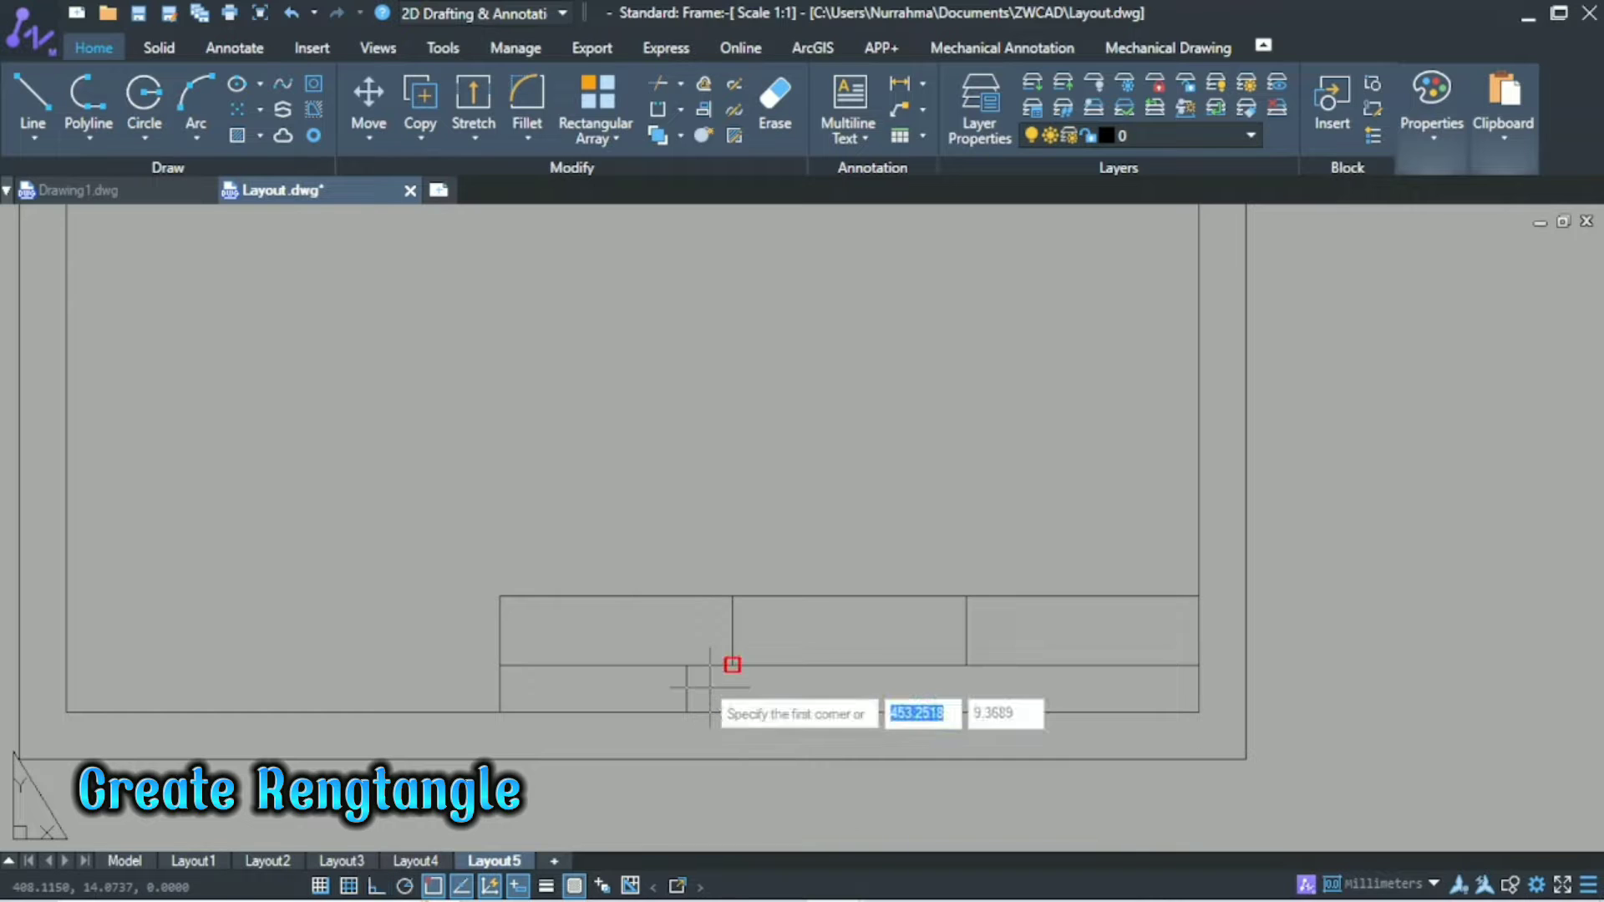
left_click(686, 665)
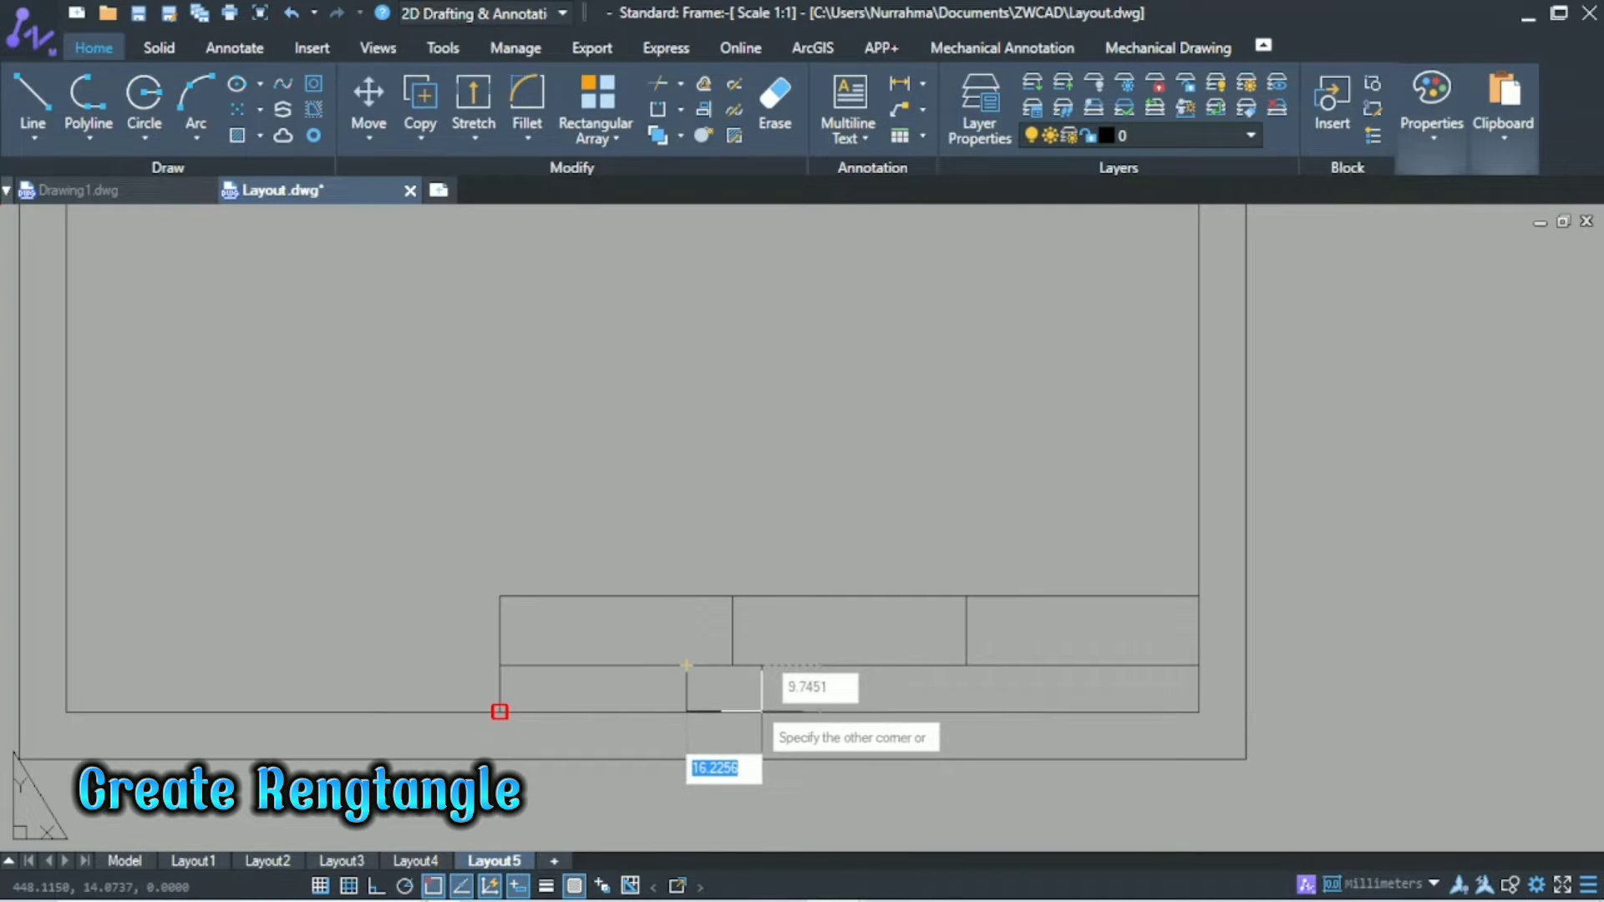
type("60")
key("Tab")
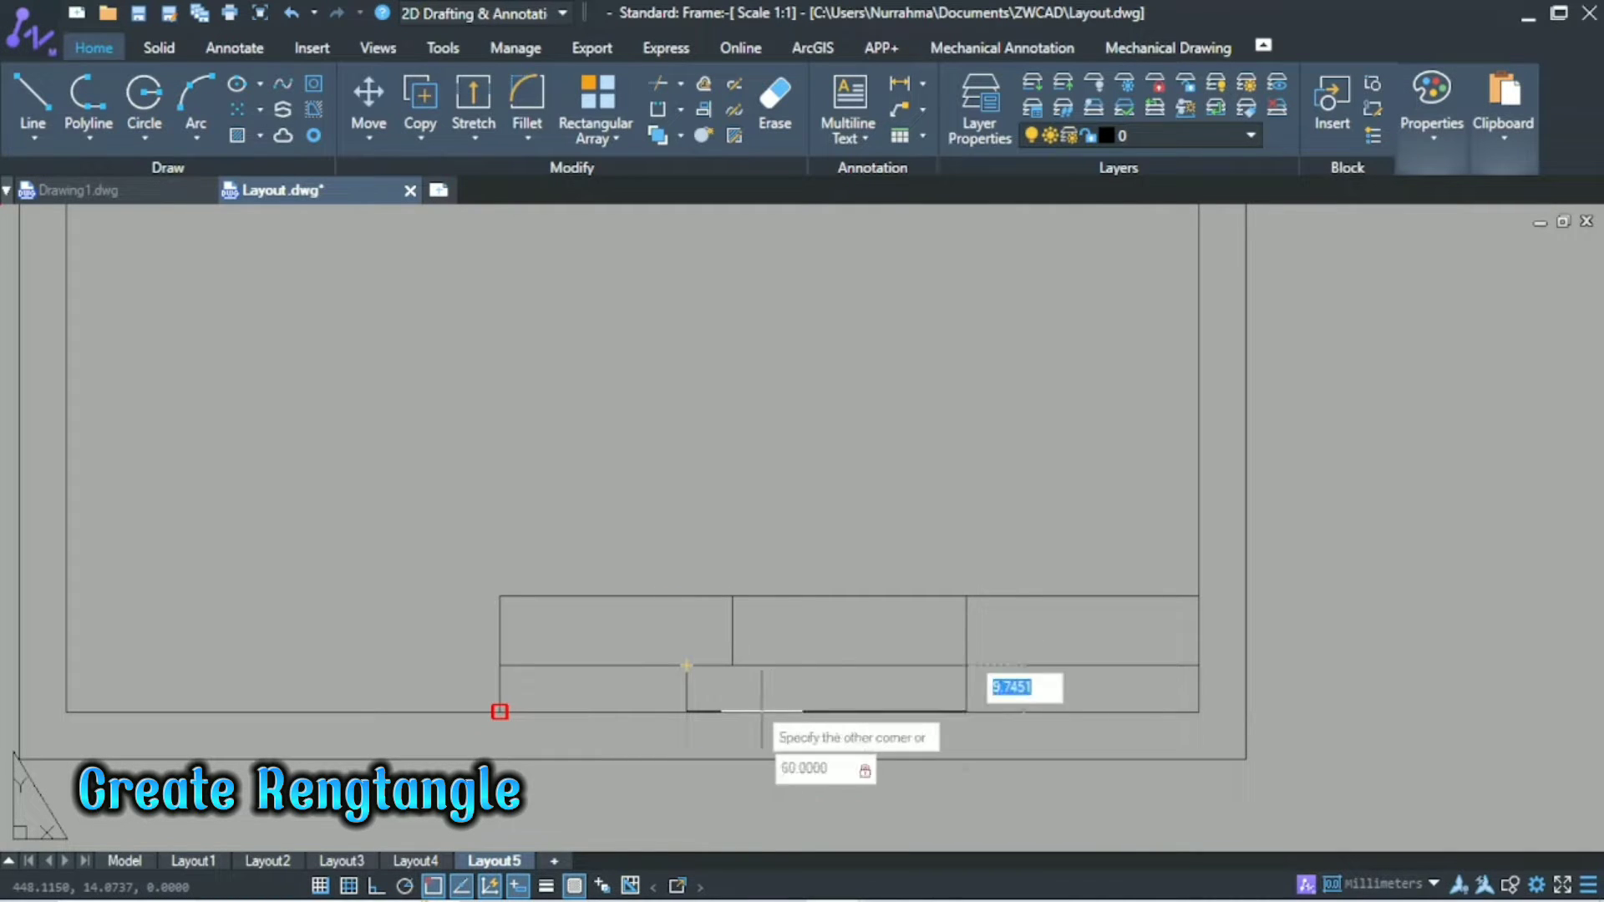
type("10")
key("Return")
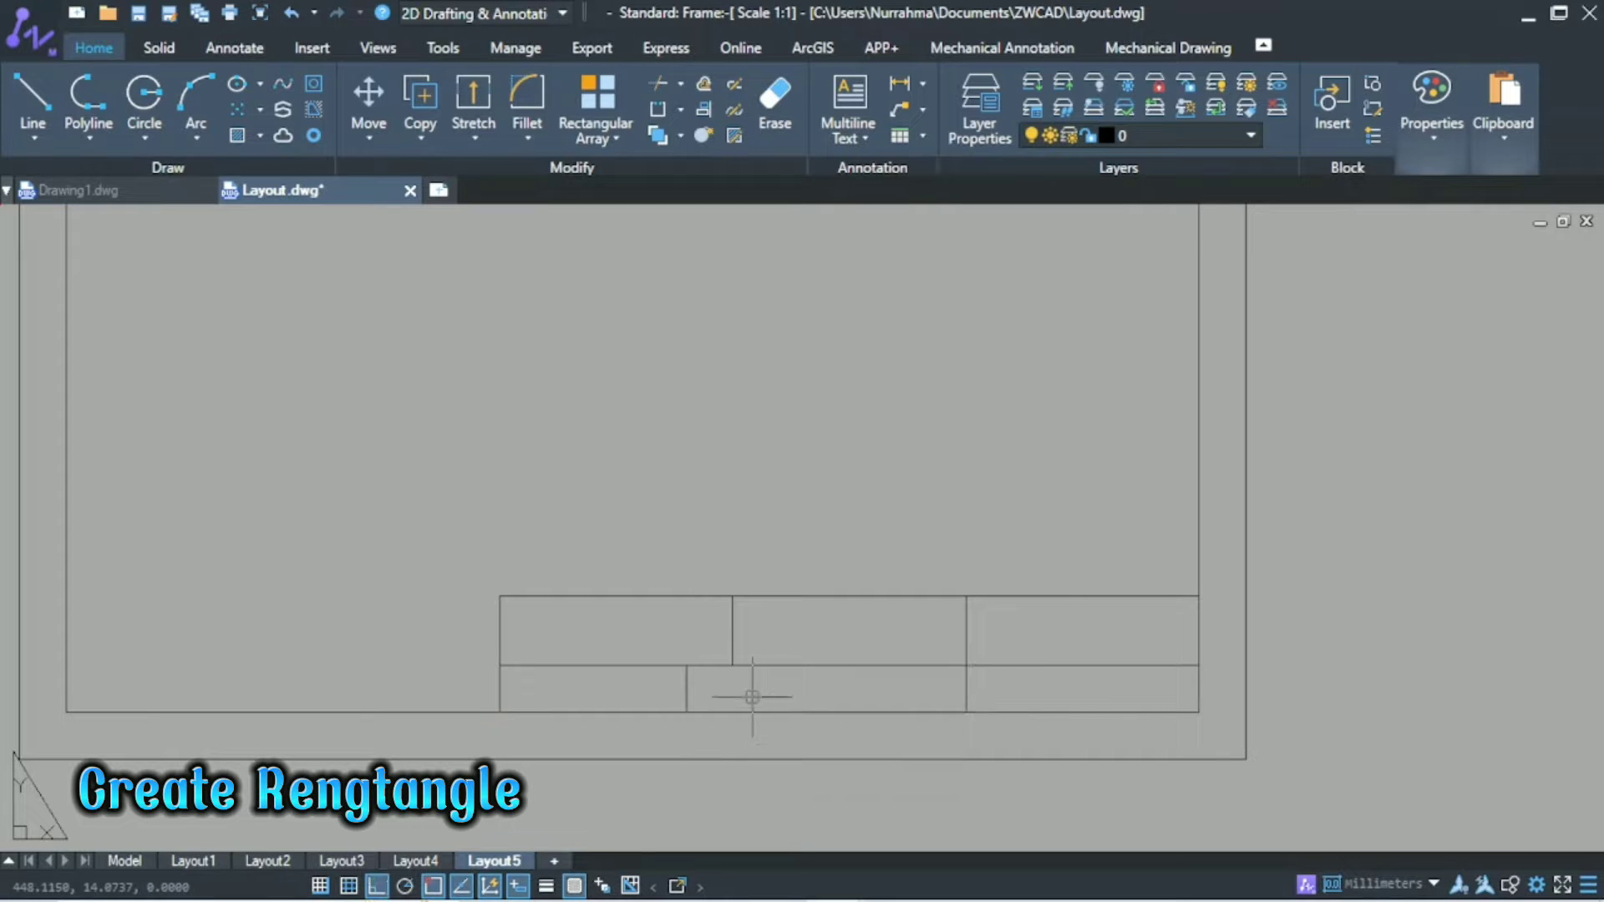
Draw a 30 × 10 mm cell in the title block's lower row, adjoining the 60 mm cell.
type("rec")
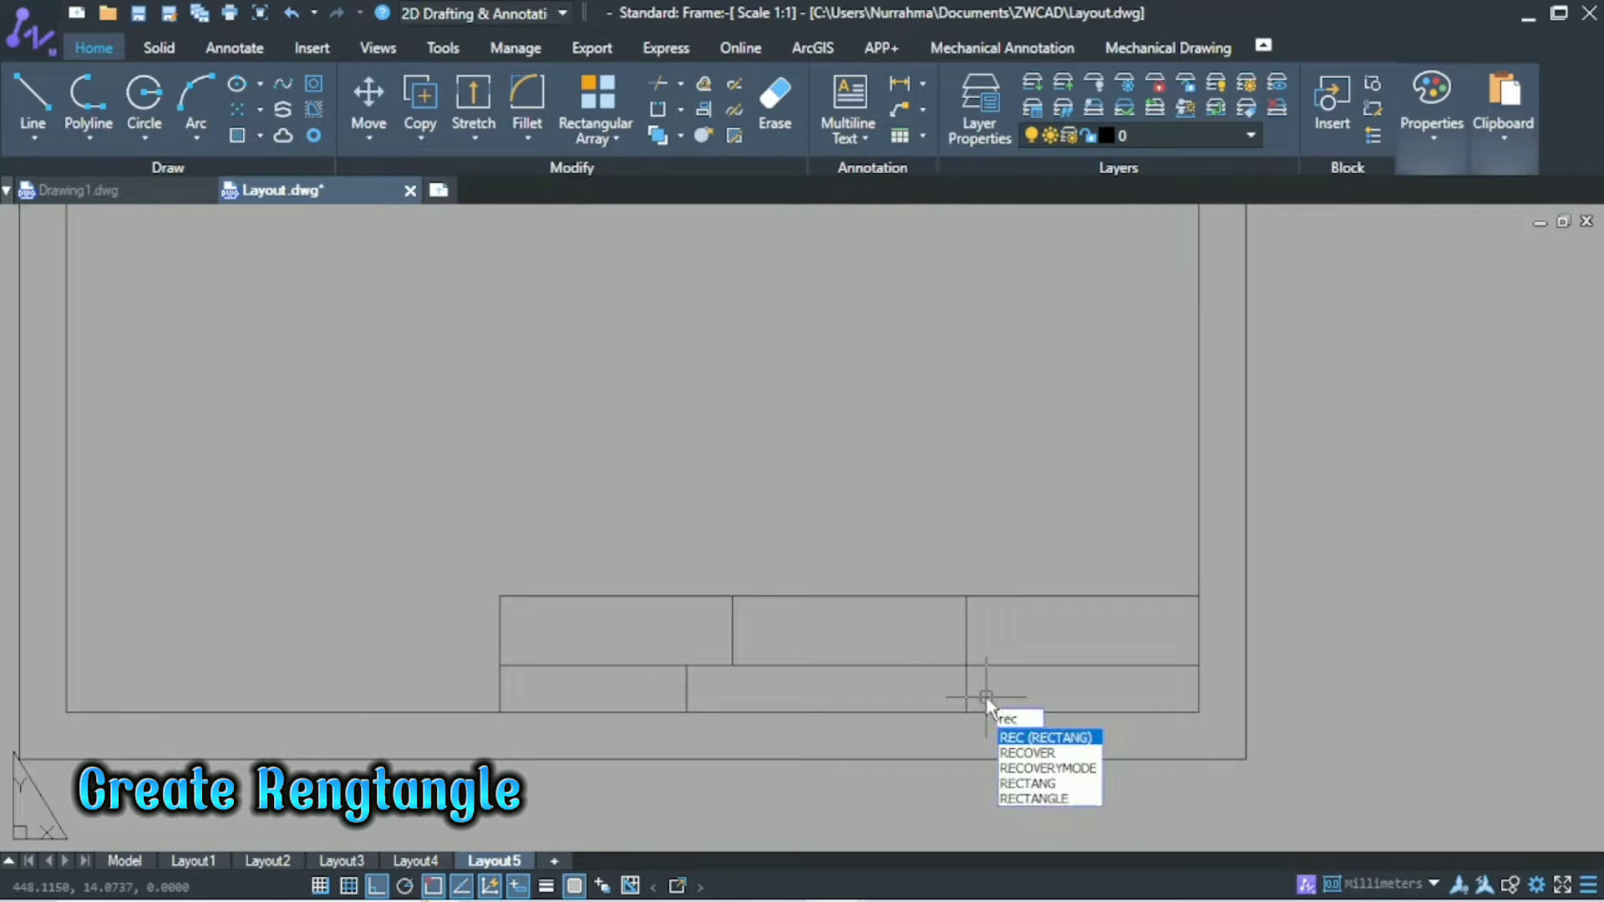
key("Return")
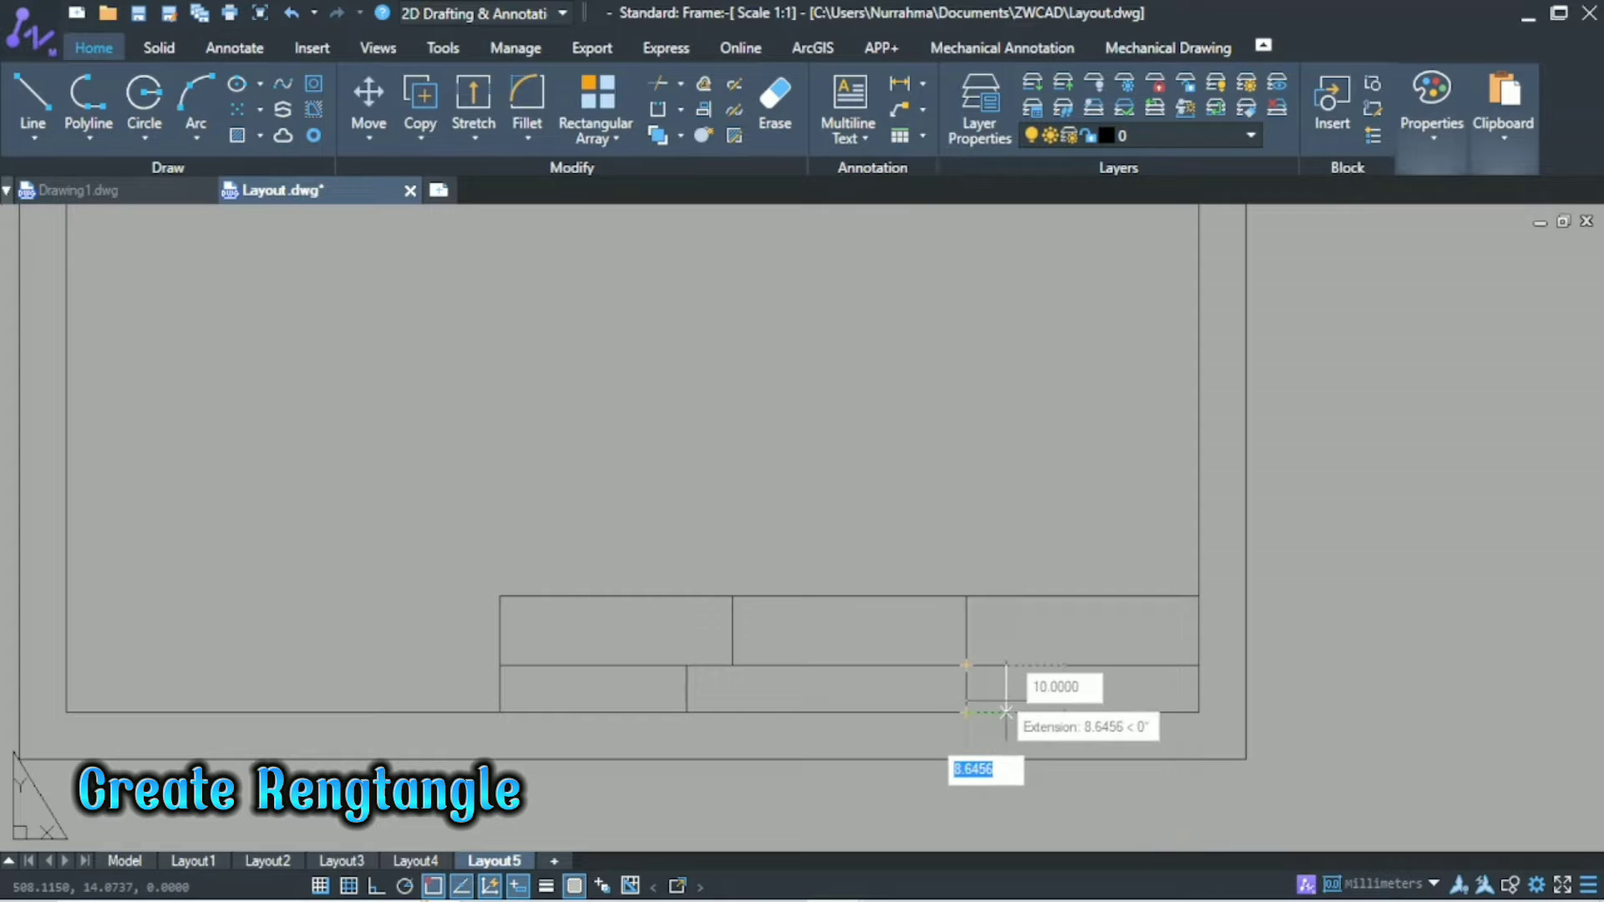
type("30")
key("Tab")
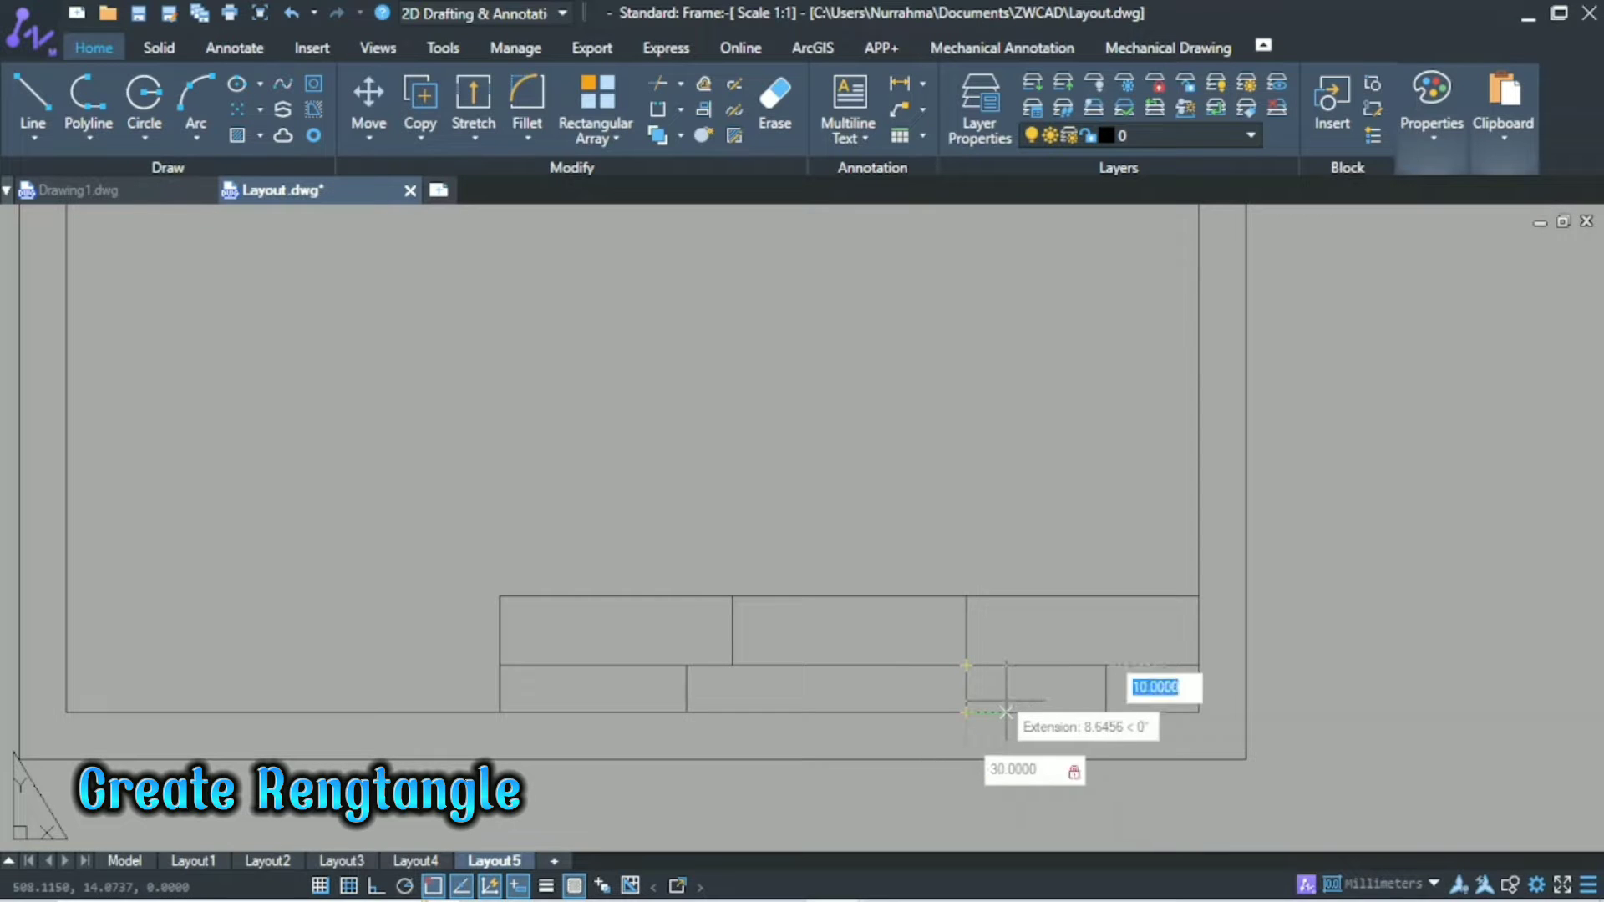
key("Return")
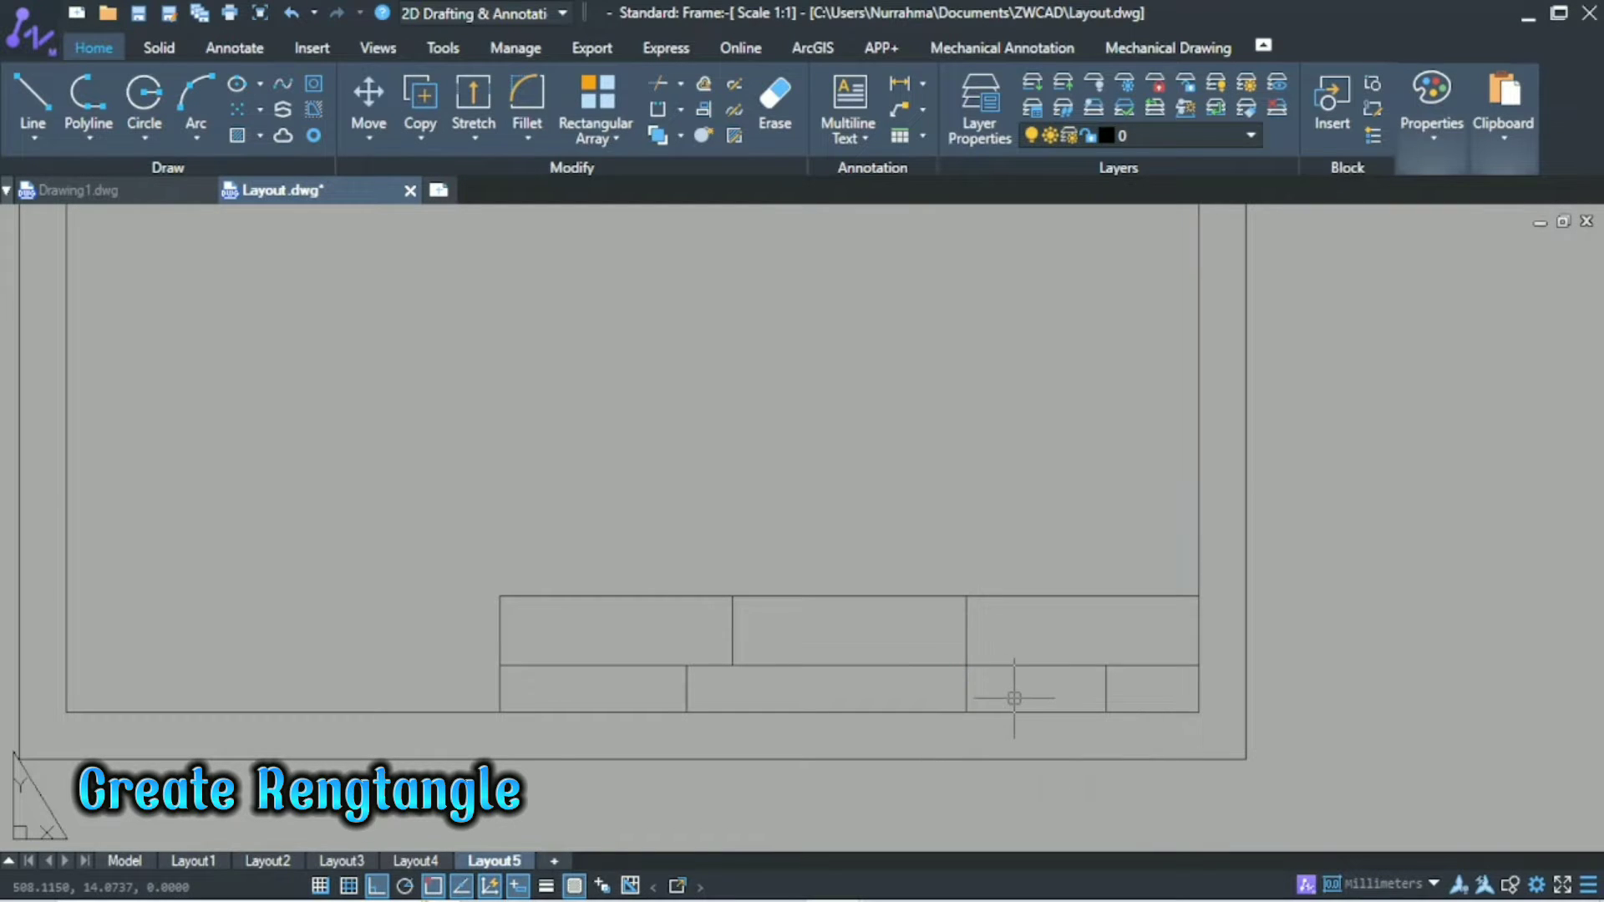
Open Layout5's page setup for modification and set its plotter to DWG to PDF.pc5.
scroll(1006, 701, "down", 2)
scroll(1015, 722, "down", 3)
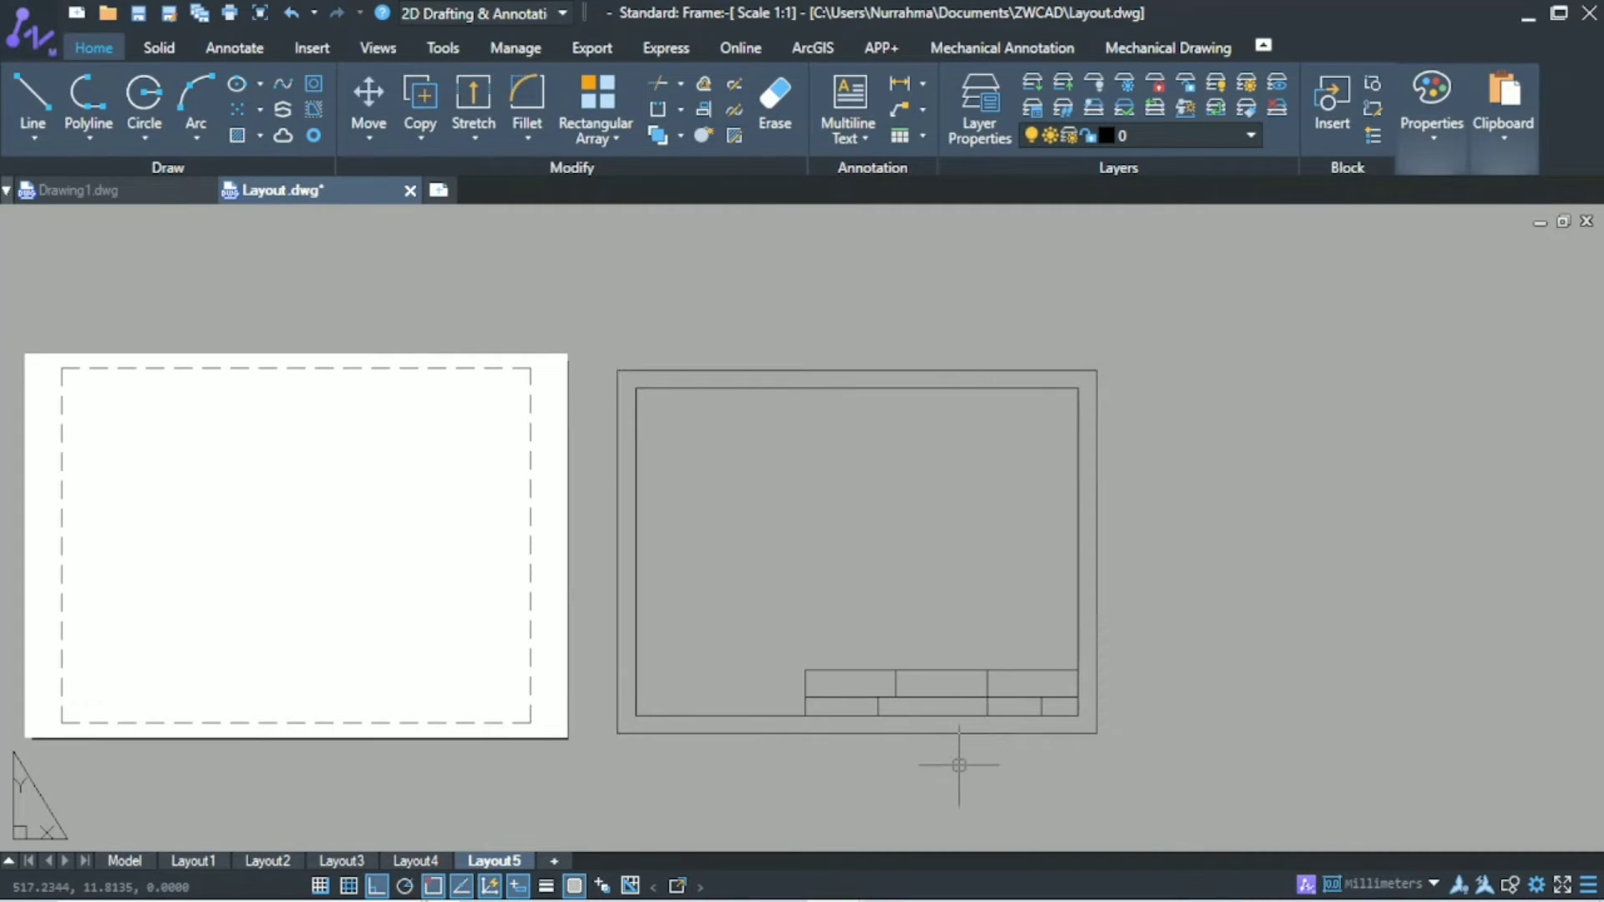
key("F10")
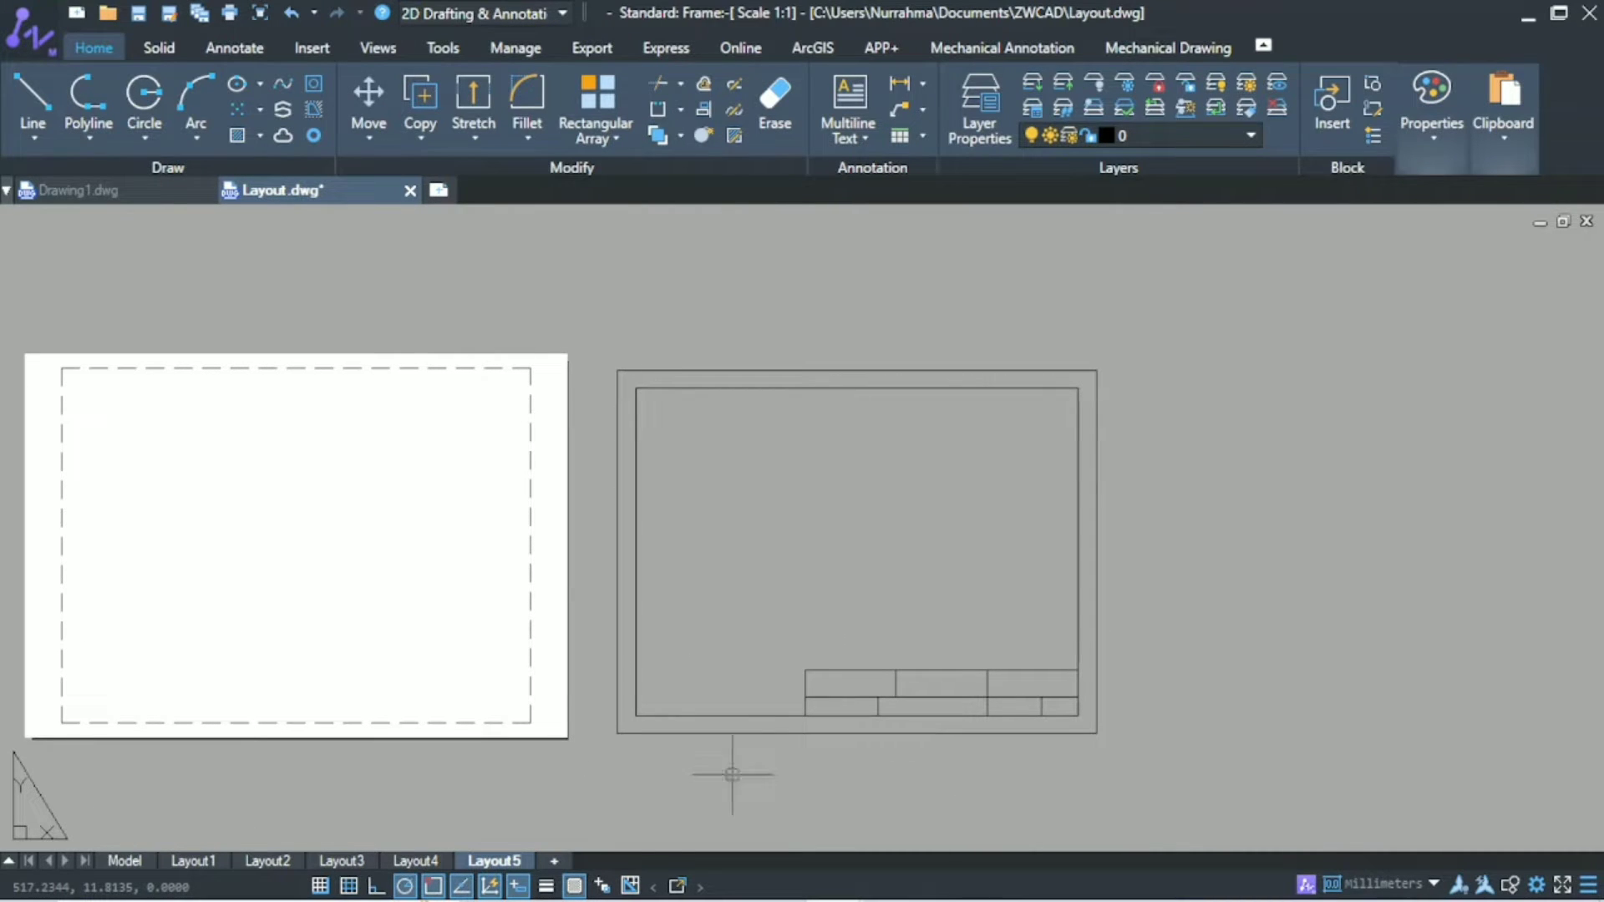
right_click(511, 861)
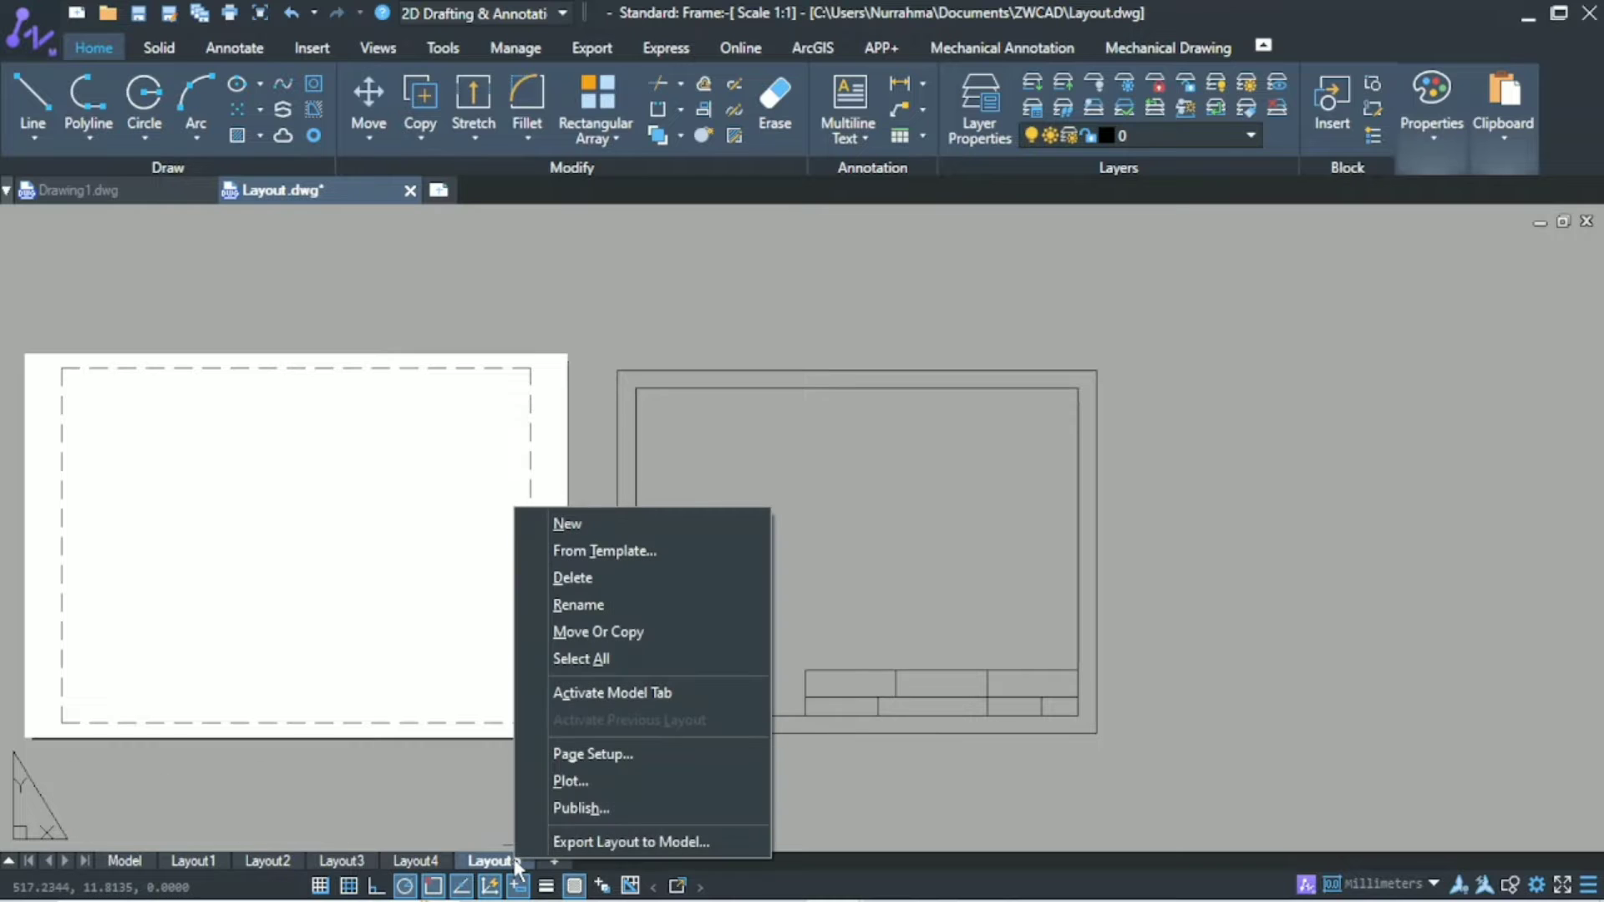
left_click(659, 754)
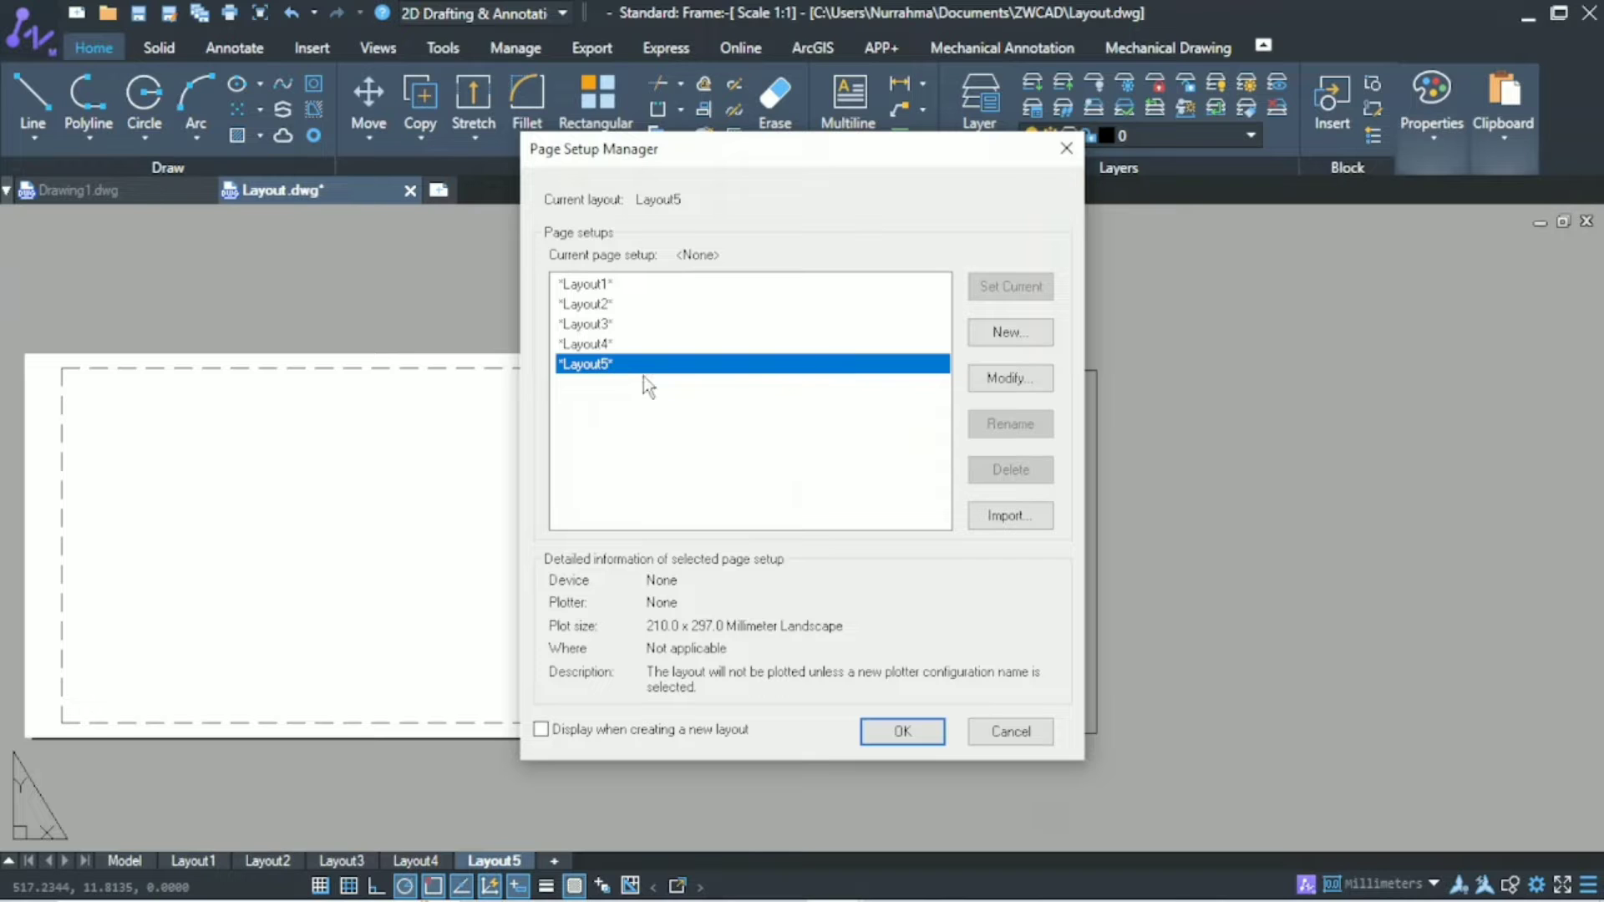
left_click(1039, 380)
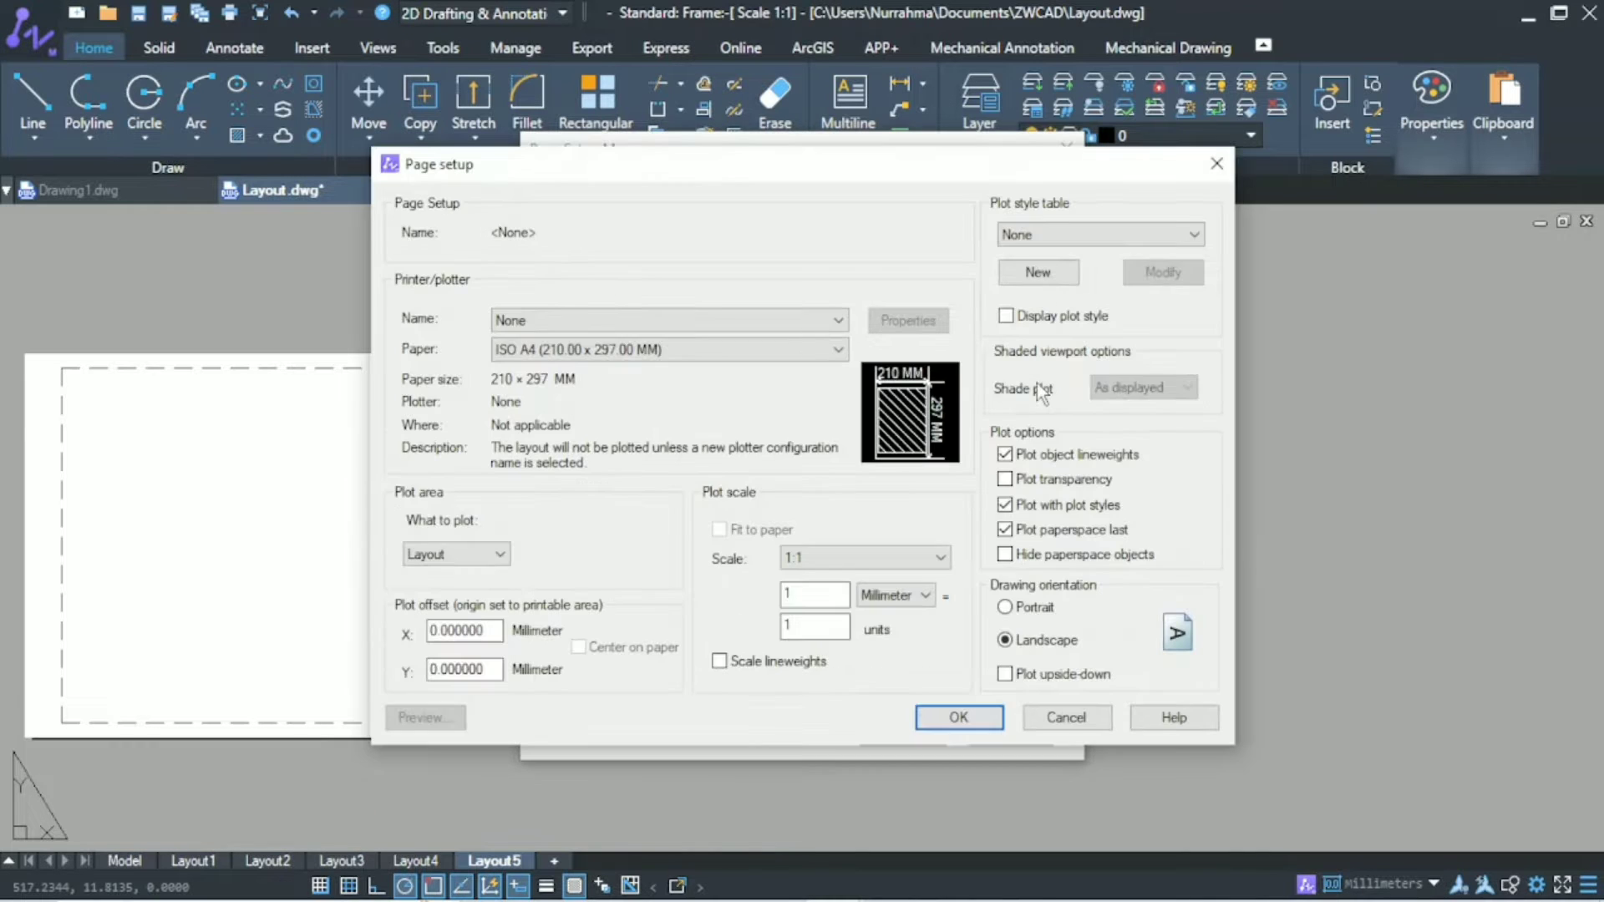
left_click(535, 320)
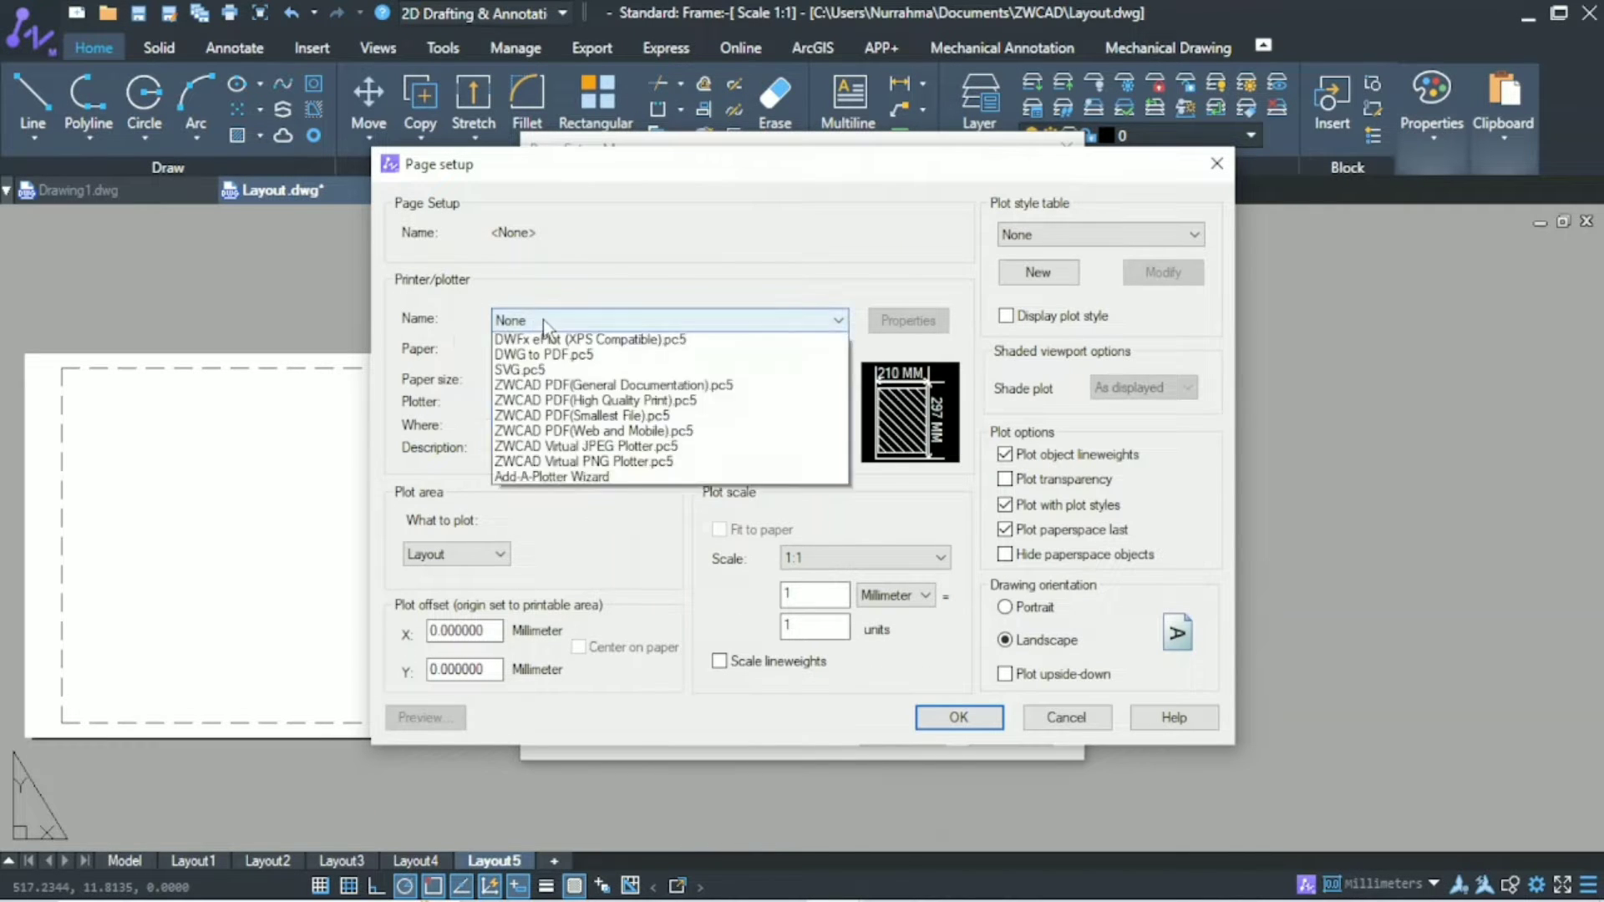
left_click(613, 533)
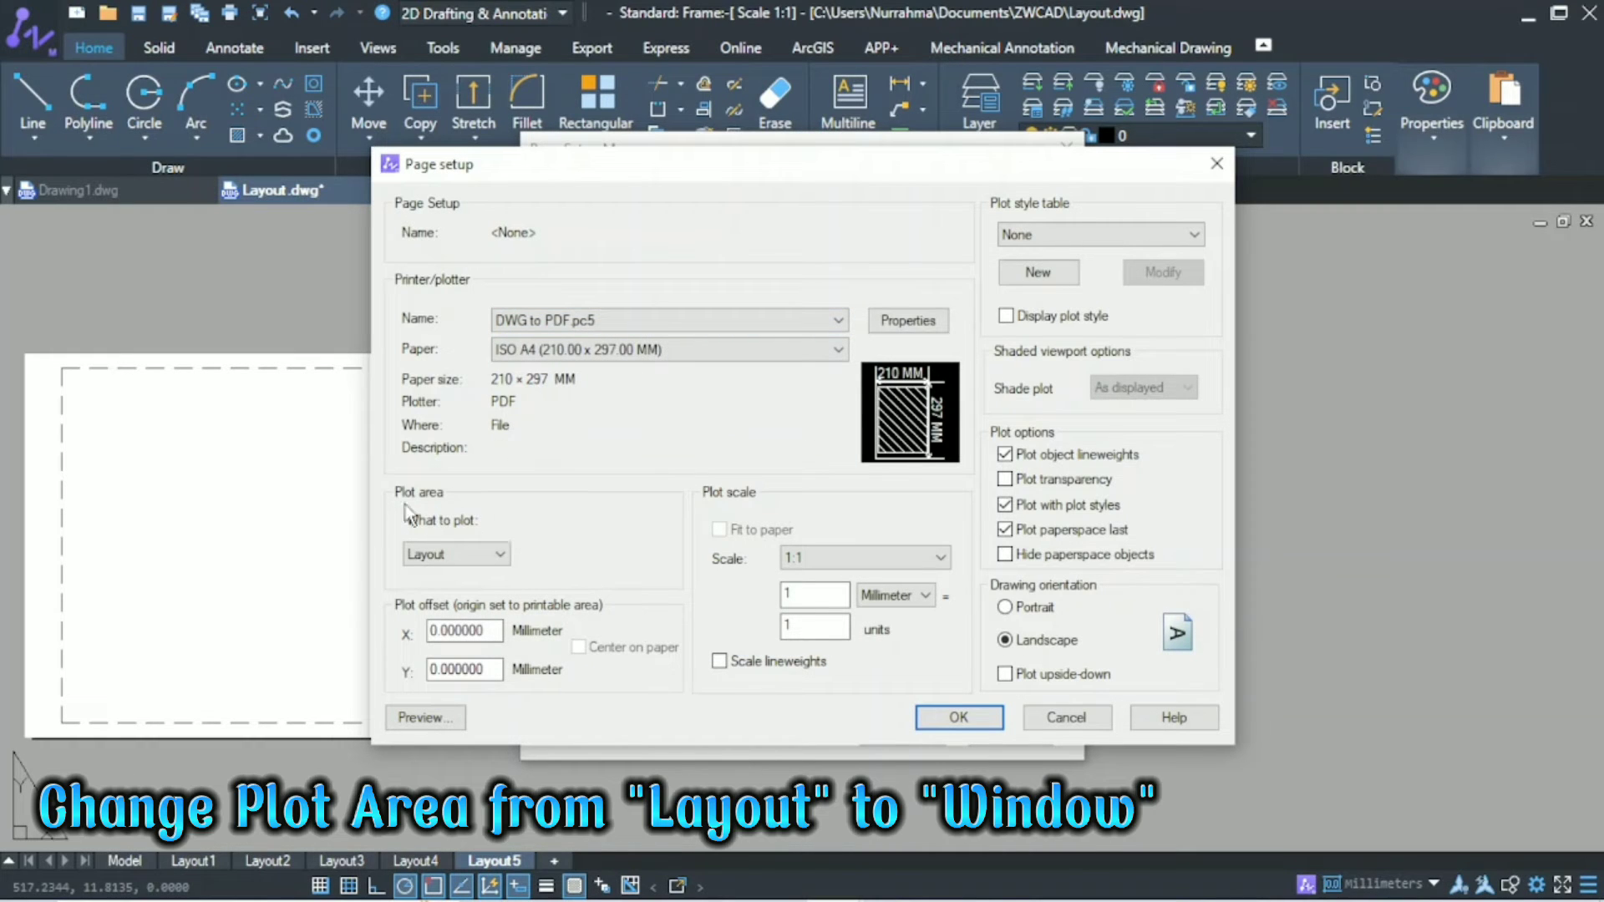
Set the plot area to Window, spanning the outer frame from its upper-left to its lower-right corner.
left_click(455, 555)
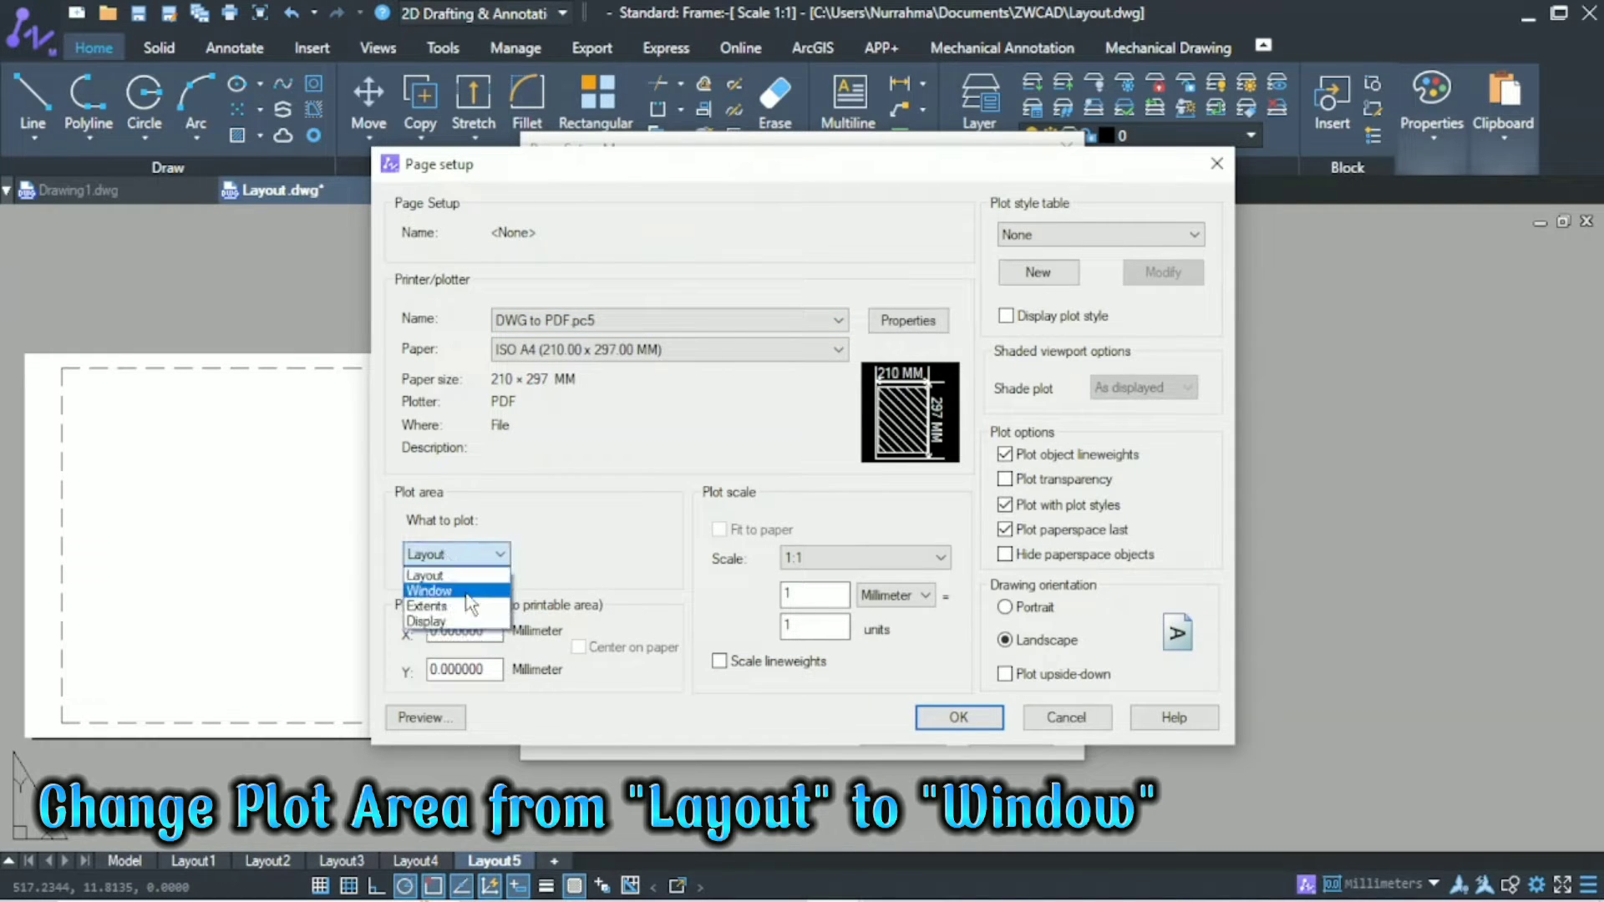
left_click(464, 586)
left_click(616, 370)
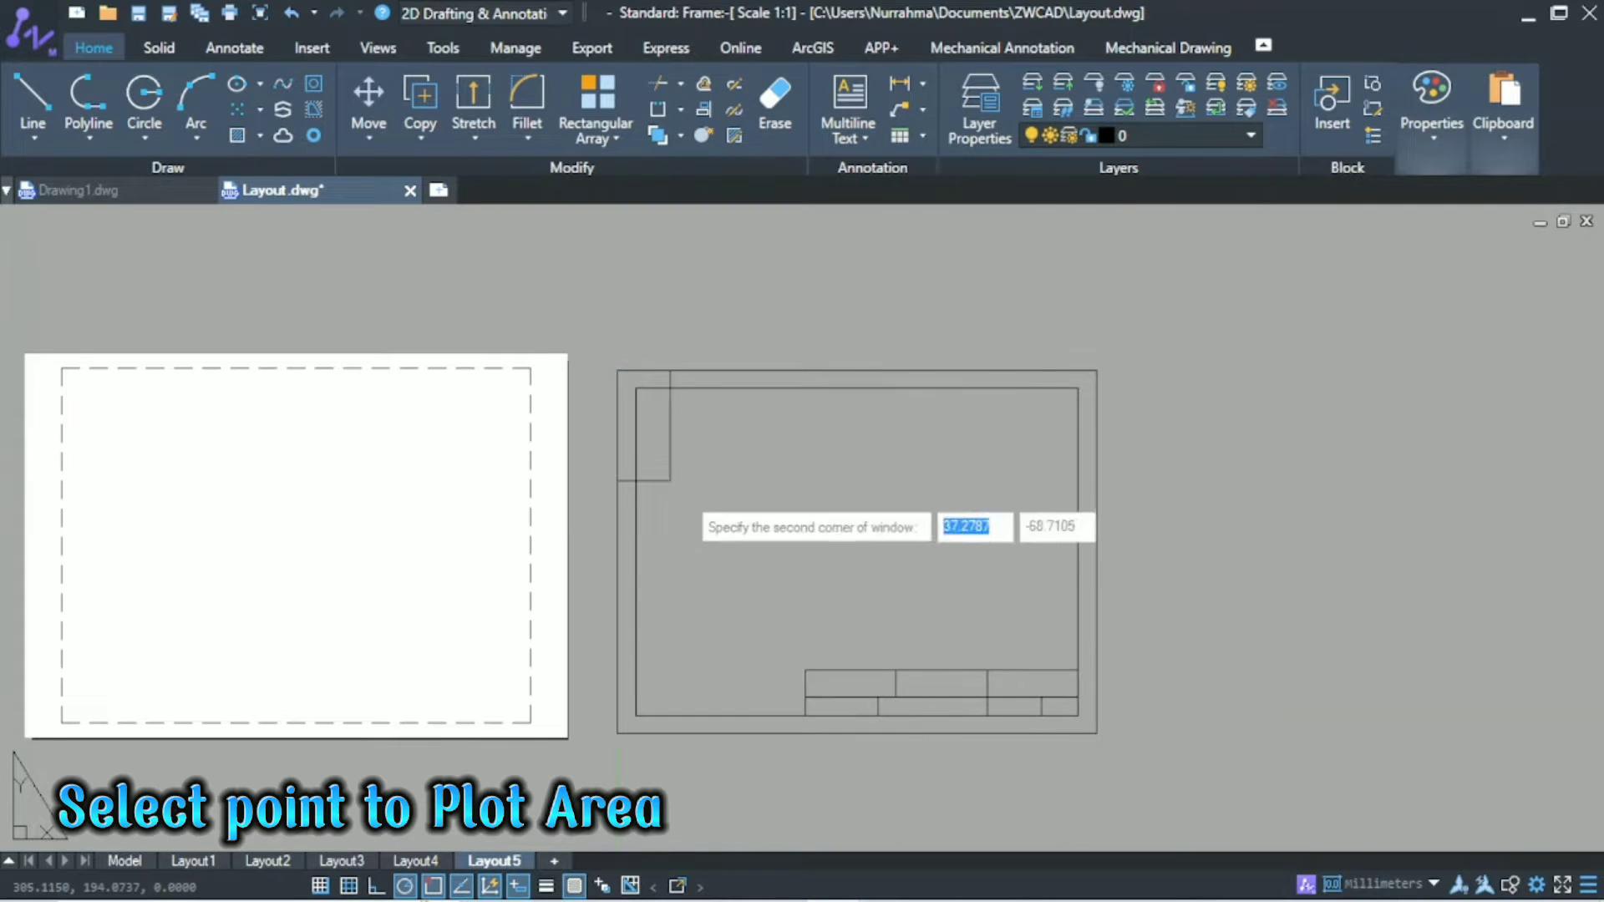
left_click(1096, 733)
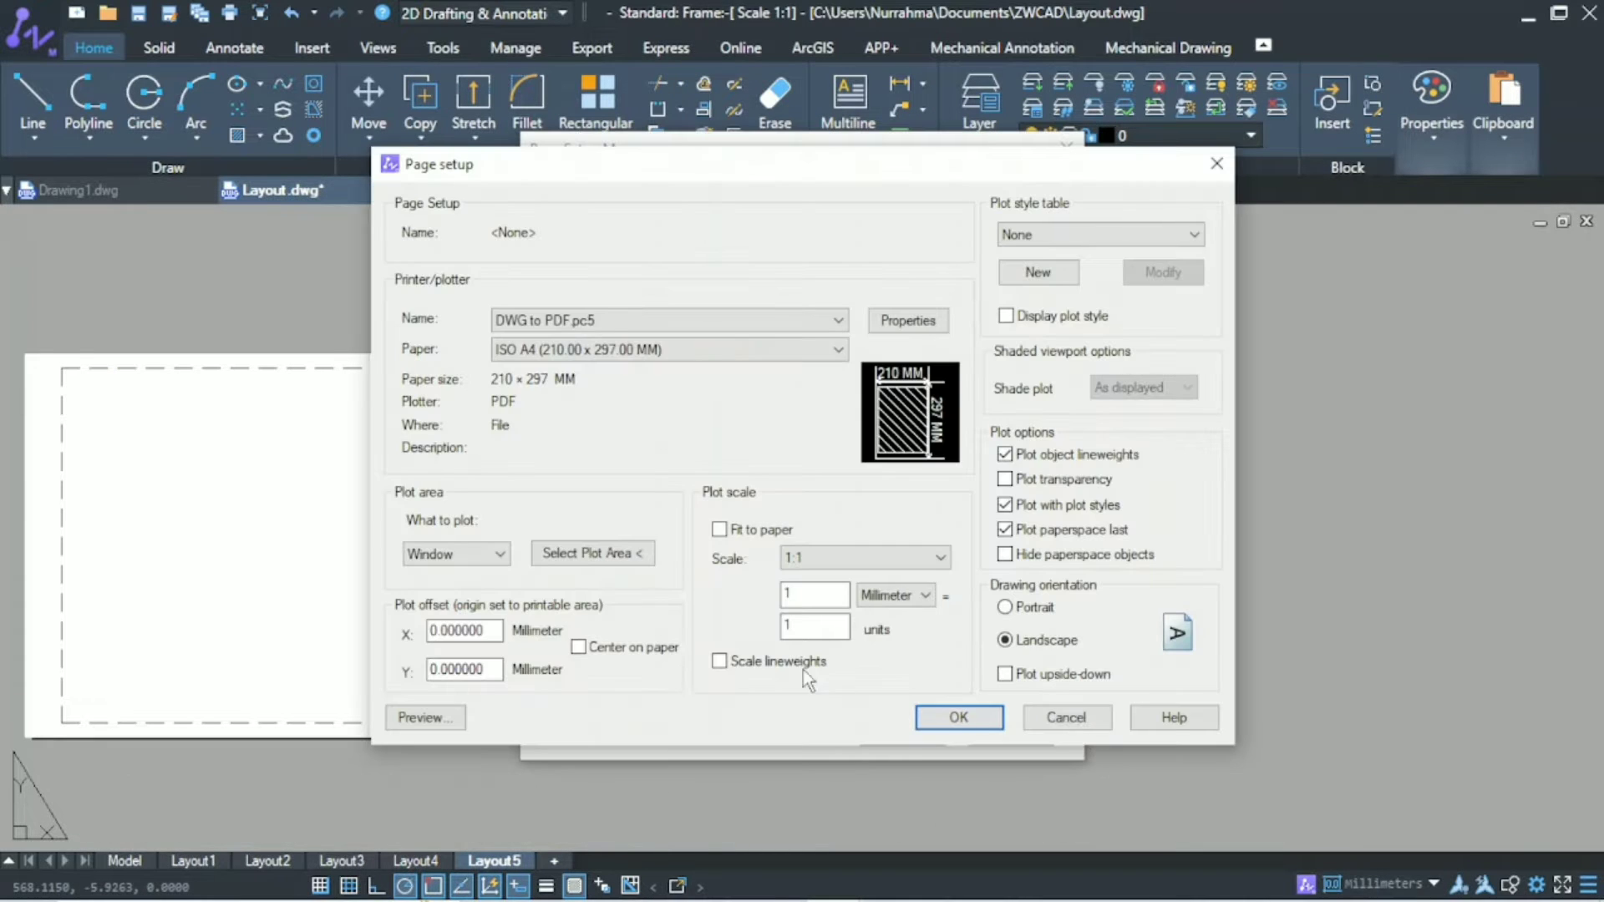
Preview the plot of the drawing sheet and return to the page setup.
left_click(459, 721)
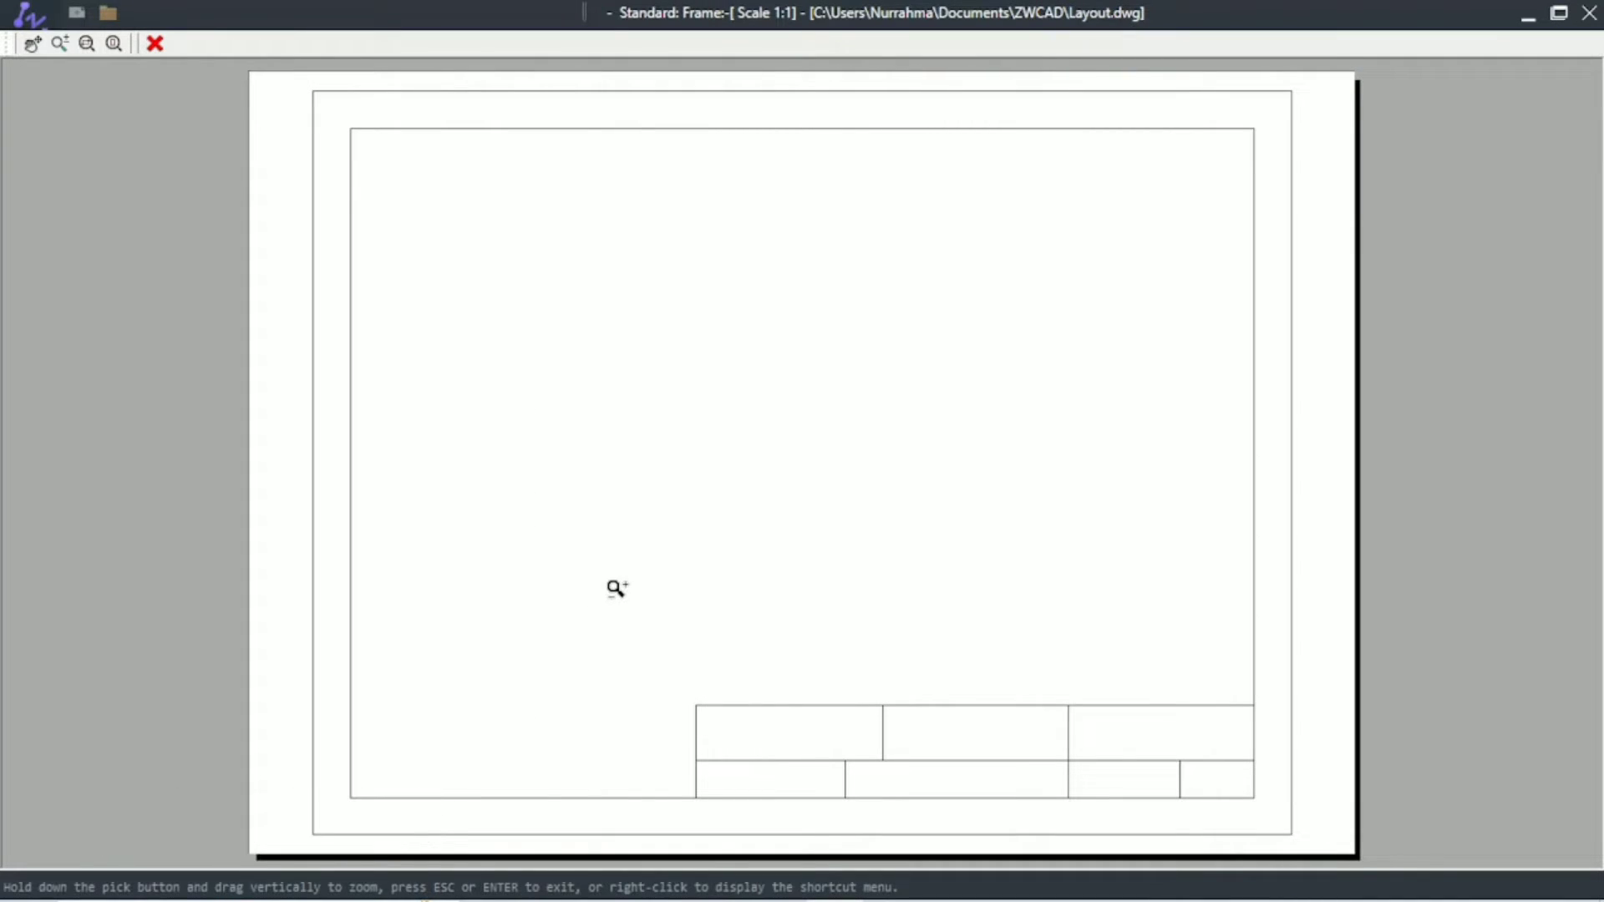
key("Escape")
key("Escape")
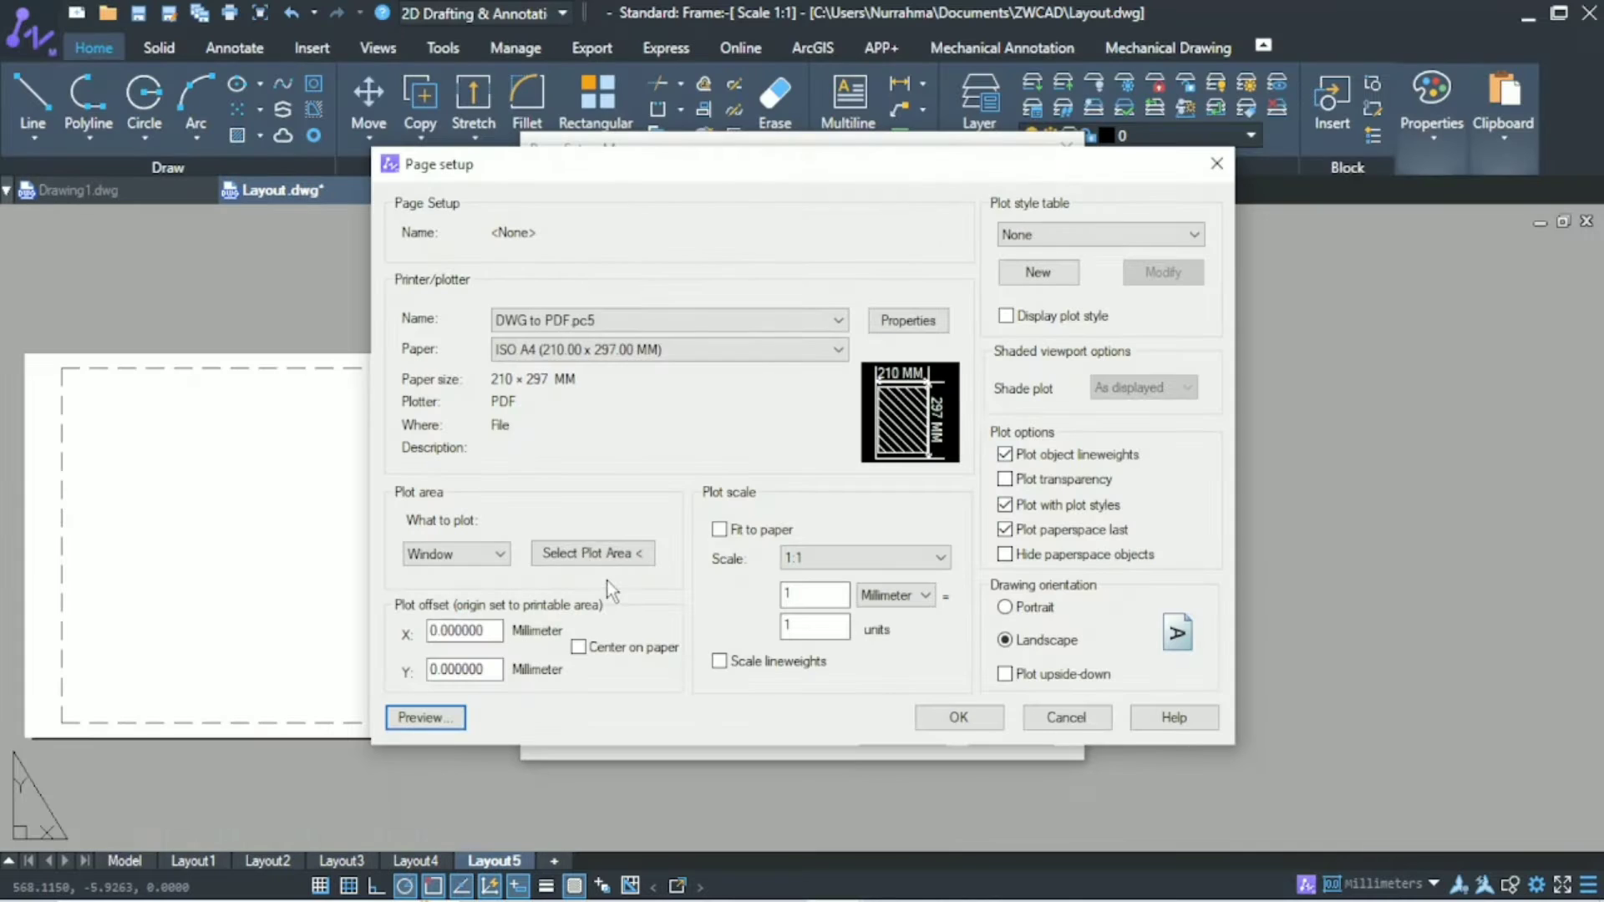
Assign the zwcad.ctb plot style table, choose a 1:1 plot scale and apply the page setup to Layout5.
left_click(1071, 228)
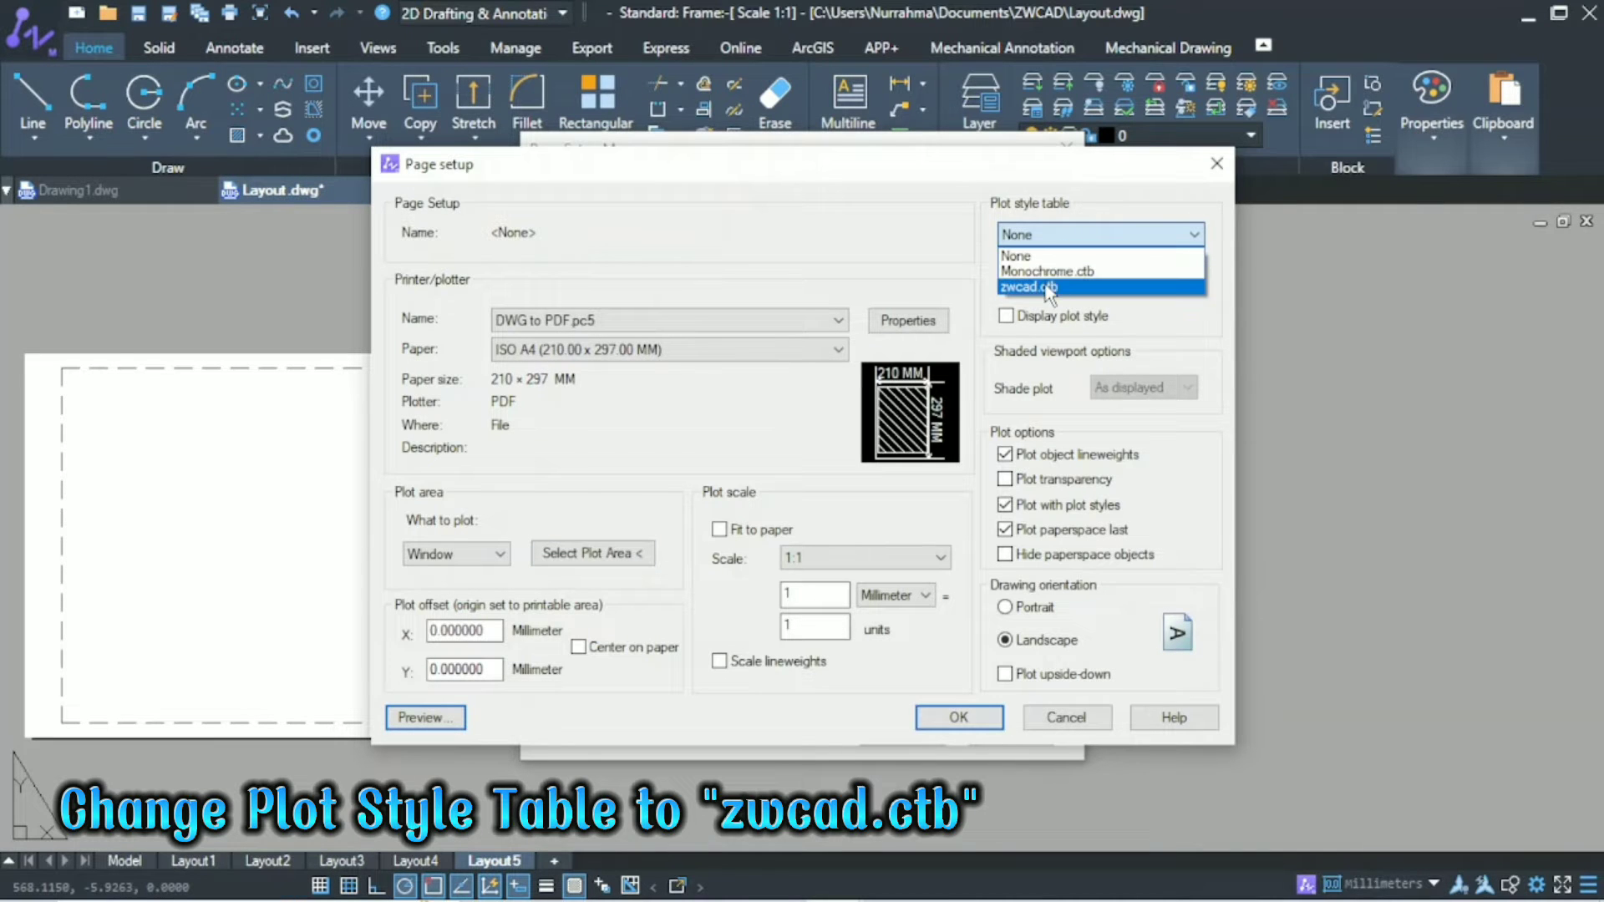
left_click(1075, 287)
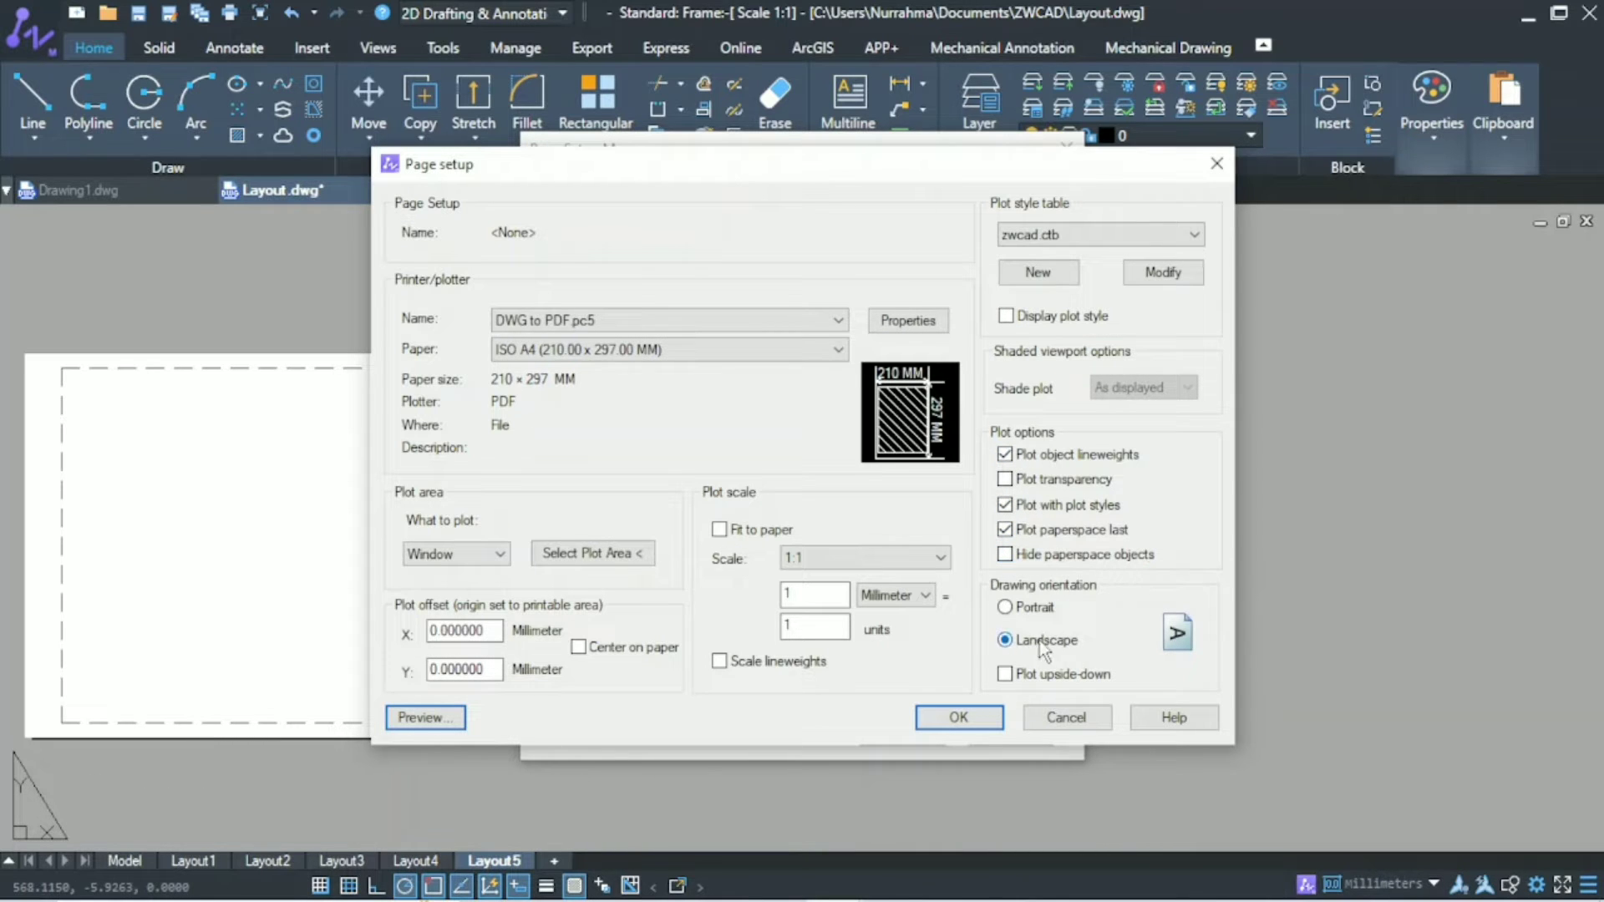
left_click(816, 558)
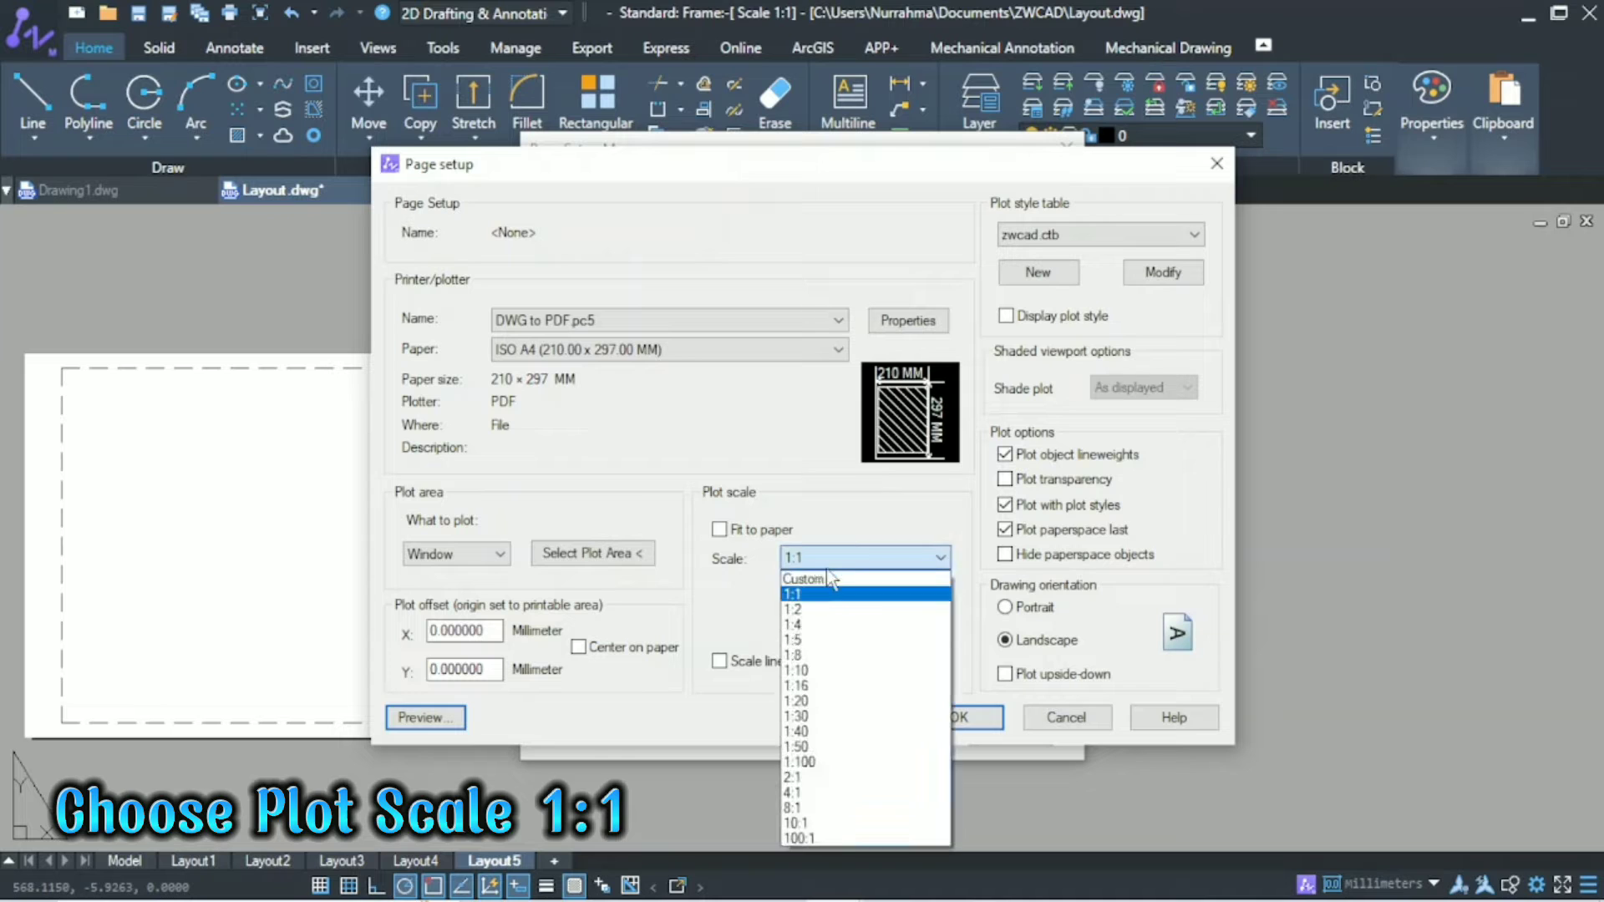
left_click(835, 594)
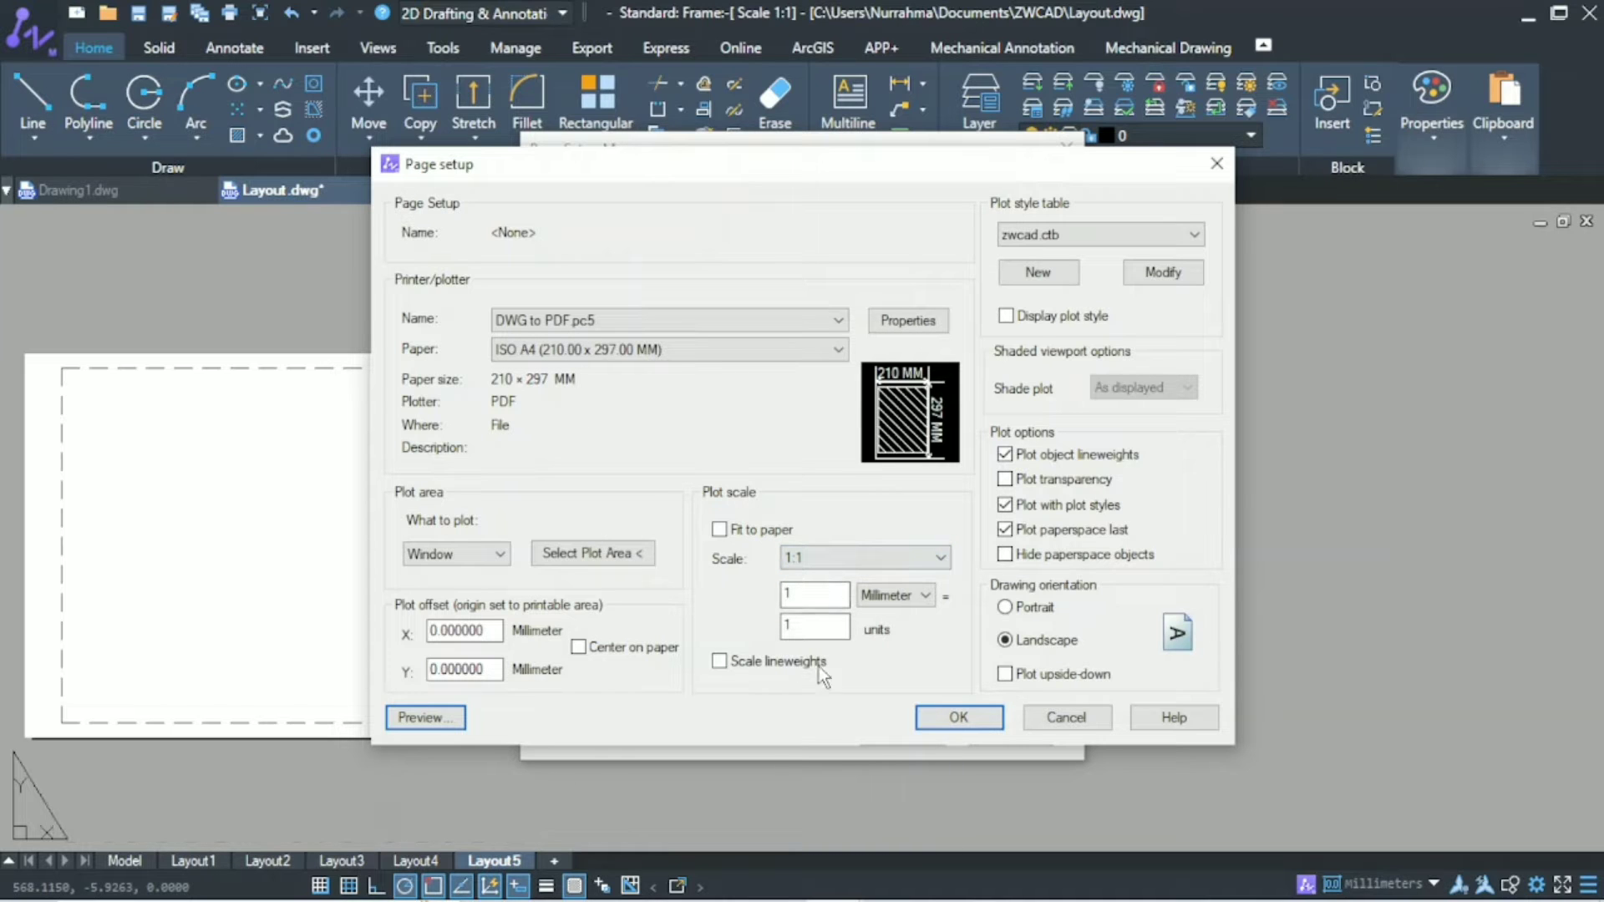
left_click(940, 719)
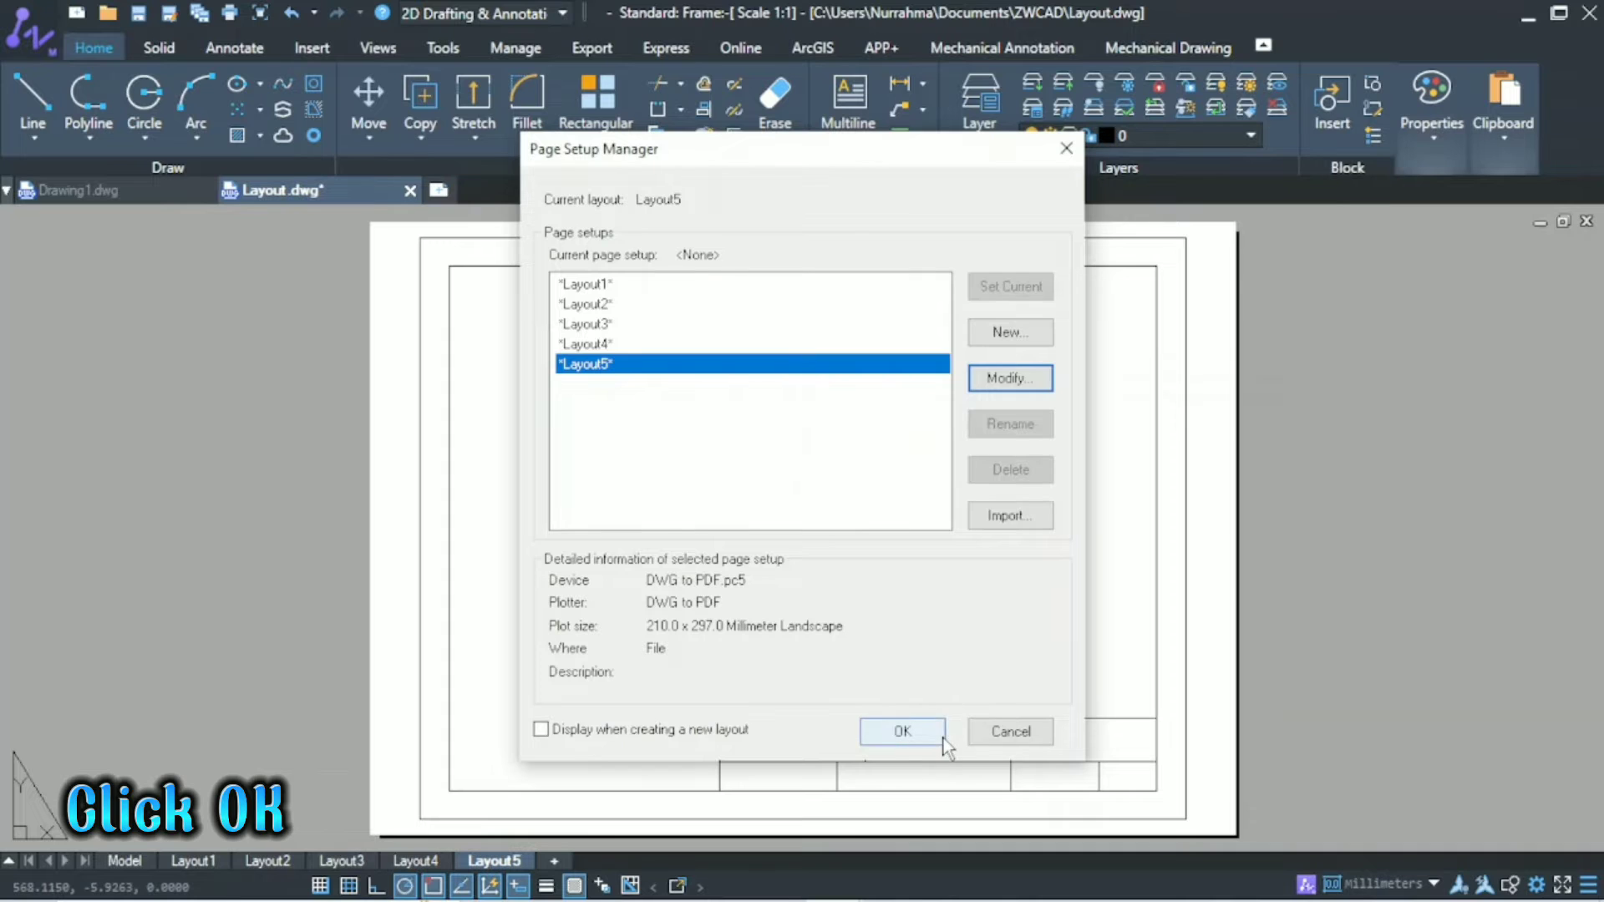
left_click(901, 731)
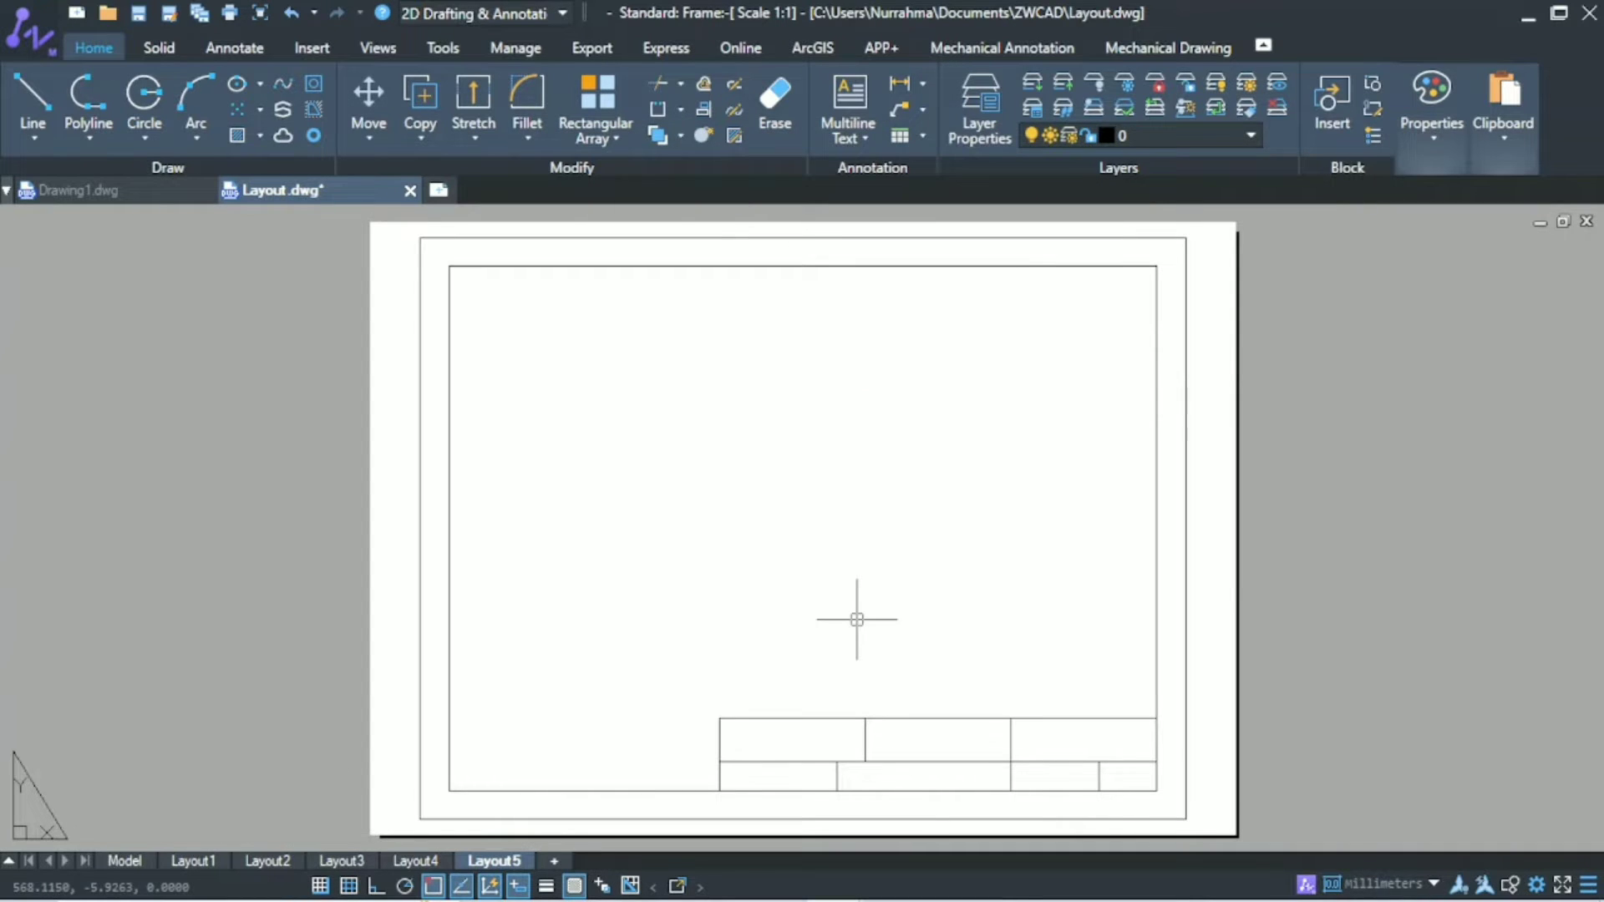
Open the Viewports dialog and preview the standard viewport arrangements from Active Model Configuration through Four: Left.
type("viewp")
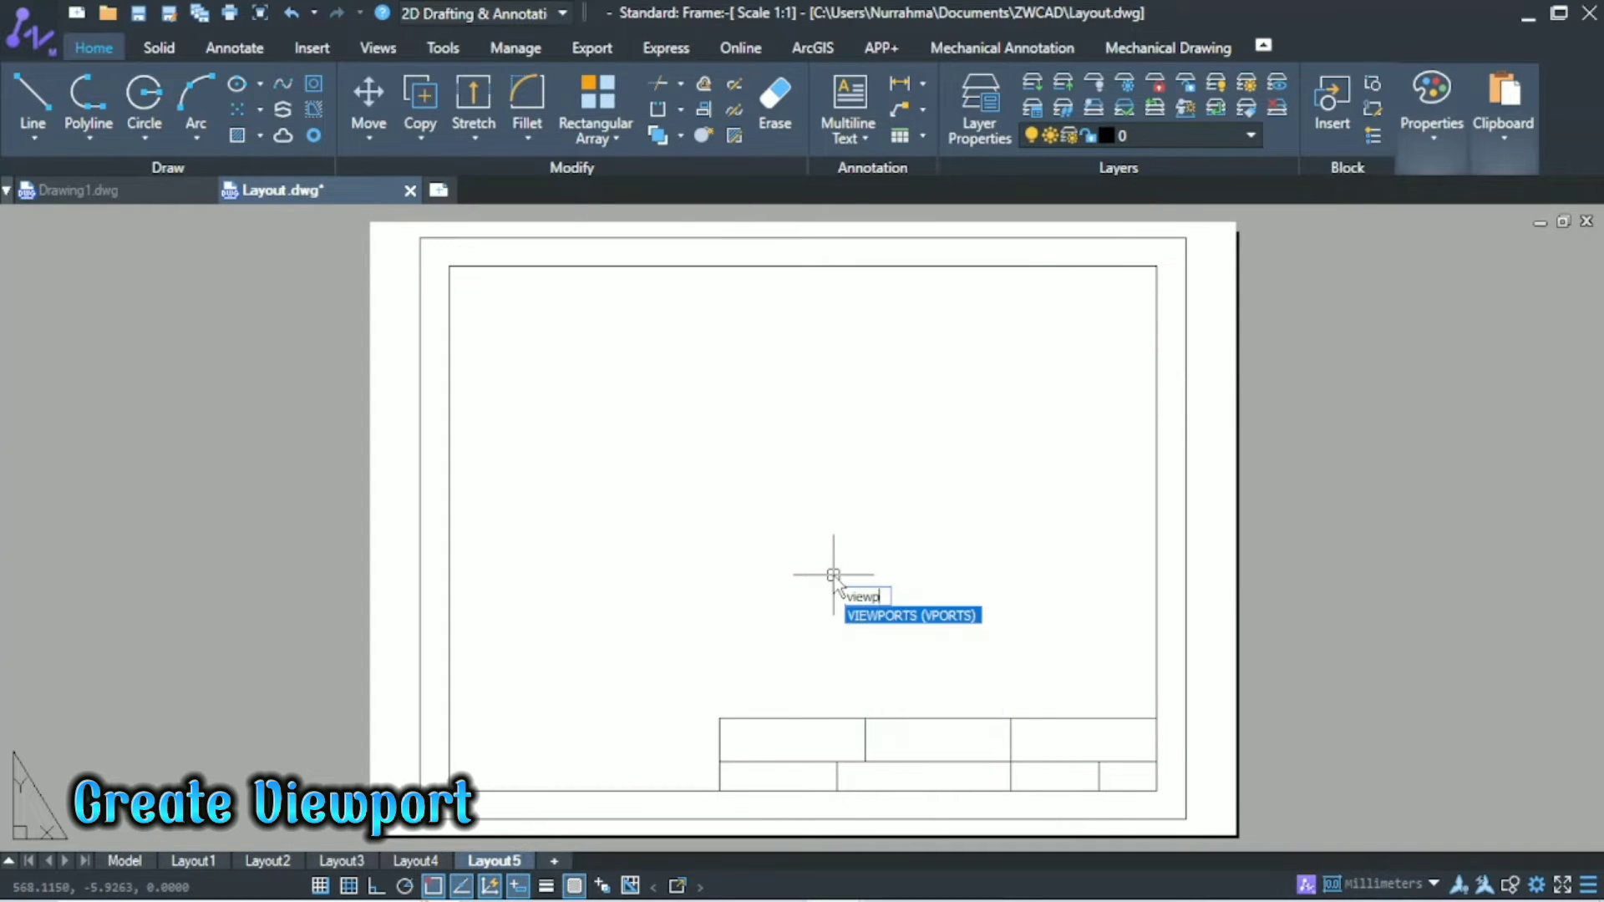
key("Return")
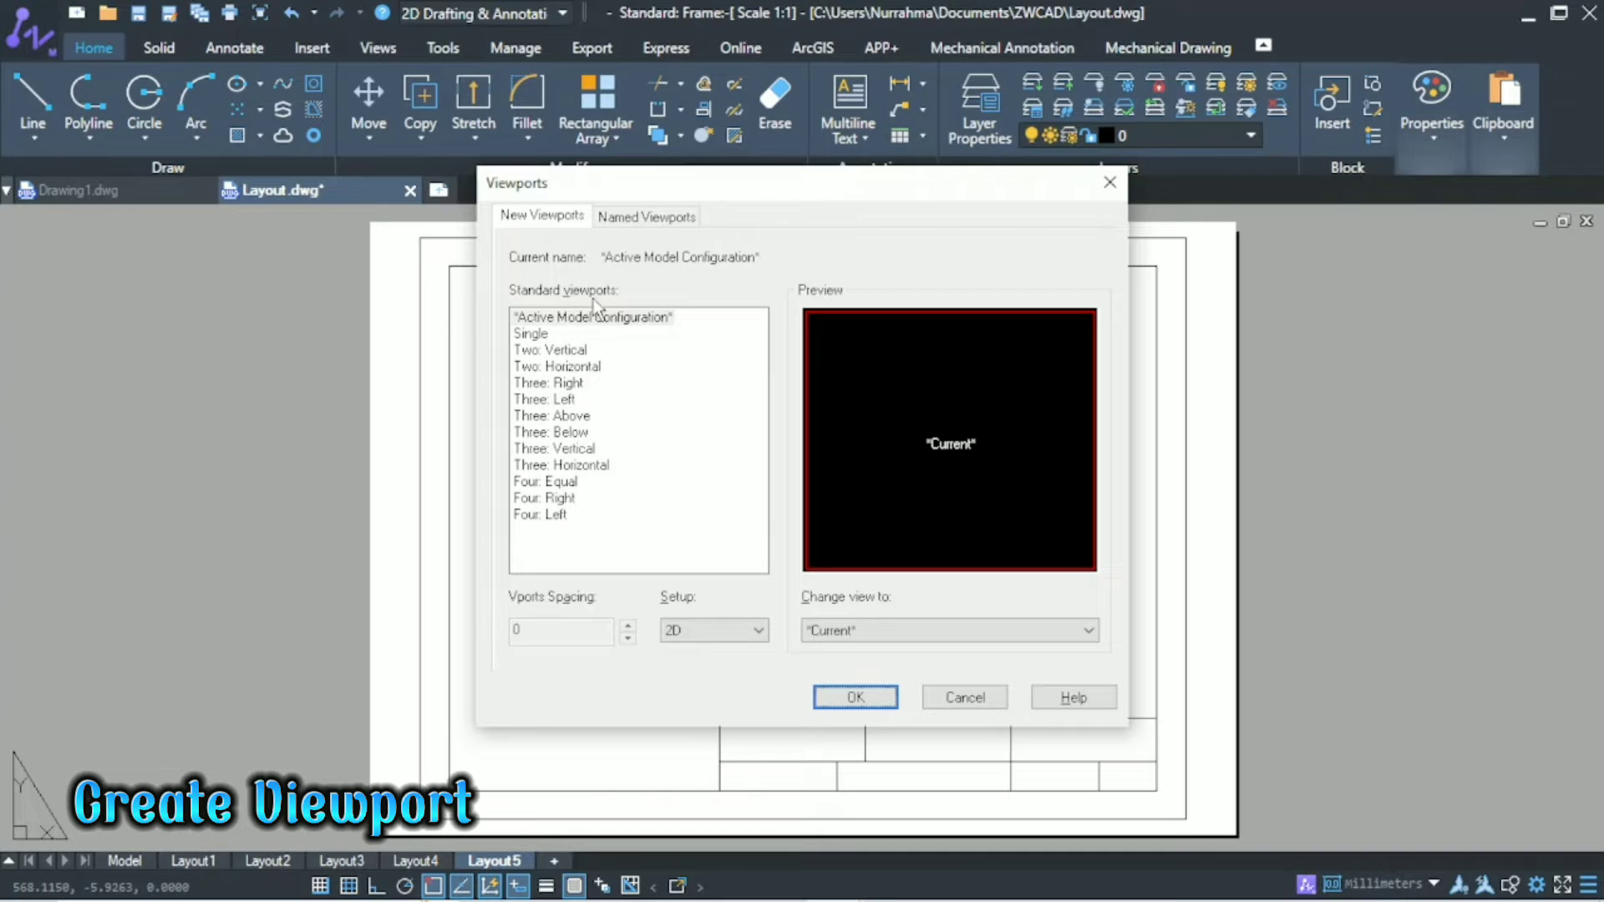
left_click(596, 322)
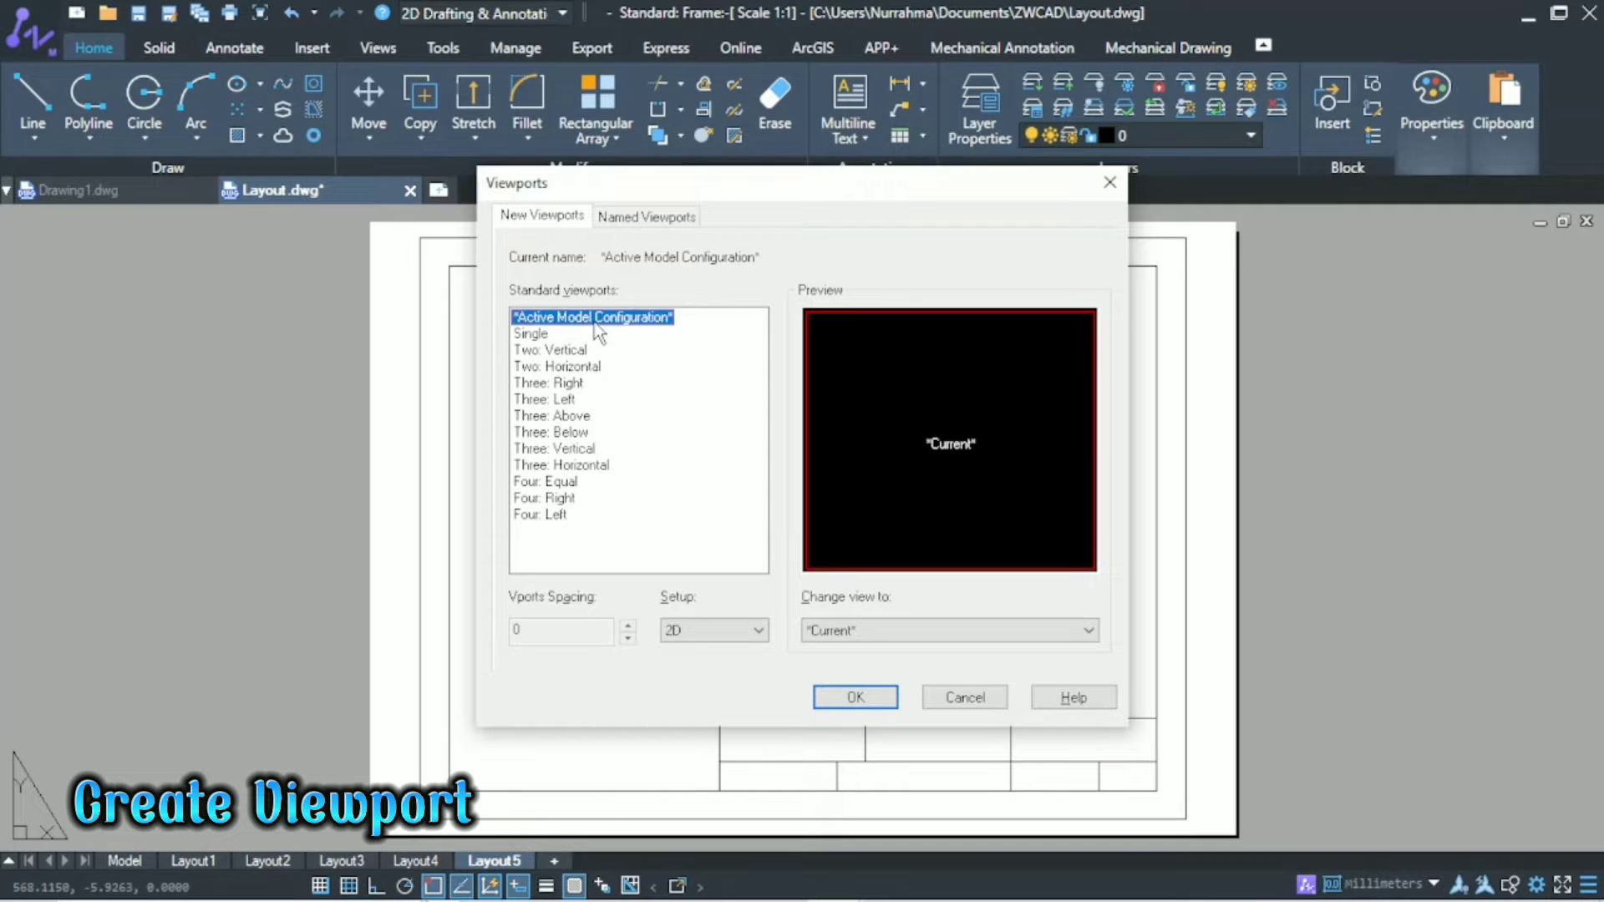
left_click(534, 334)
left_click(523, 351)
left_click(557, 369)
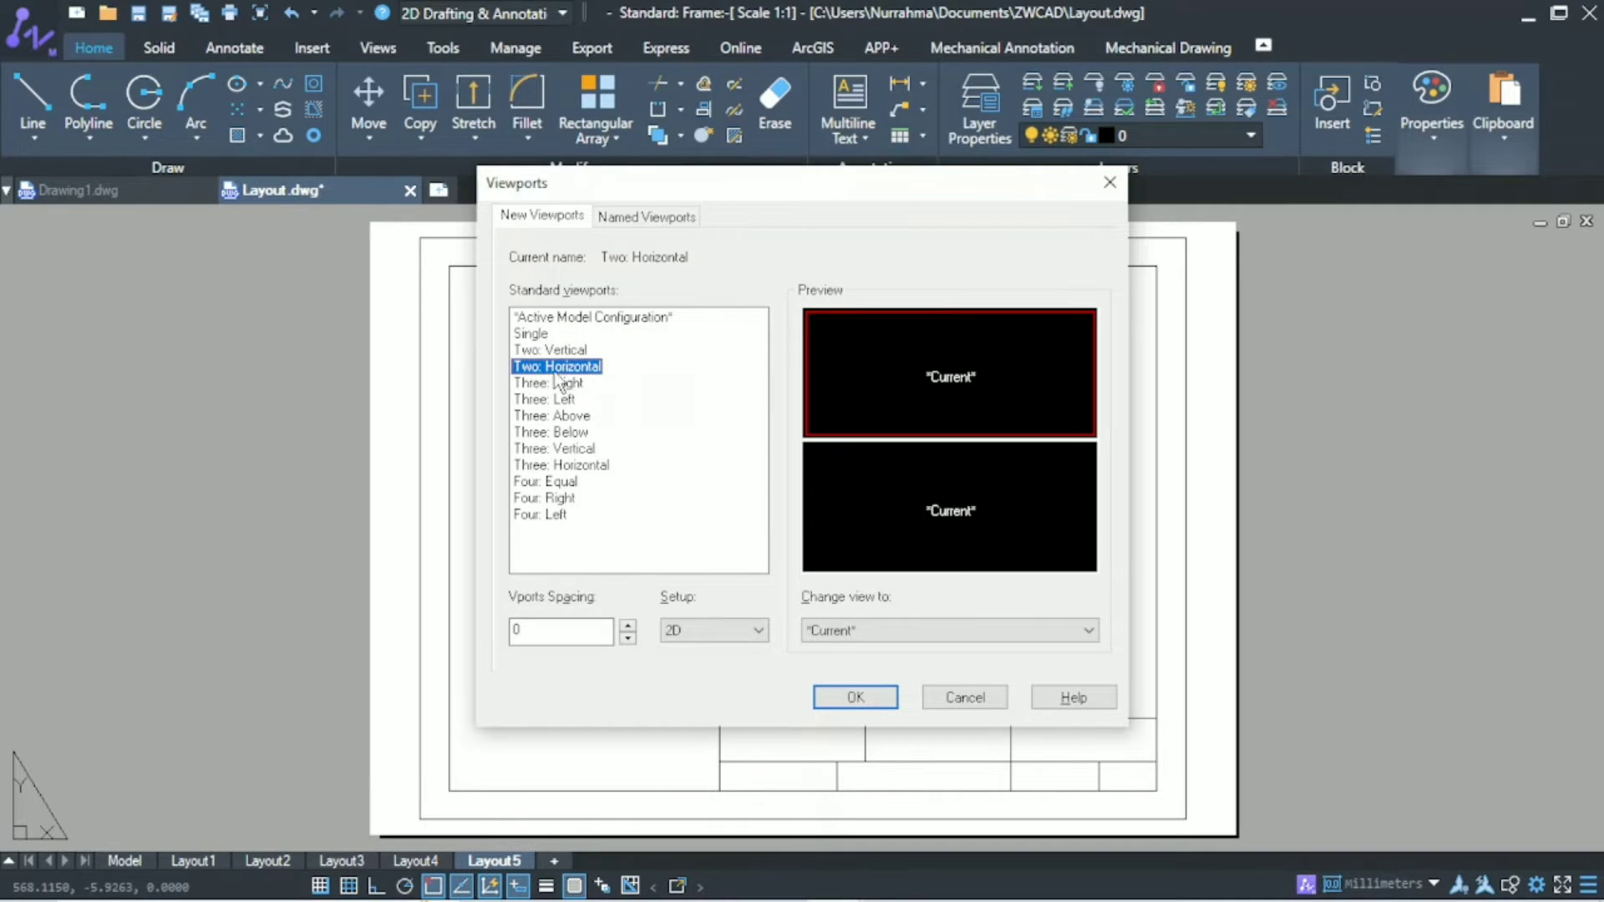
left_click(562, 382)
left_click(561, 399)
left_click(560, 416)
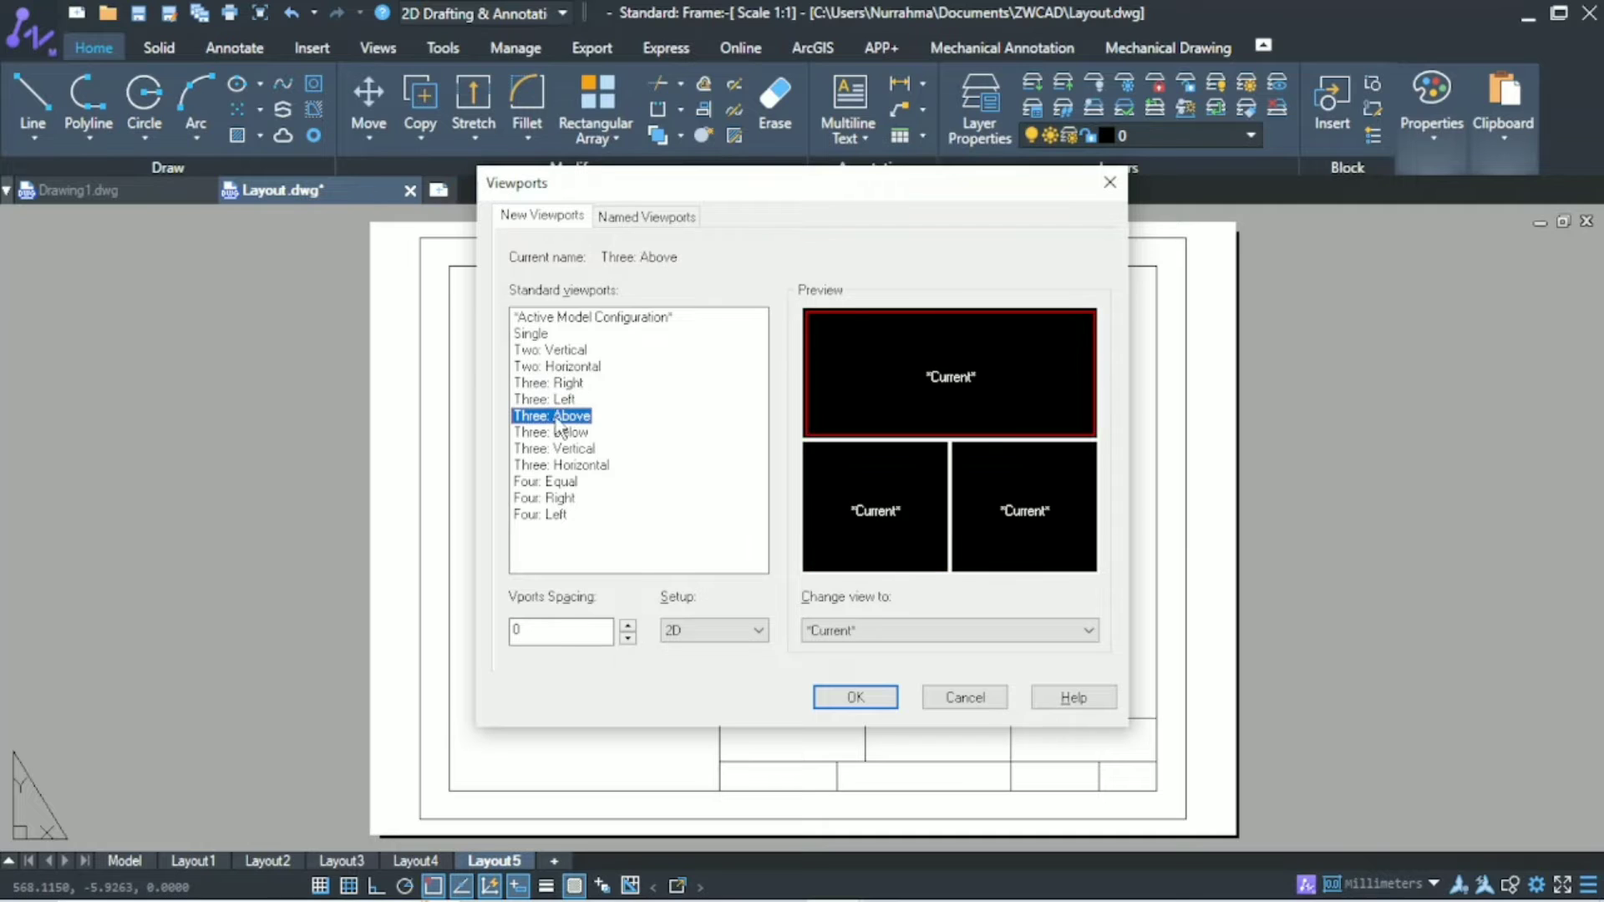
left_click(558, 434)
left_click(564, 450)
left_click(553, 466)
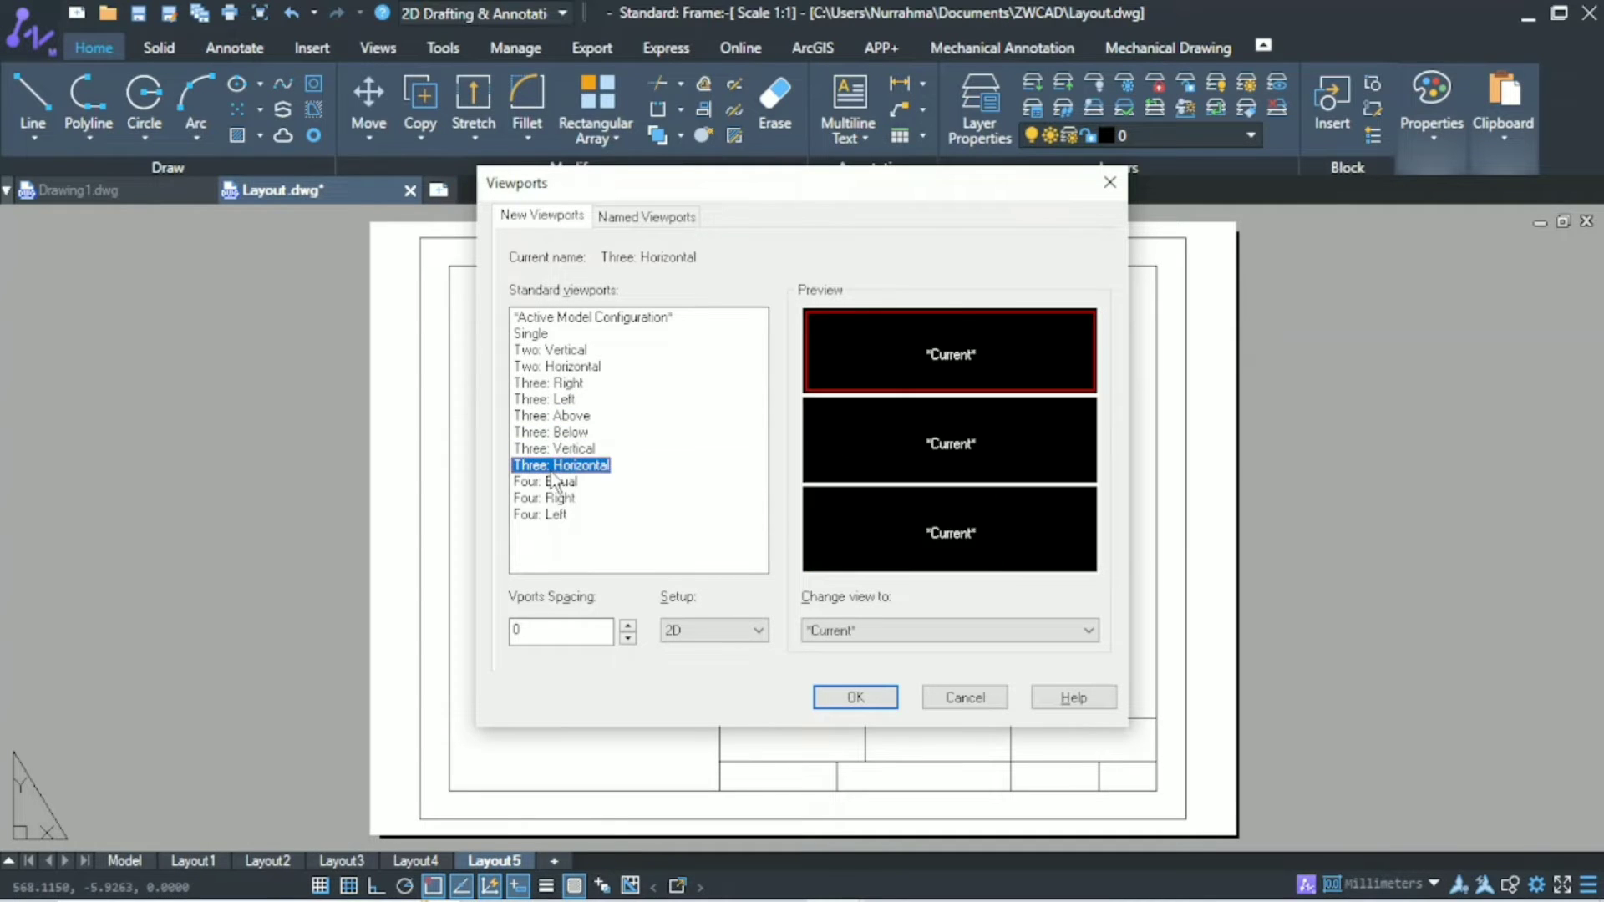
left_click(543, 483)
left_click(552, 500)
left_click(543, 515)
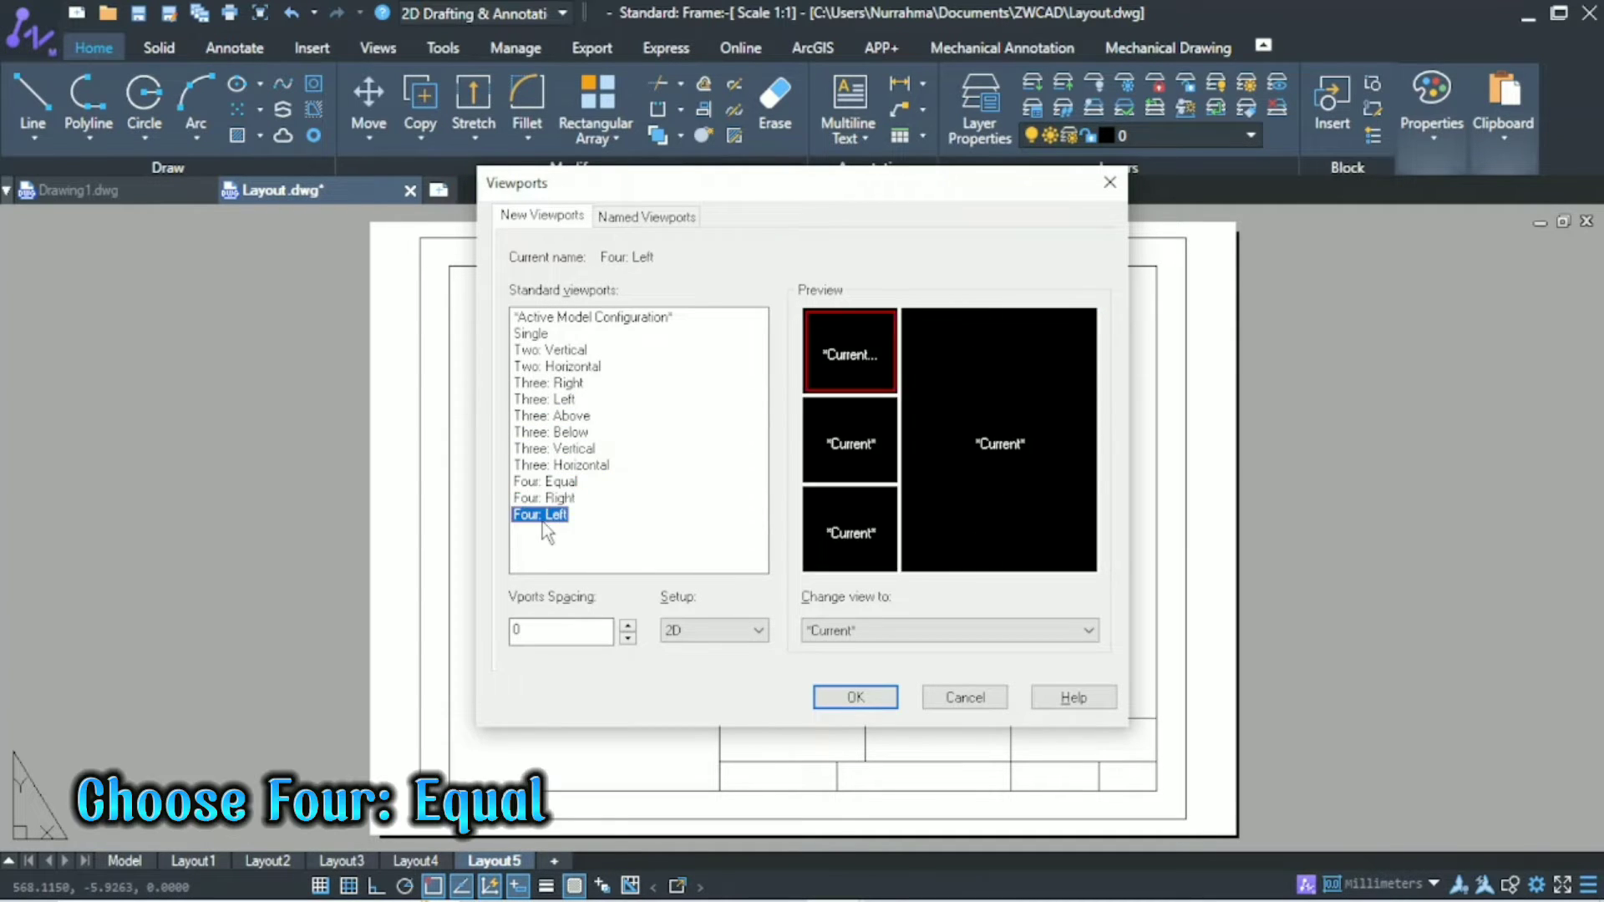
Create Four: Equal viewports with 2D setup and Current view, from the inner border's upper-left corner to the title block's upper-right corner.
left_click(564, 483)
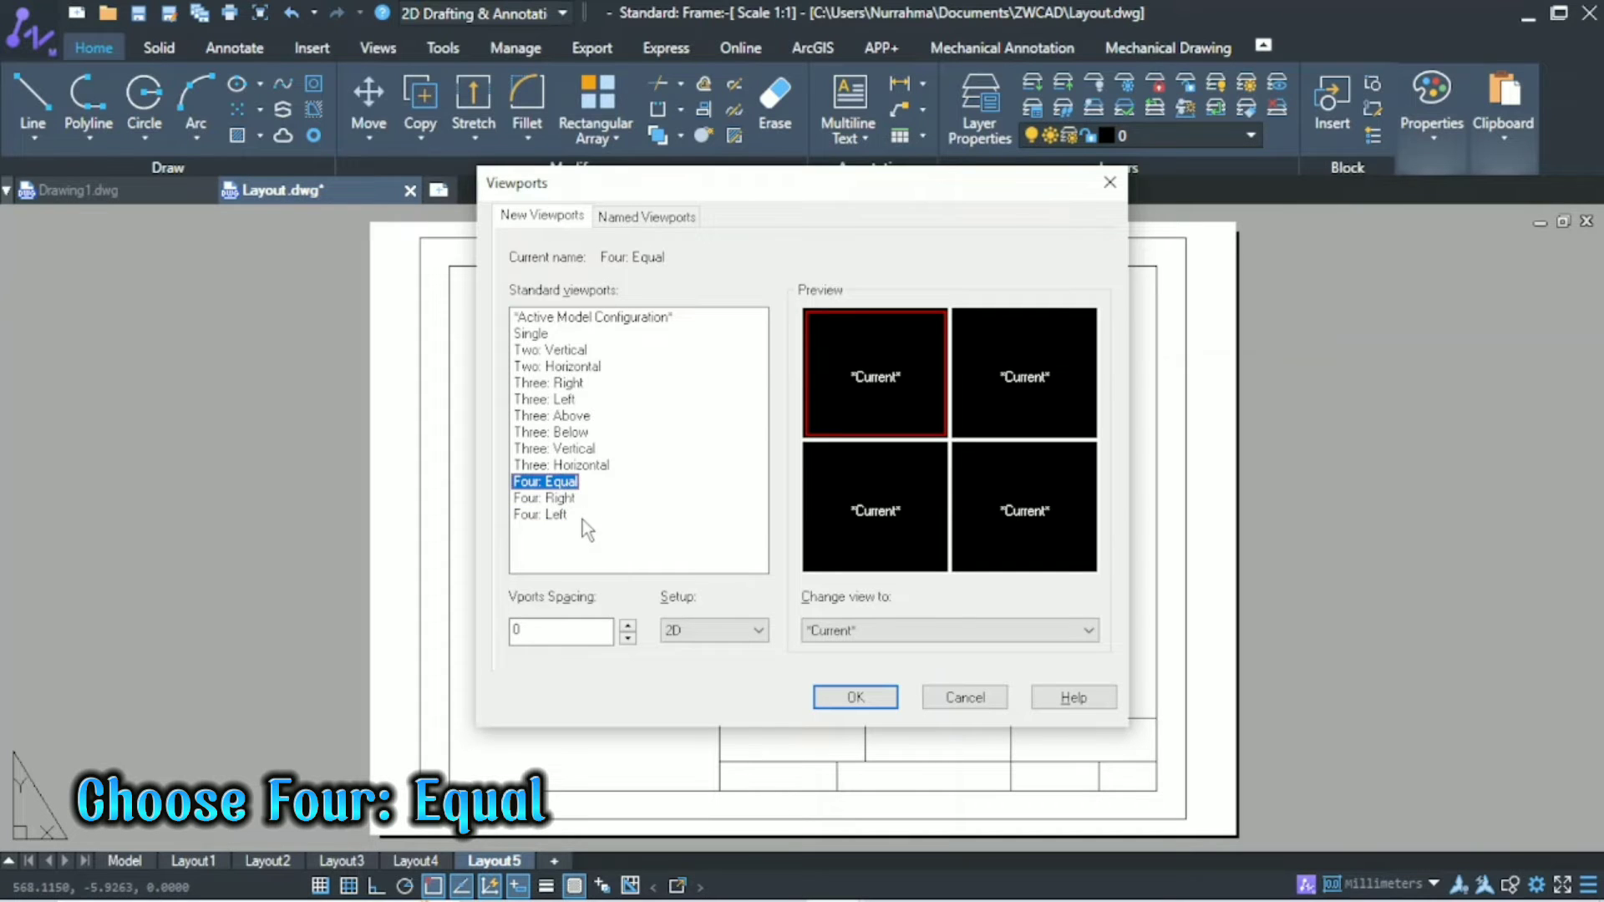
left_click(692, 631)
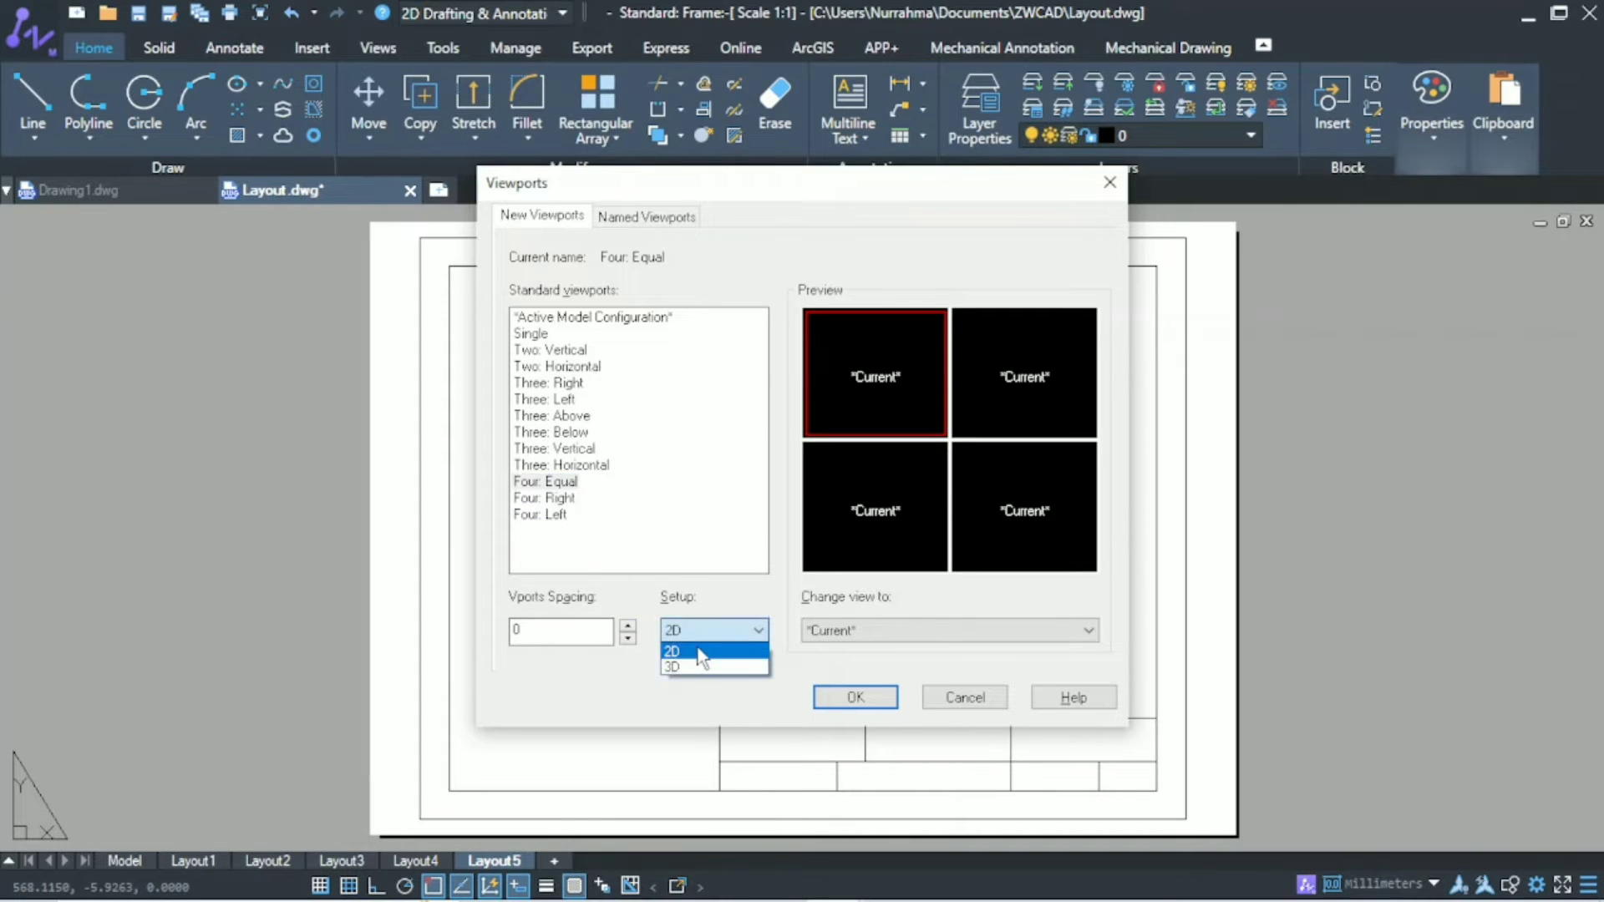
left_click(700, 651)
left_click(843, 630)
left_click(862, 650)
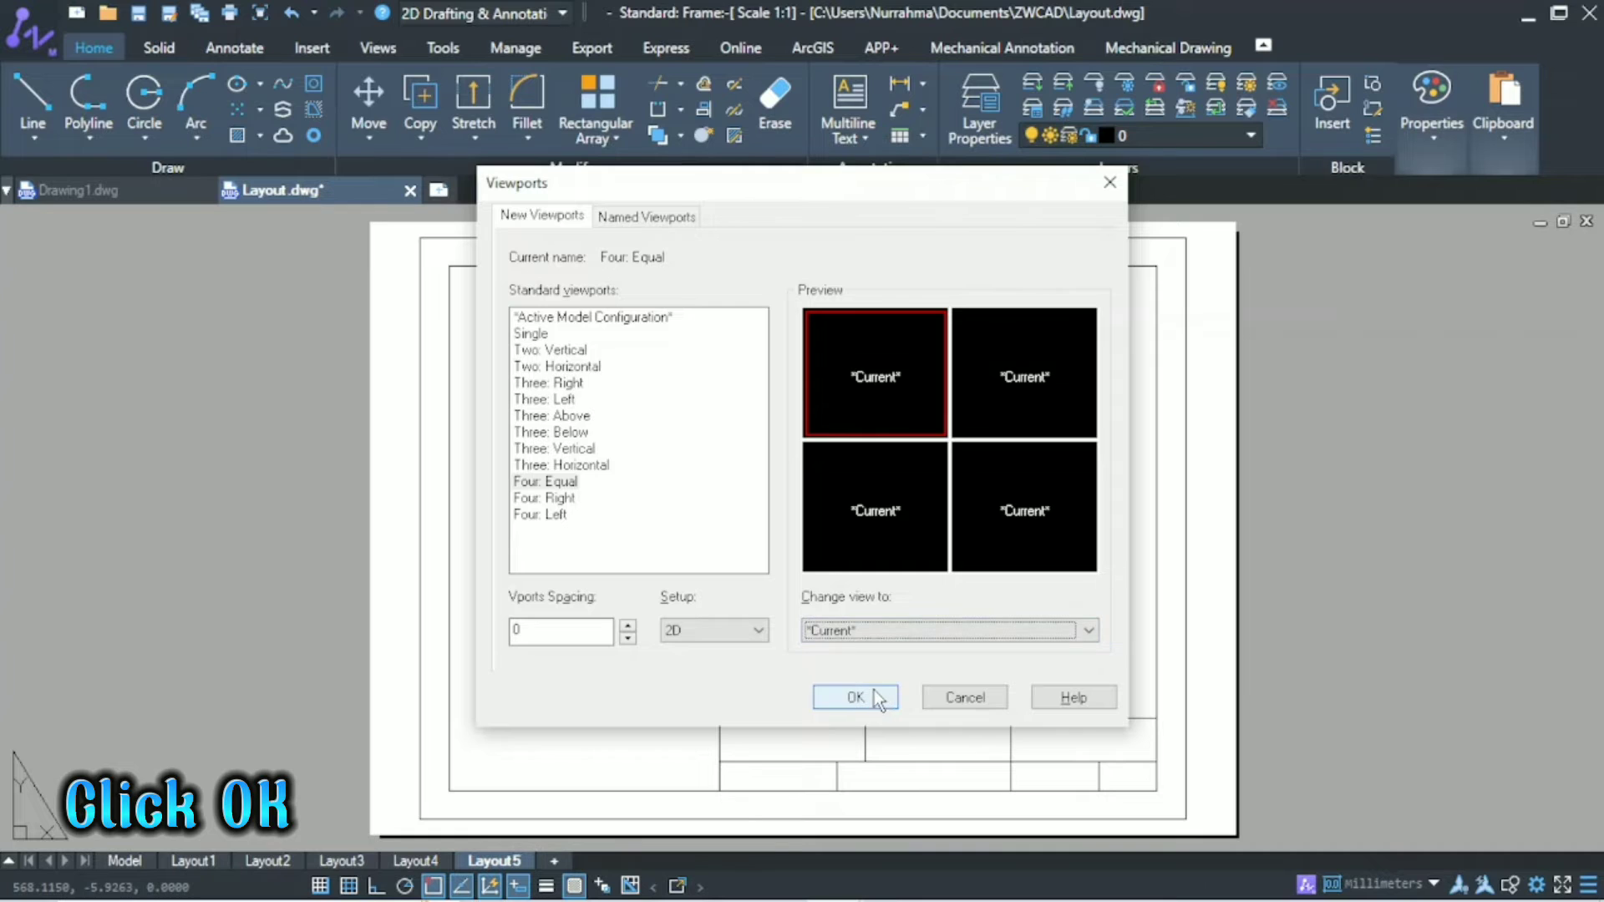
left_click(874, 689)
left_click(450, 266)
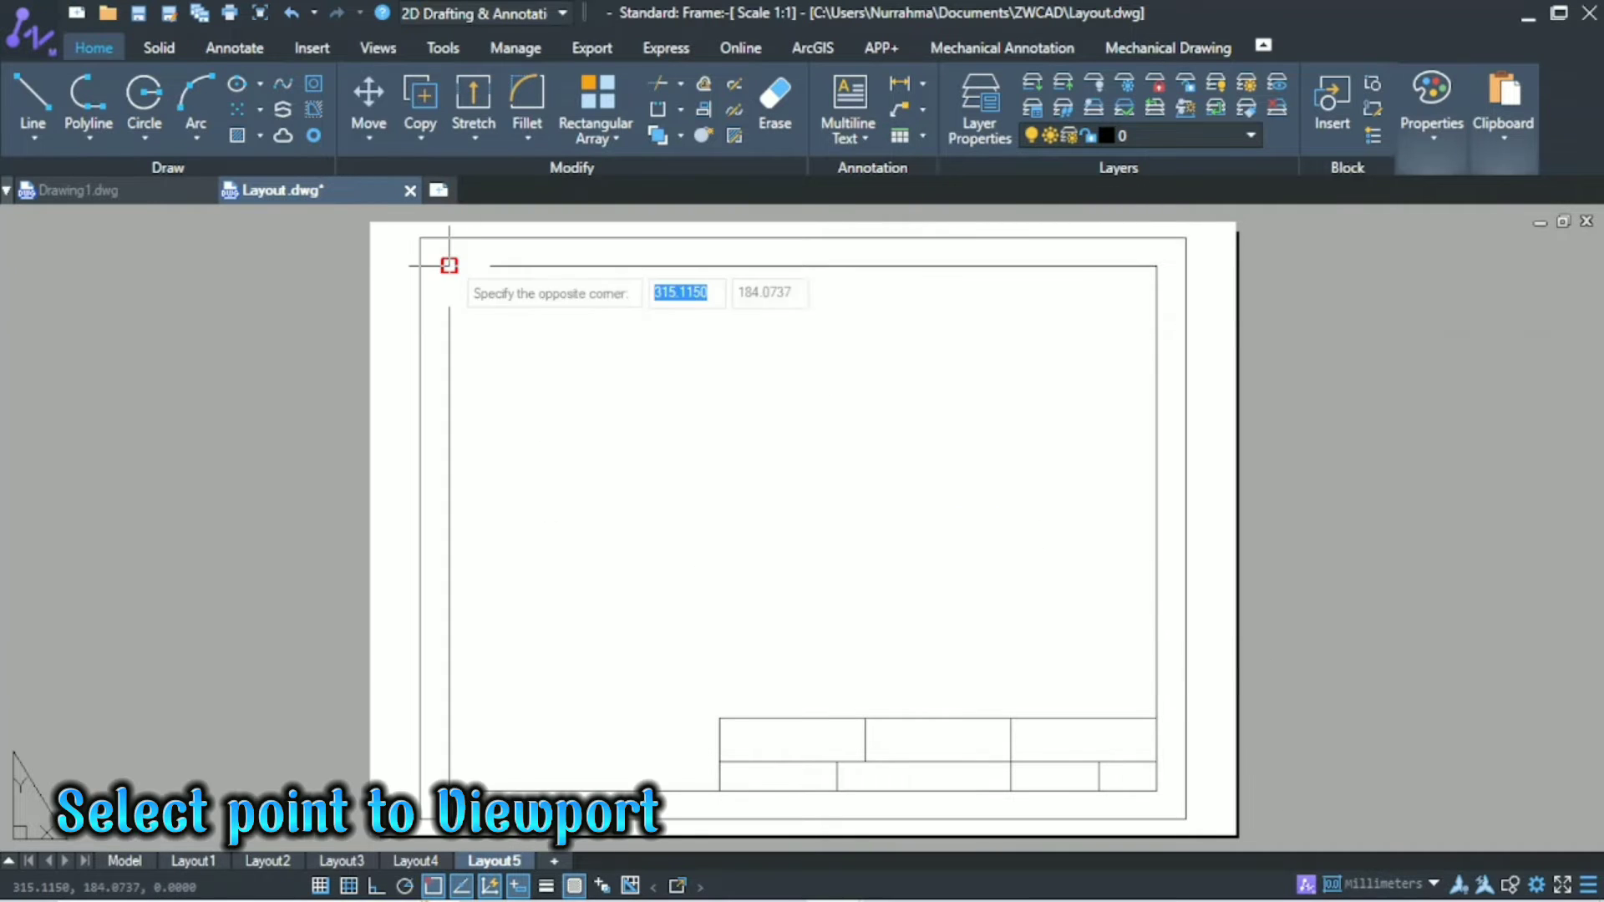
left_click(1155, 717)
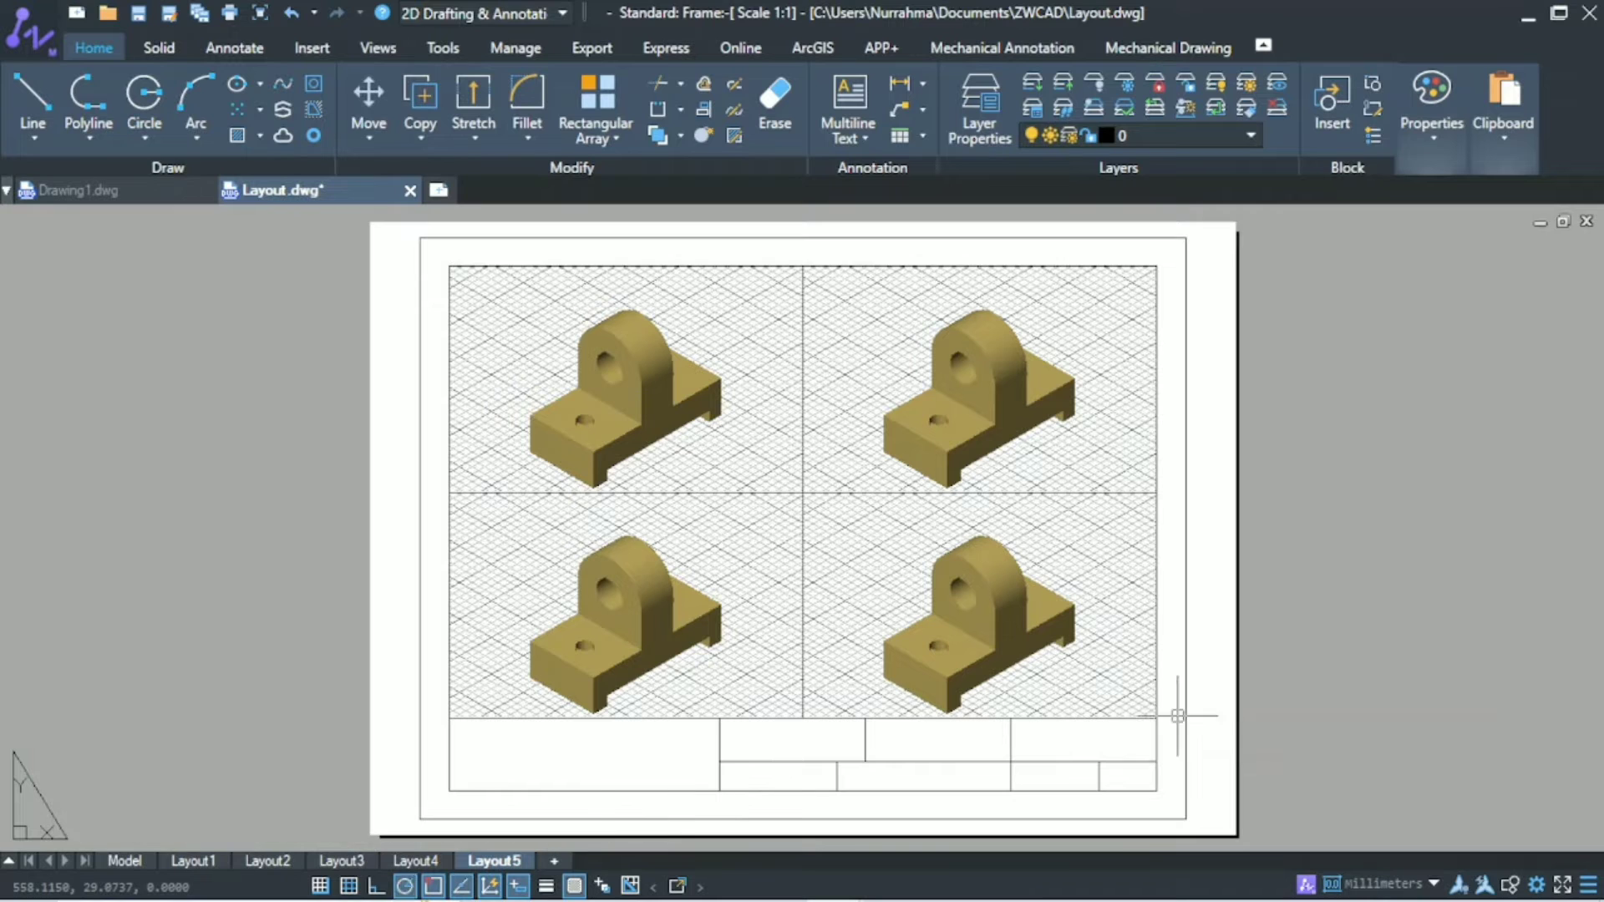
Activate the sheet's upper-left viewport and set its view to Top.
double_click(762, 447)
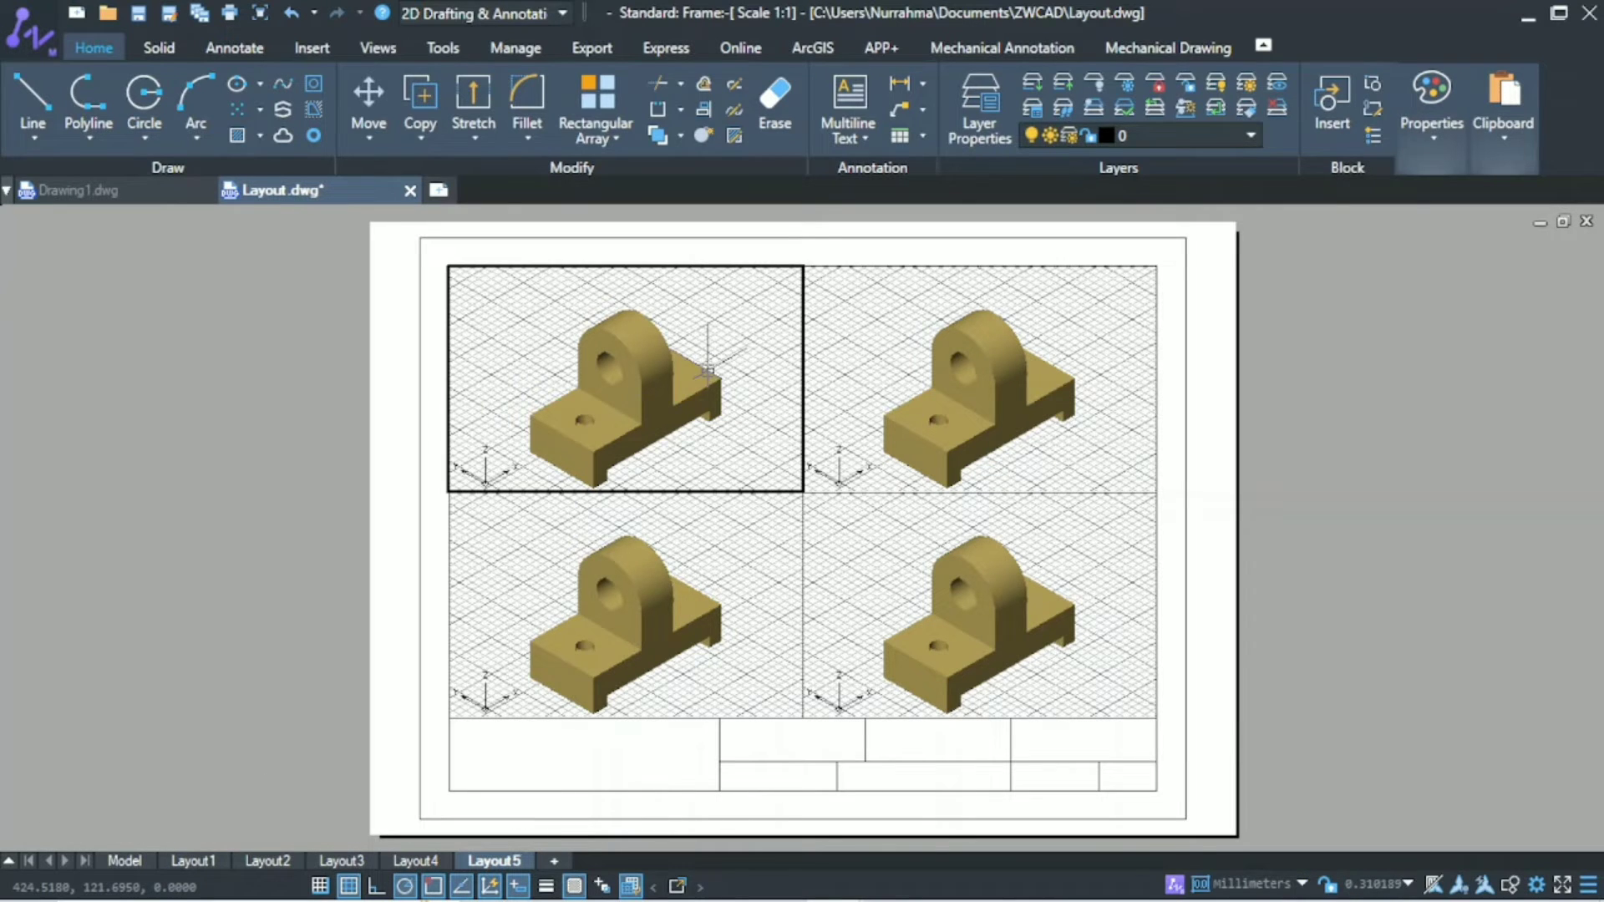
left_click(386, 46)
left_click(340, 132)
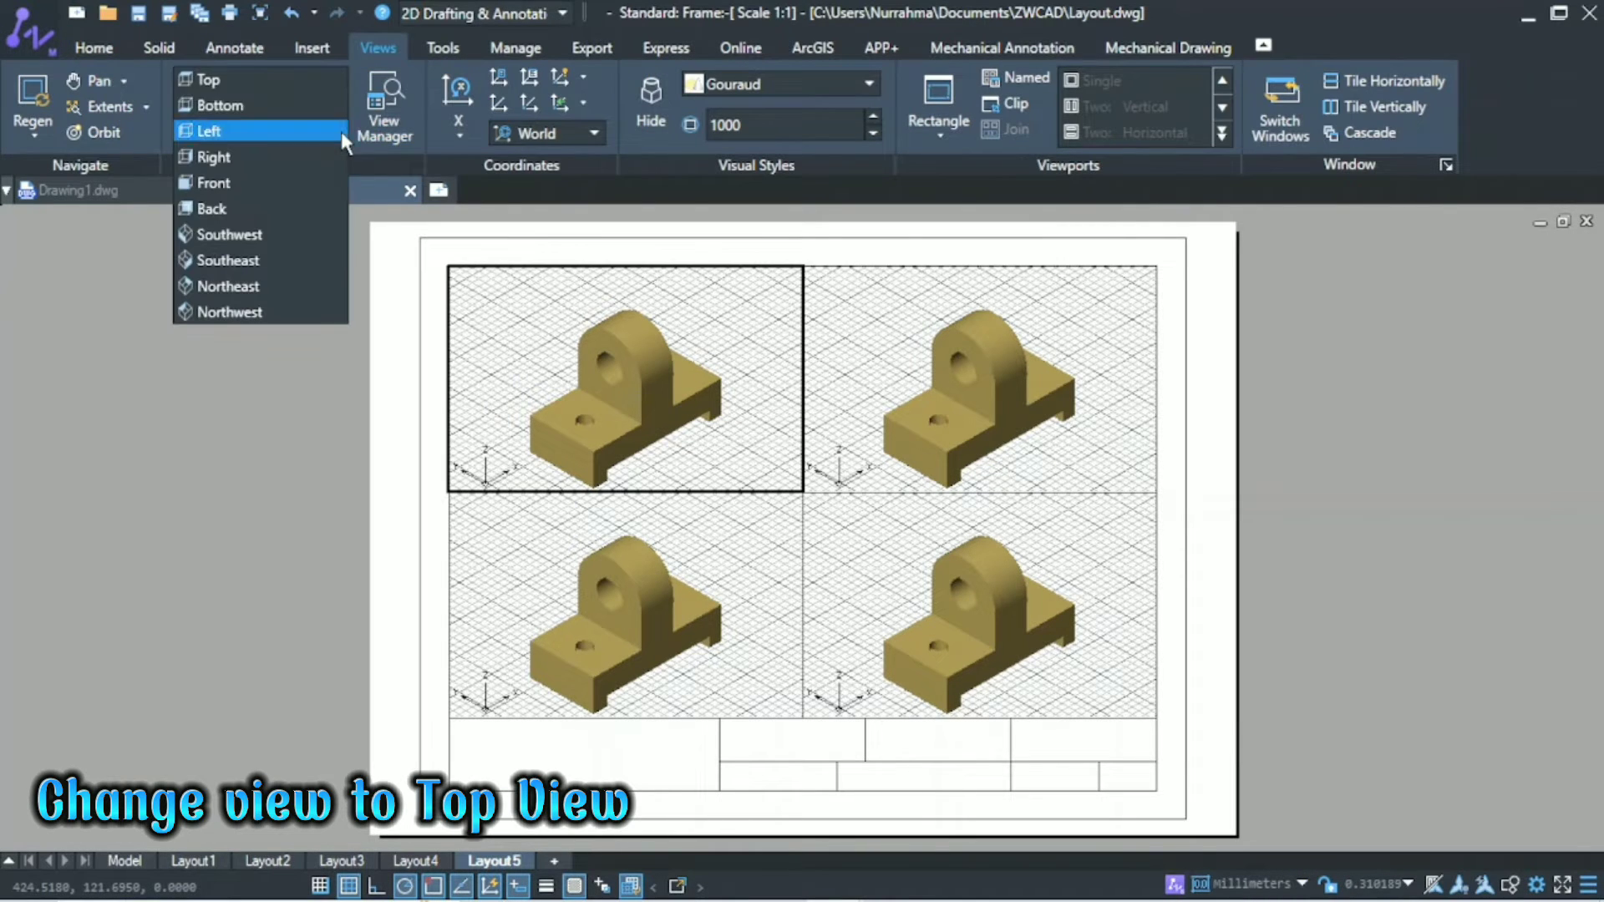
left_click(327, 77)
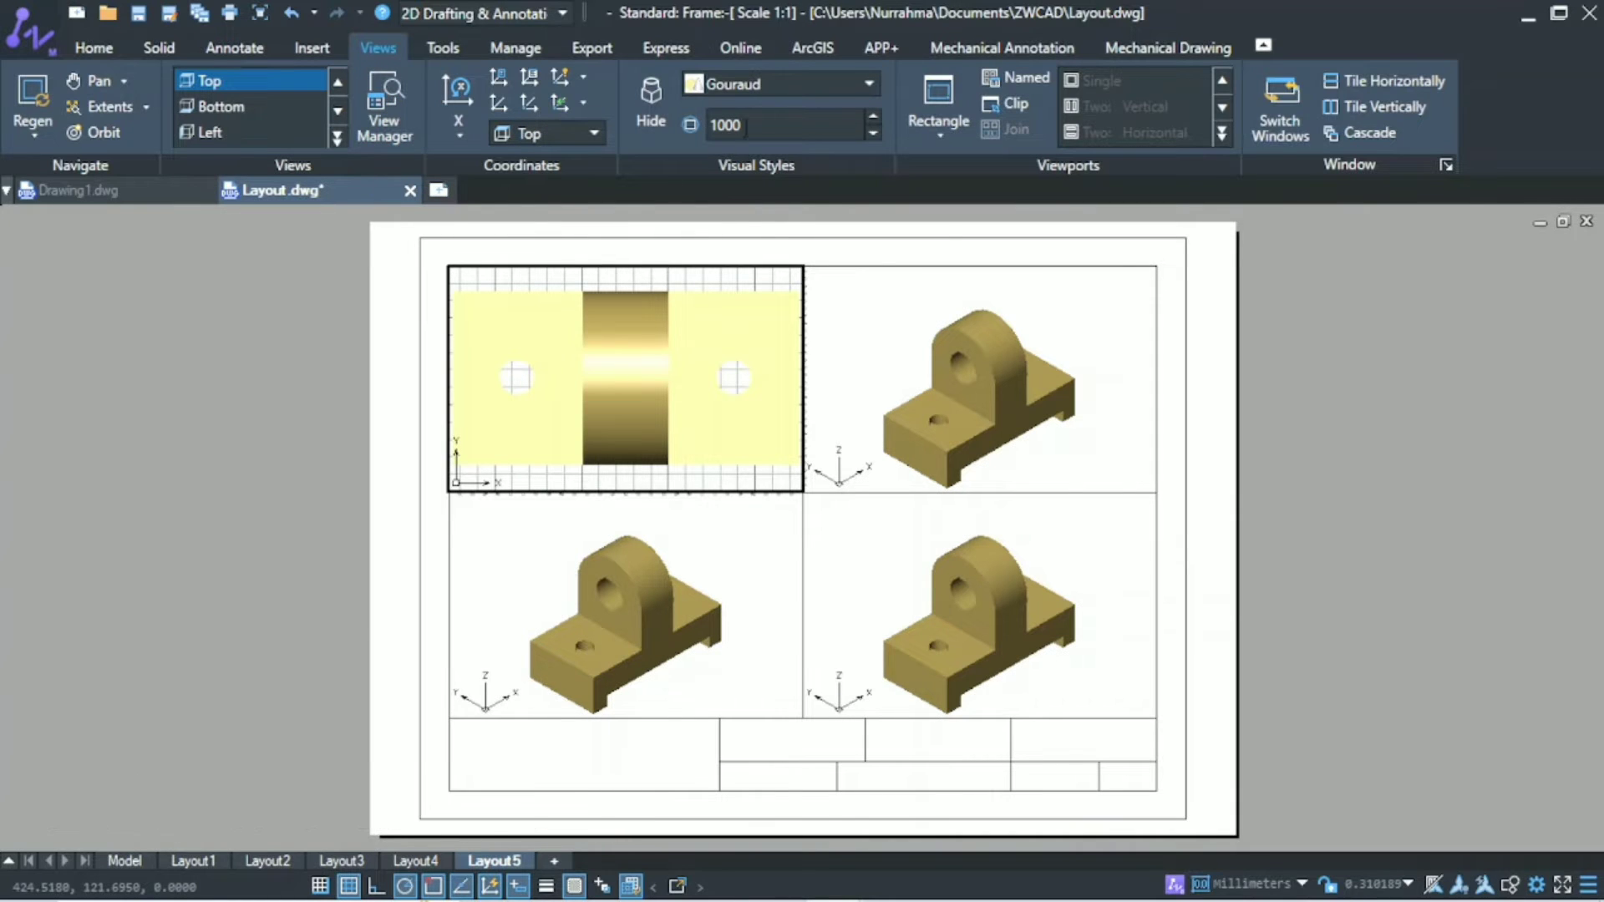
Show the Top viewport in 2D wireframe without its grid, with the model fitted and centred inside the viewport.
left_click(807, 81)
left_click(785, 143)
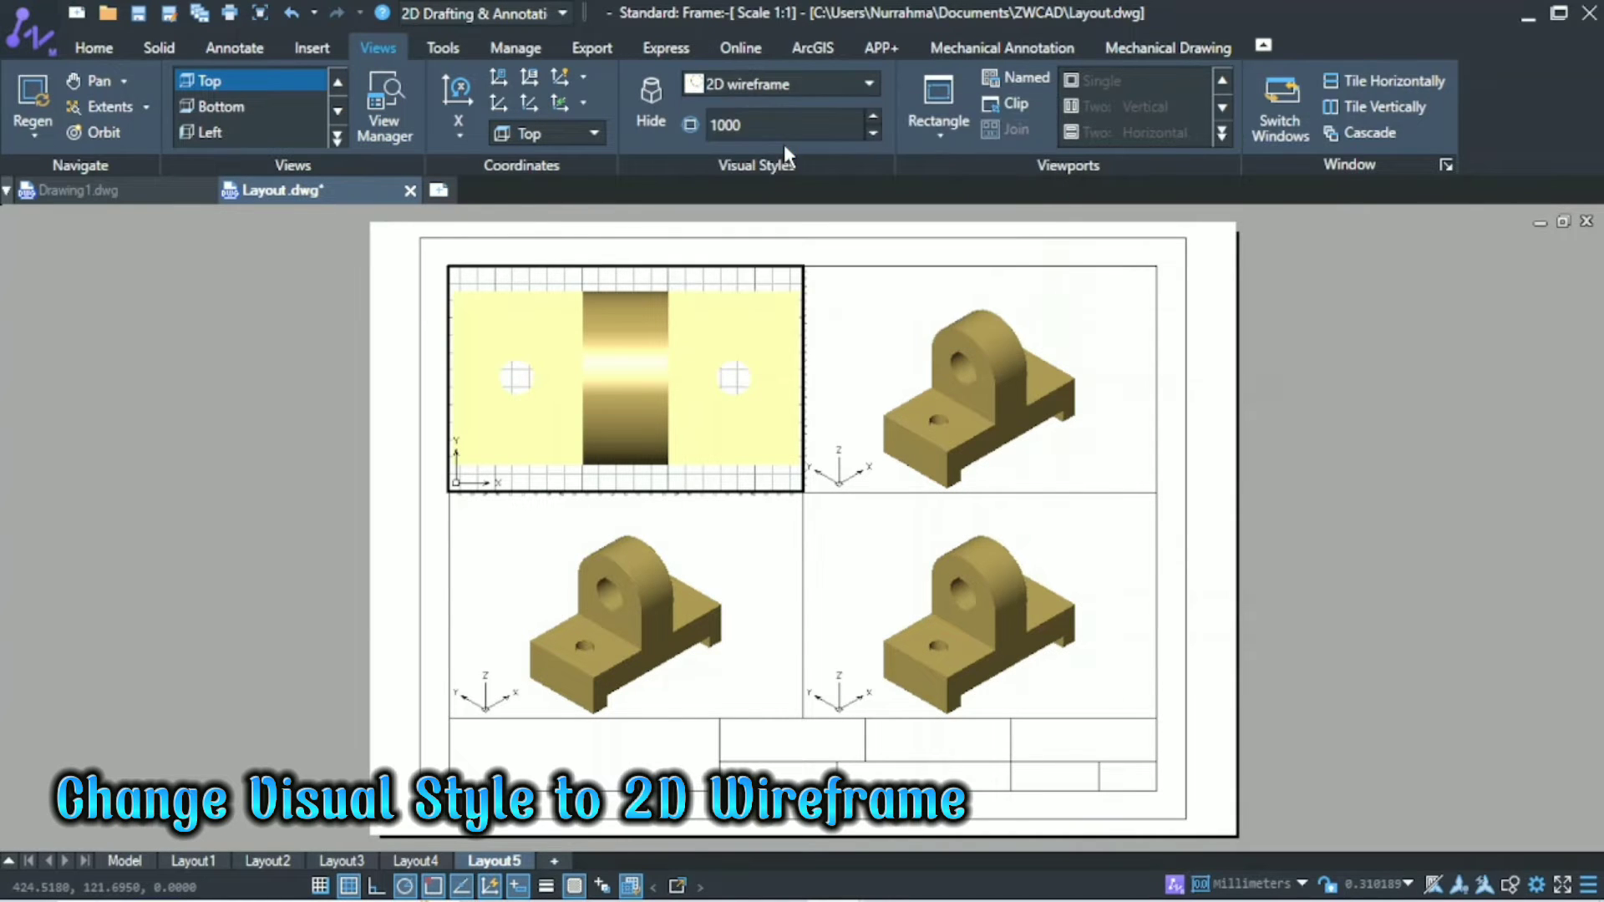
key("F7")
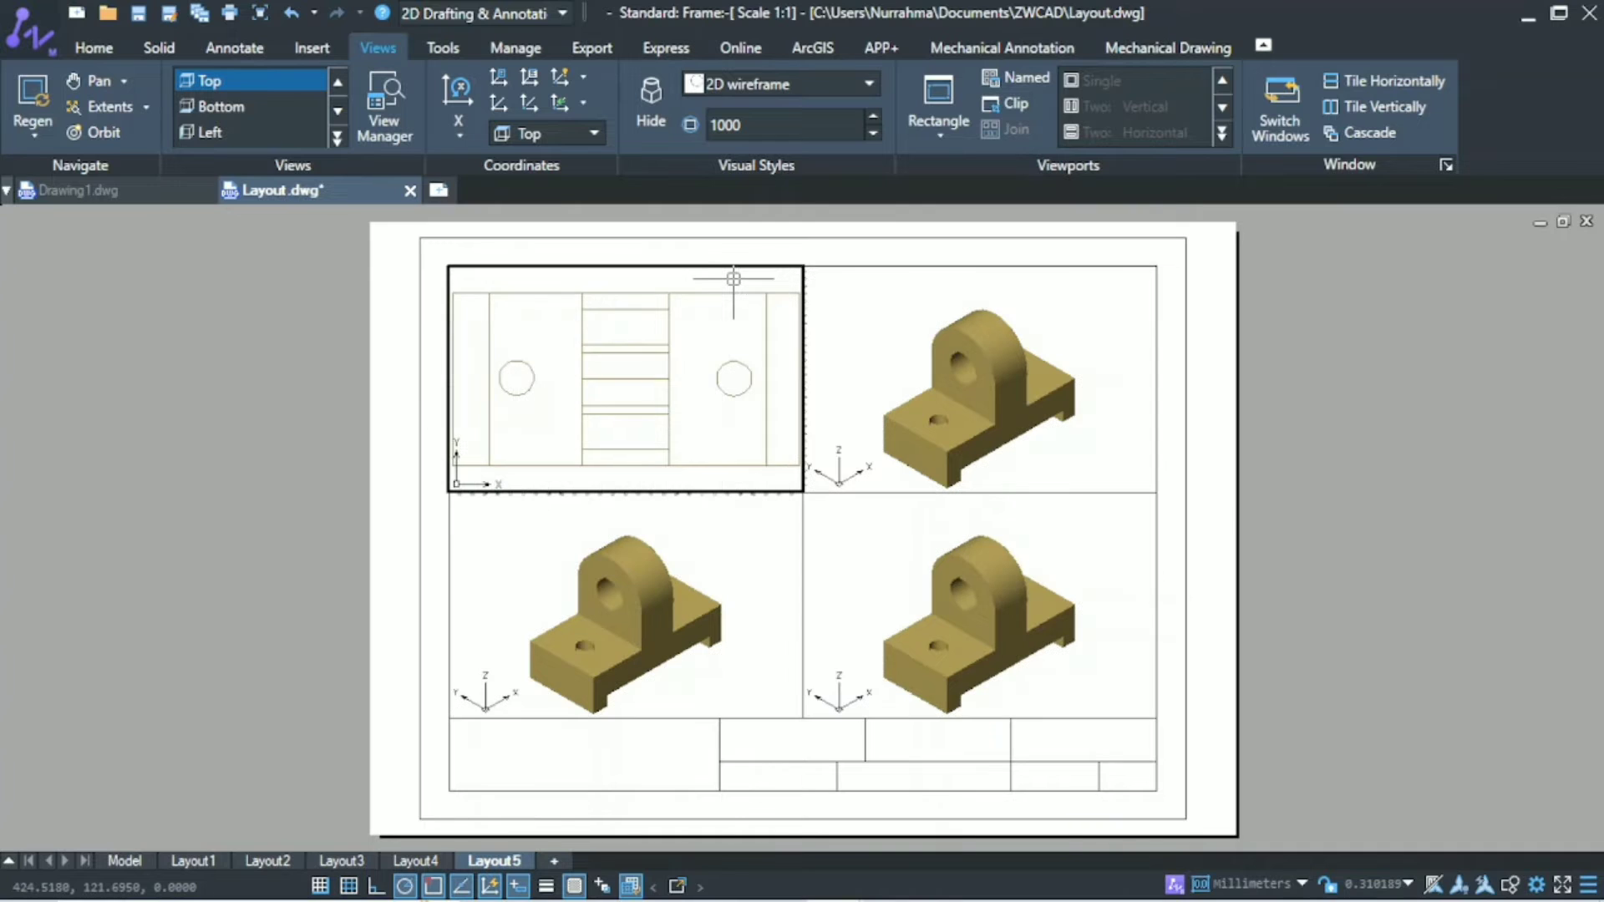
scroll(719, 278, "down", 2)
middle_click_drag(710, 295, 676, 330)
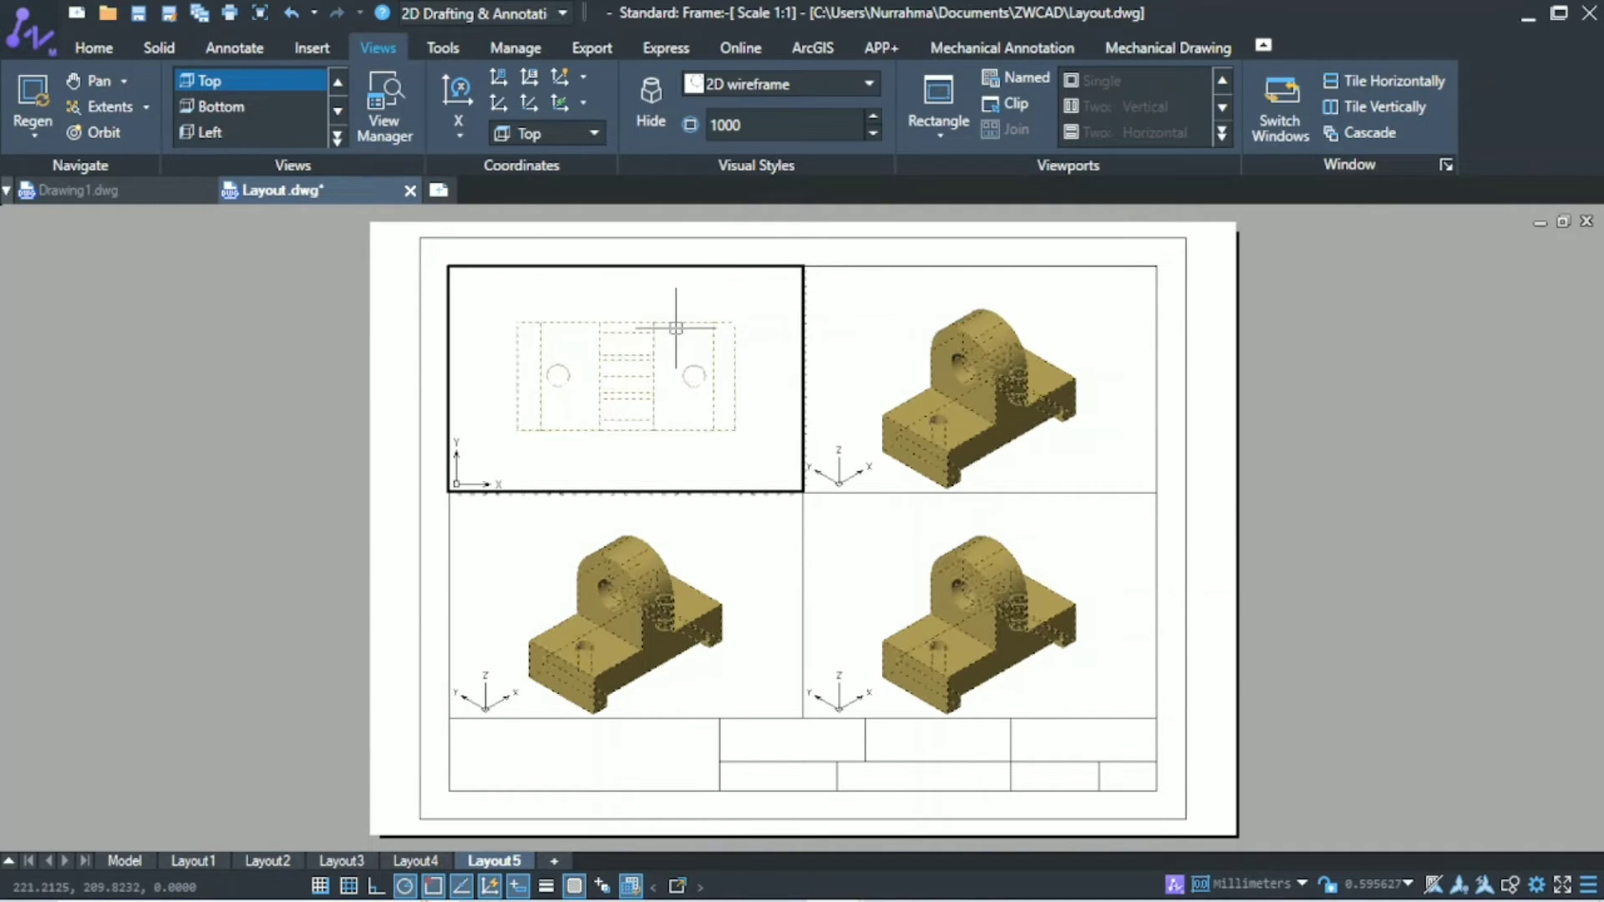
key("F7")
Activate the sheet's lower-left viewport and set its view to Front.
left_click(558, 526)
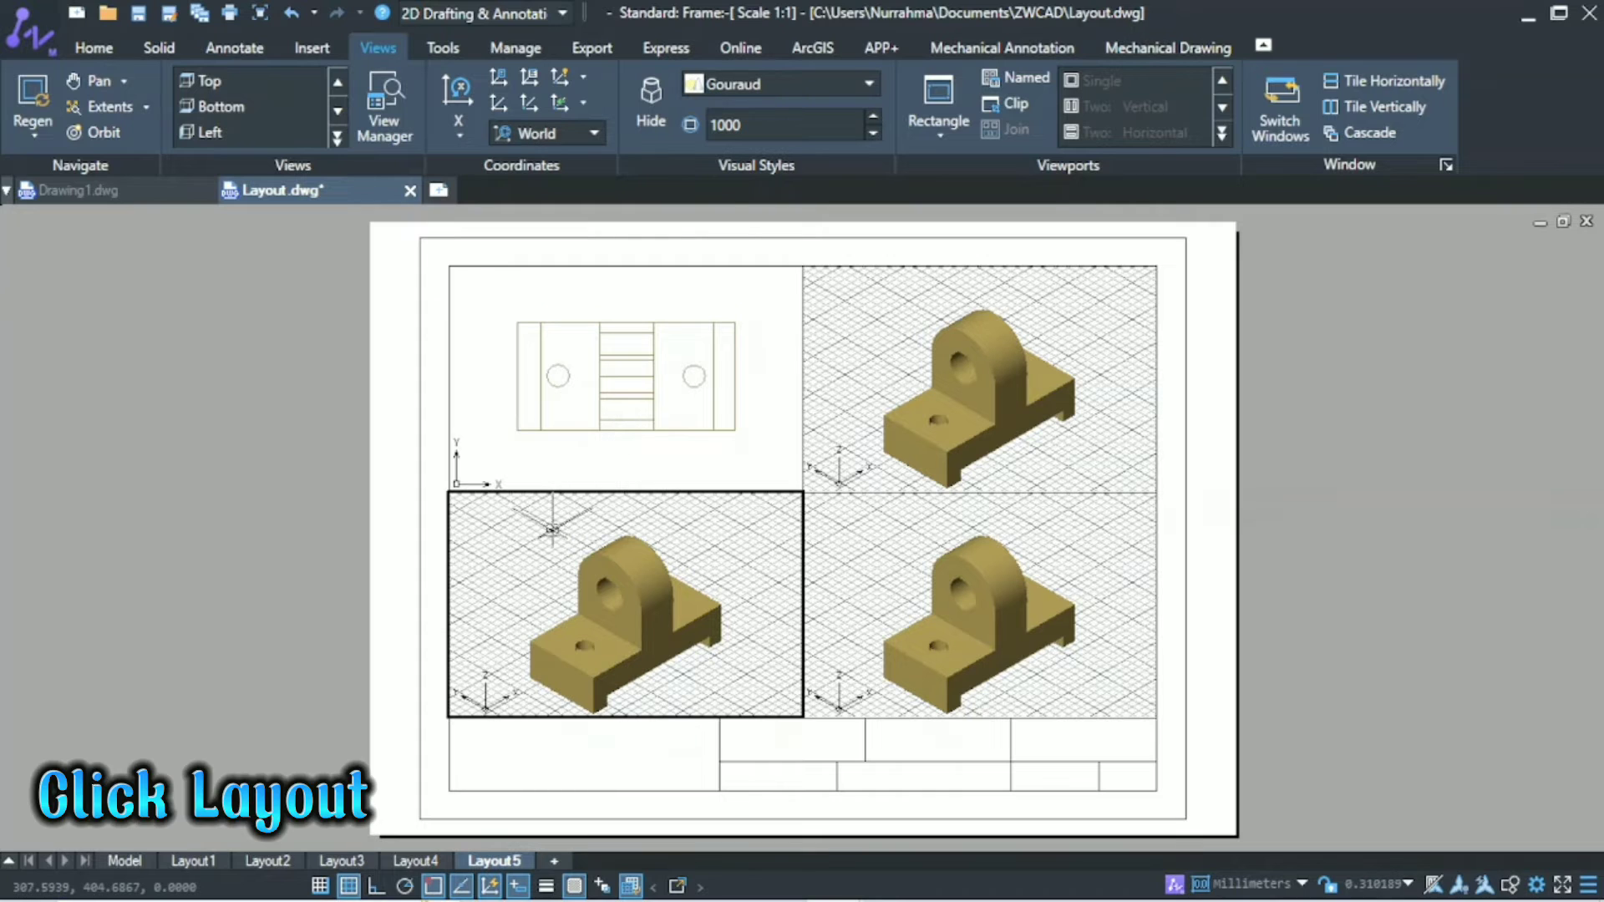
left_click(338, 136)
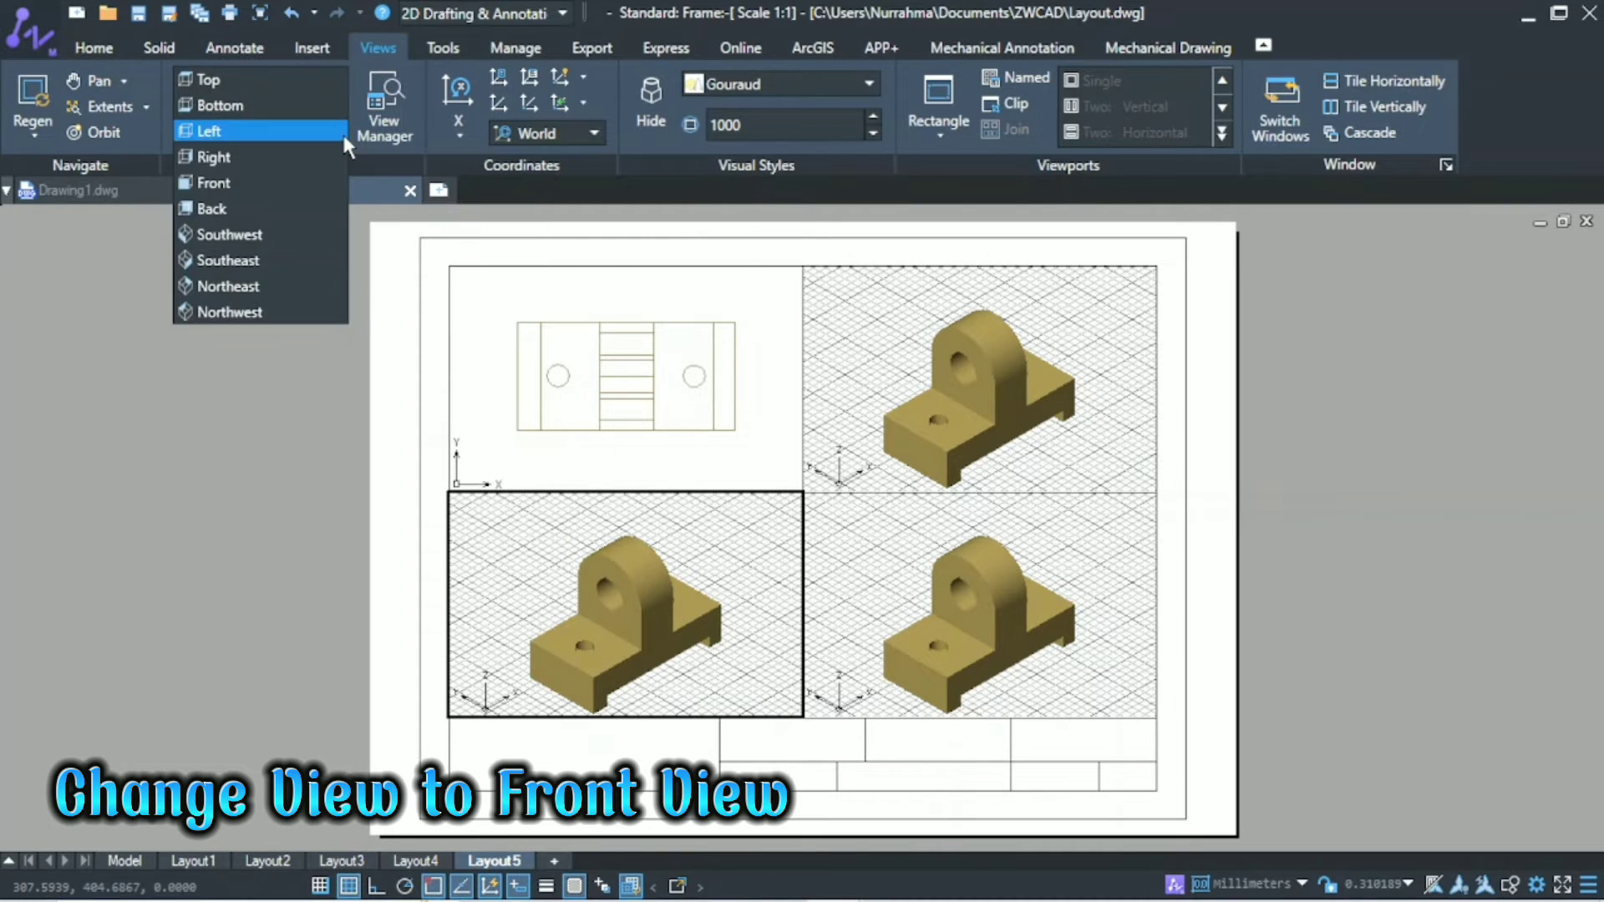
left_click(332, 186)
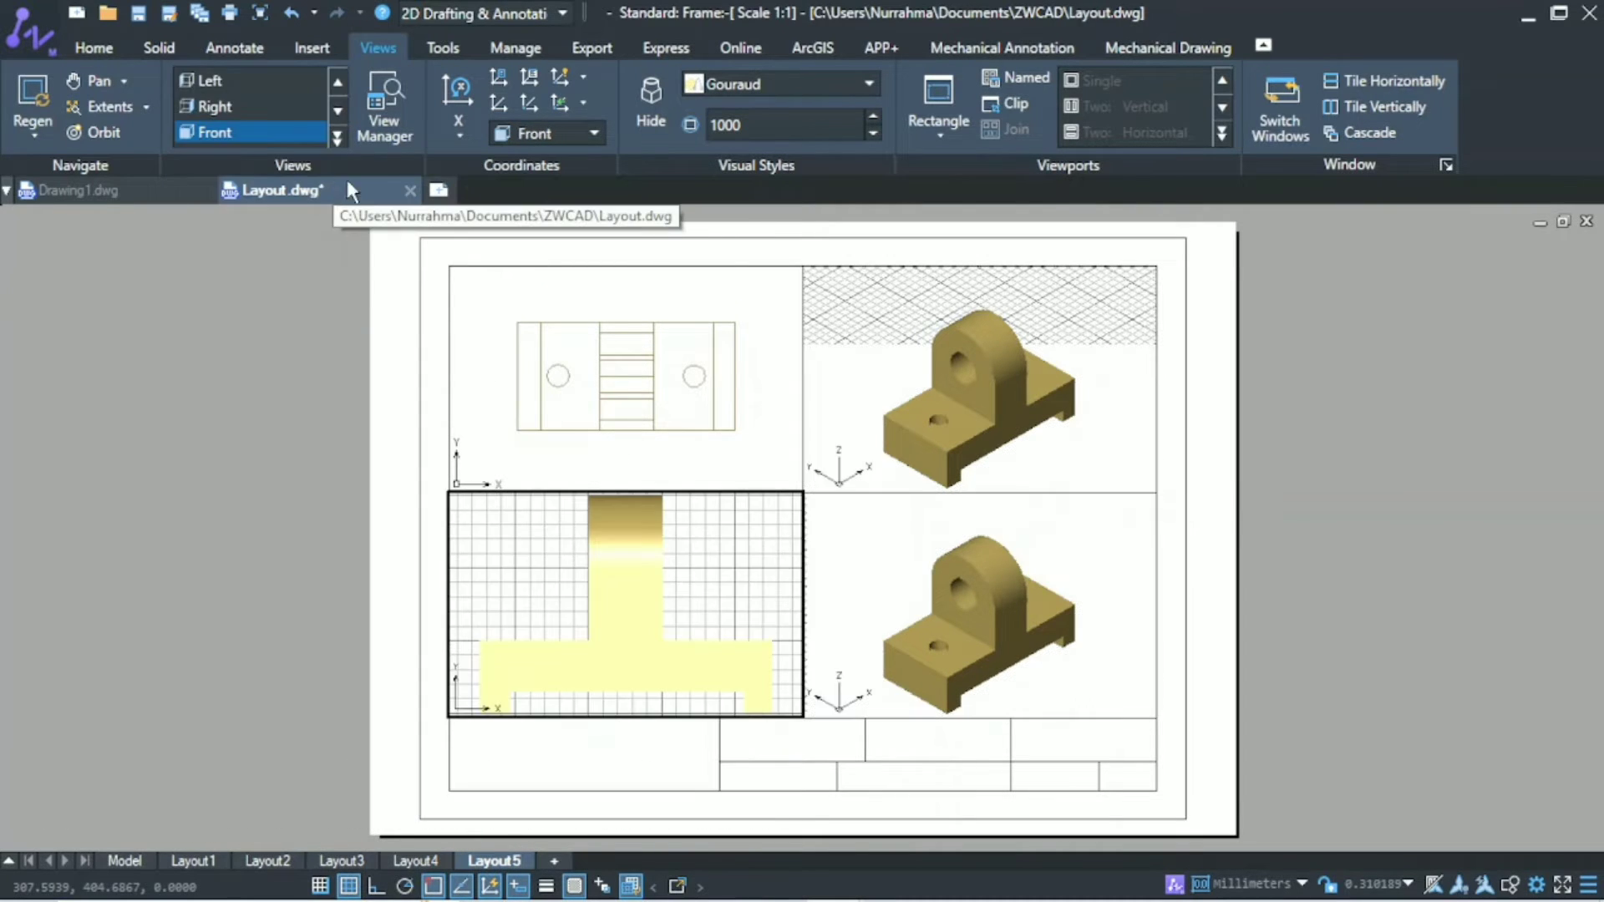
Show the Front viewport in 2D wireframe without its grid, with the model fitted and centred inside the viewport.
left_click(728, 85)
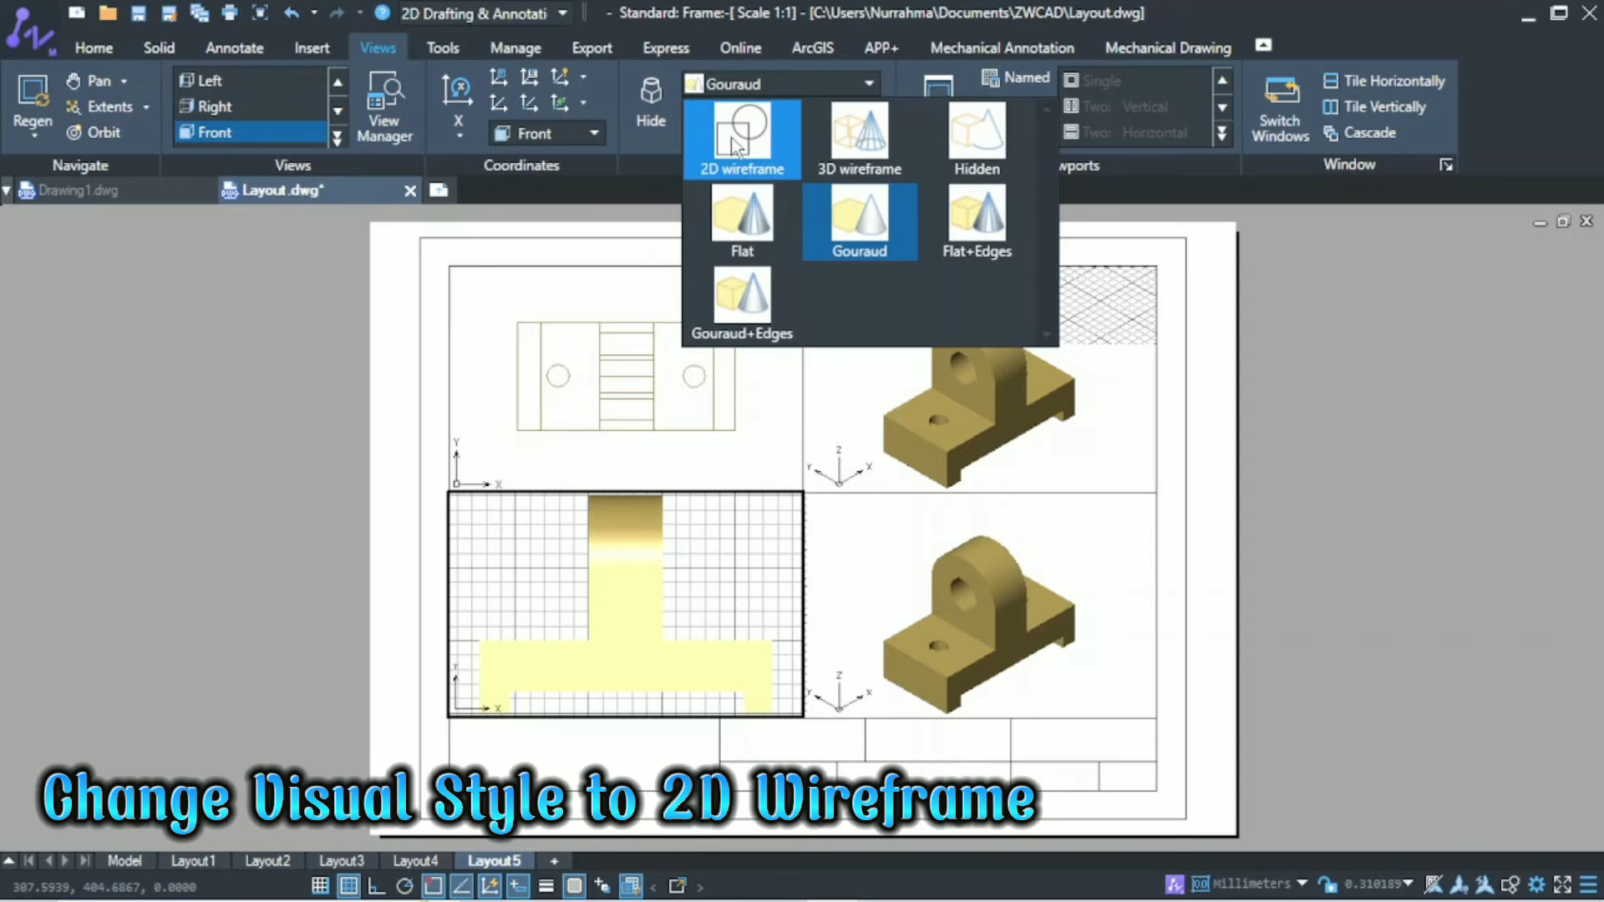
left_click(777, 142)
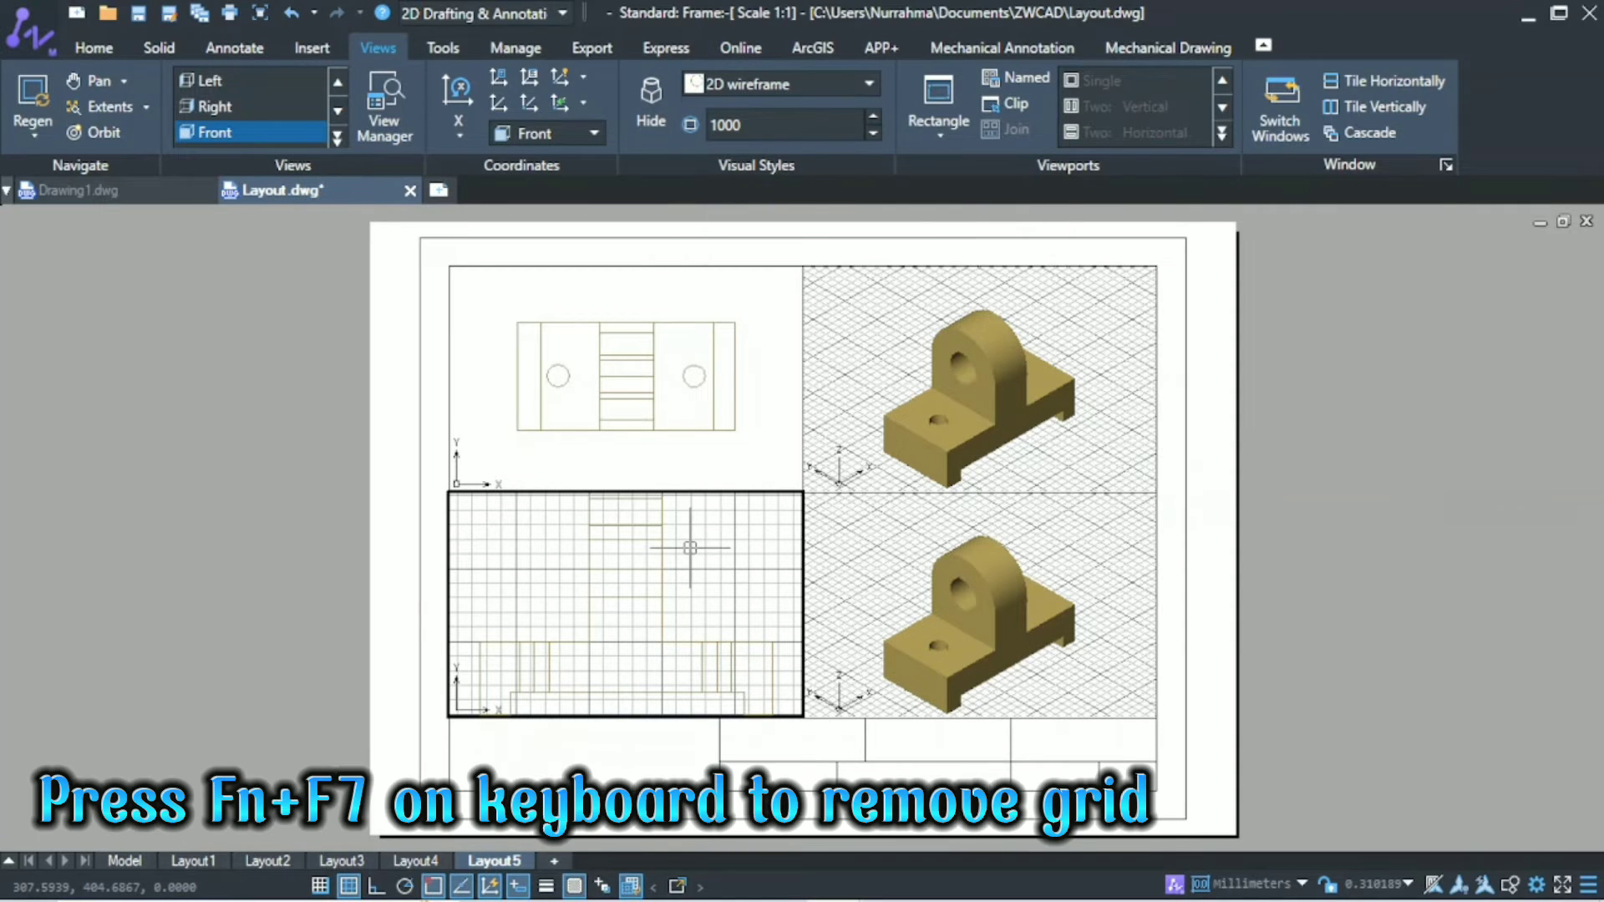
key("F7")
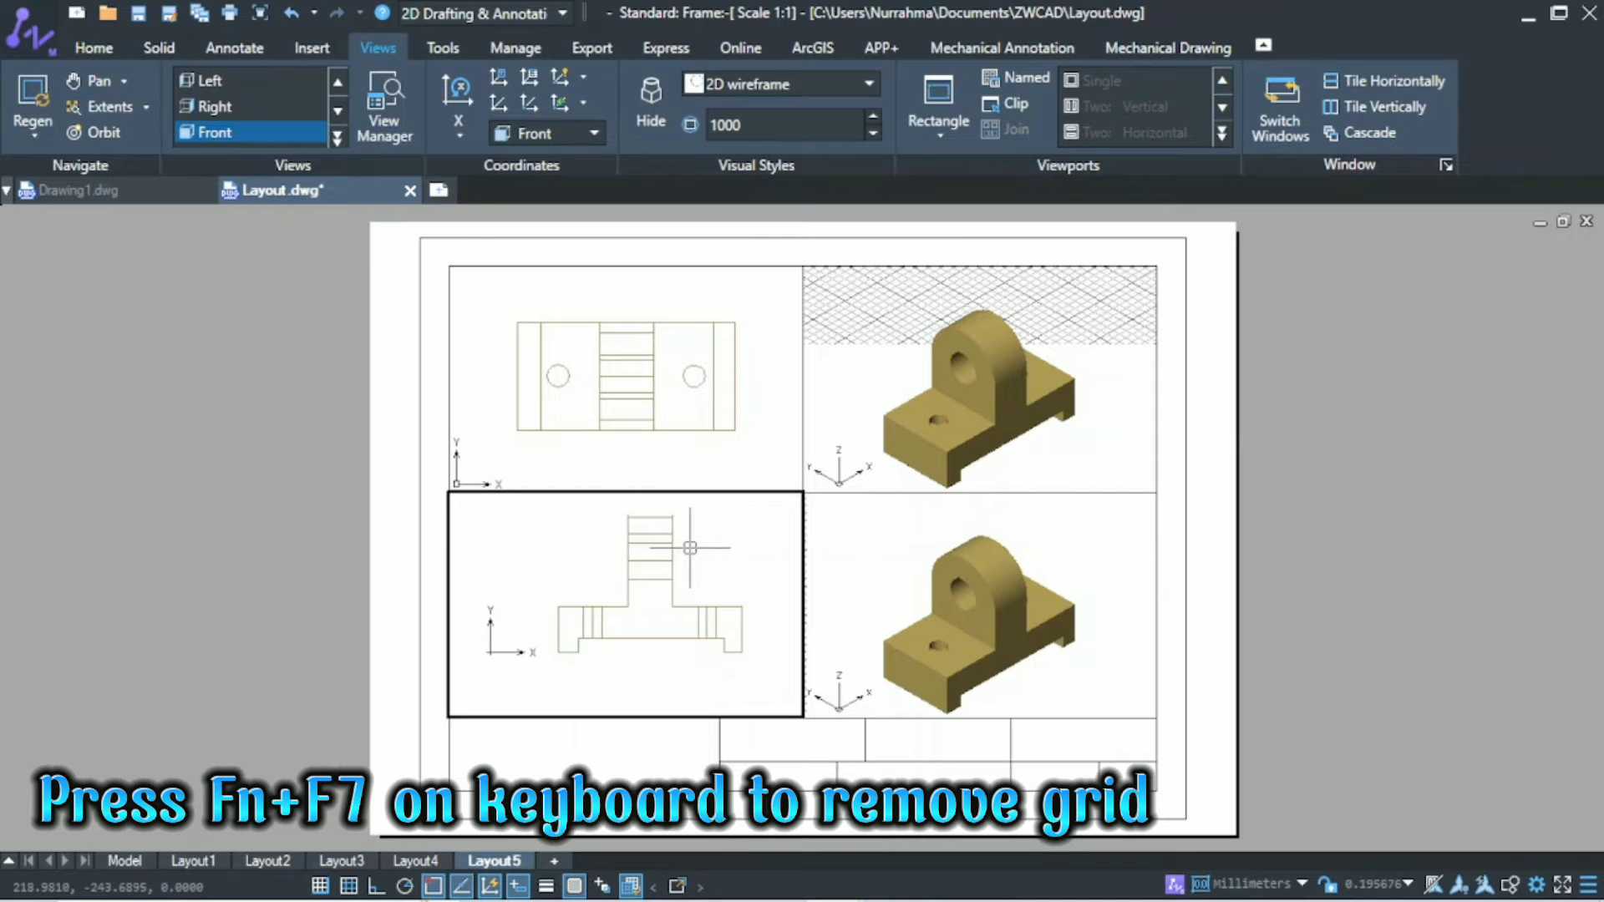
scroll(668, 568, "down", 2)
middle_click_drag(665, 569, 667, 568)
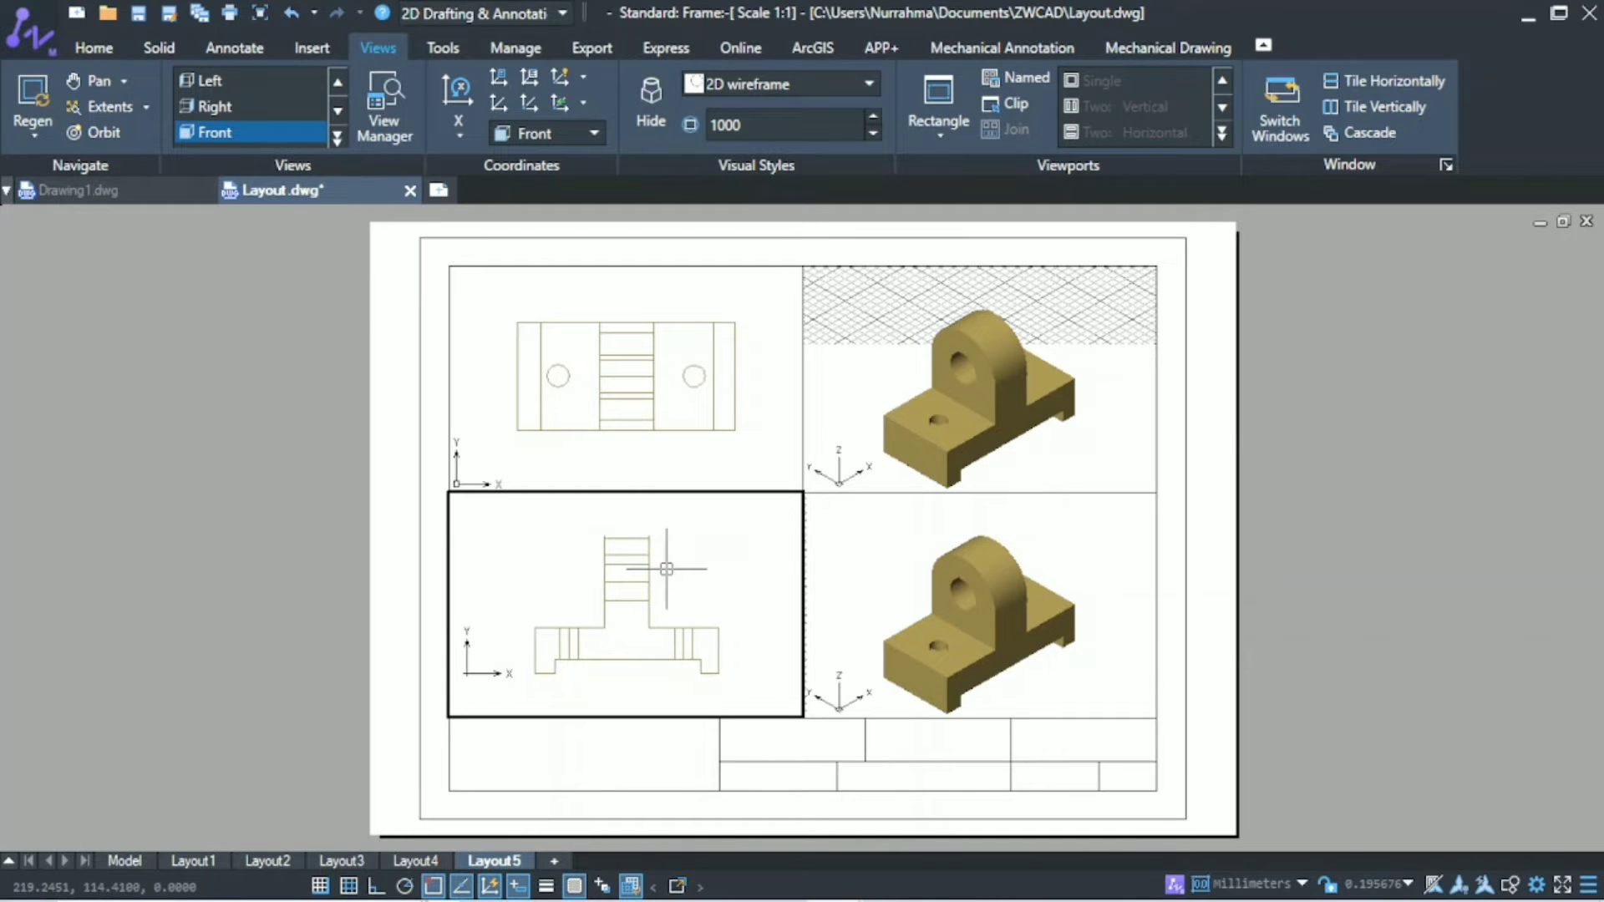
Activate the sheet's lower-right viewport and set its view to Right.
left_click(852, 568)
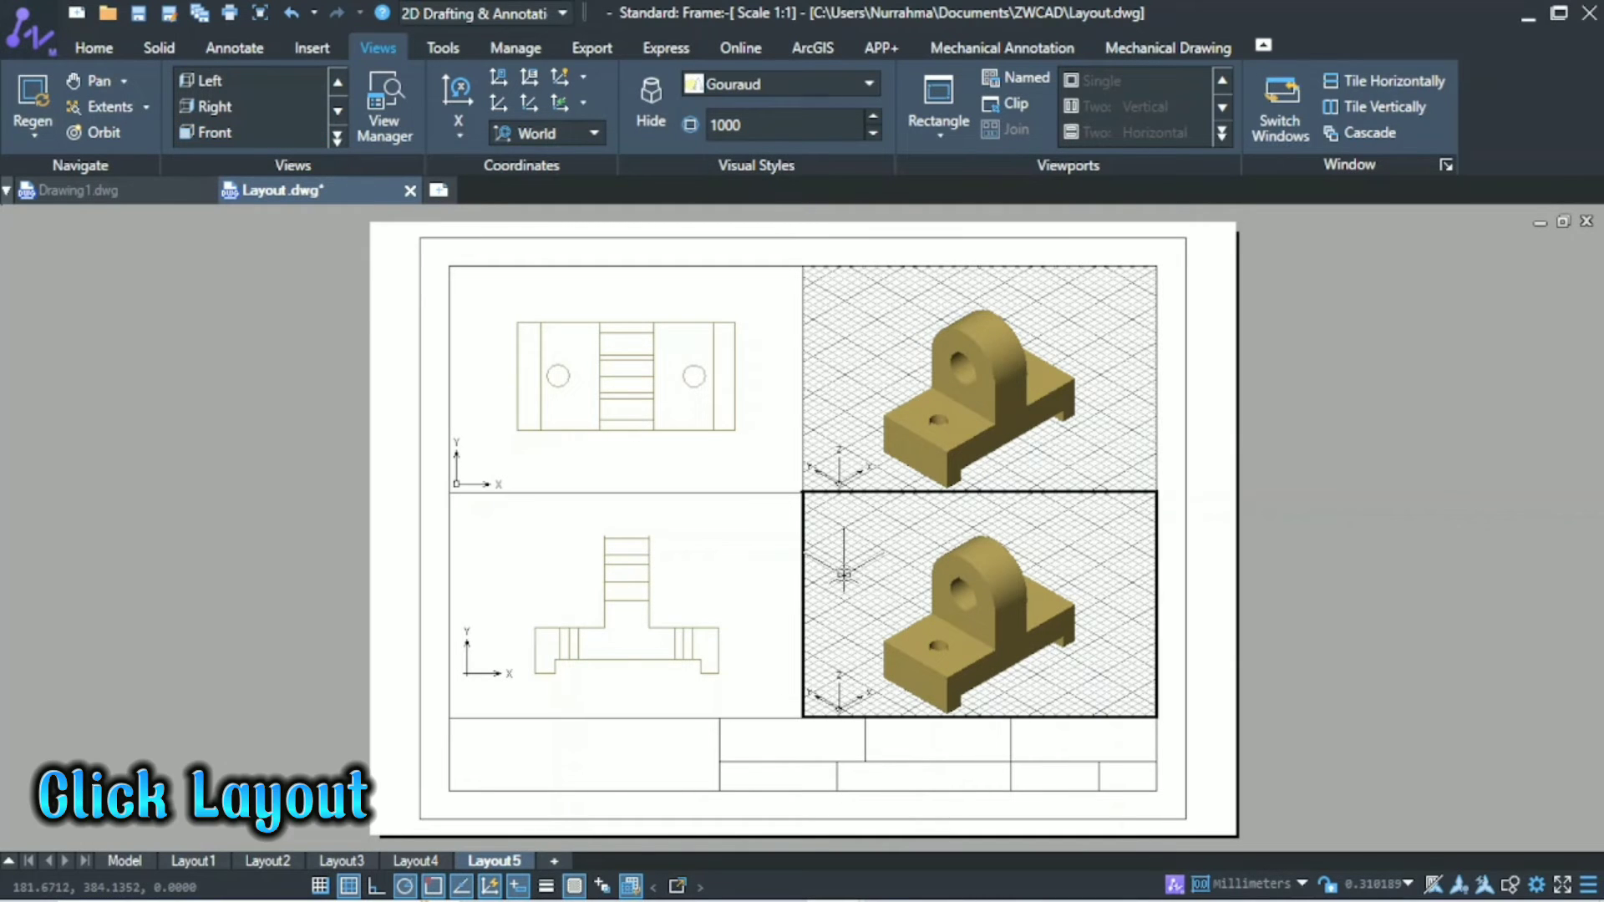
left_click(337, 137)
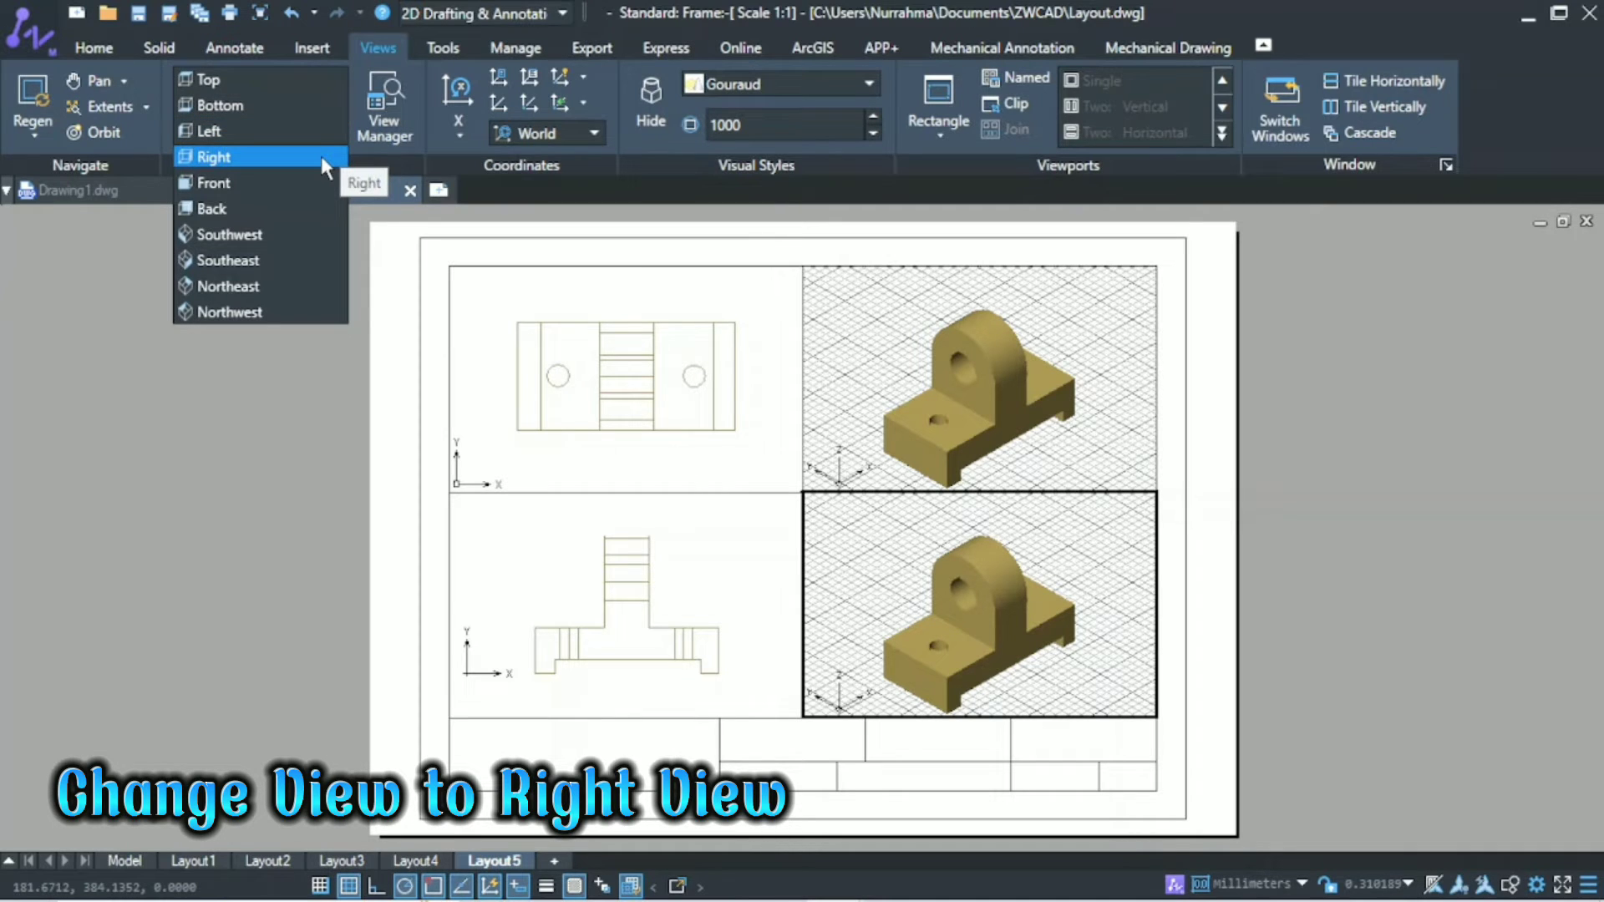
left_click(321, 157)
Show the Right viewport in 2D wireframe without its grid, with the whole model fitted inside the viewport.
left_click(754, 86)
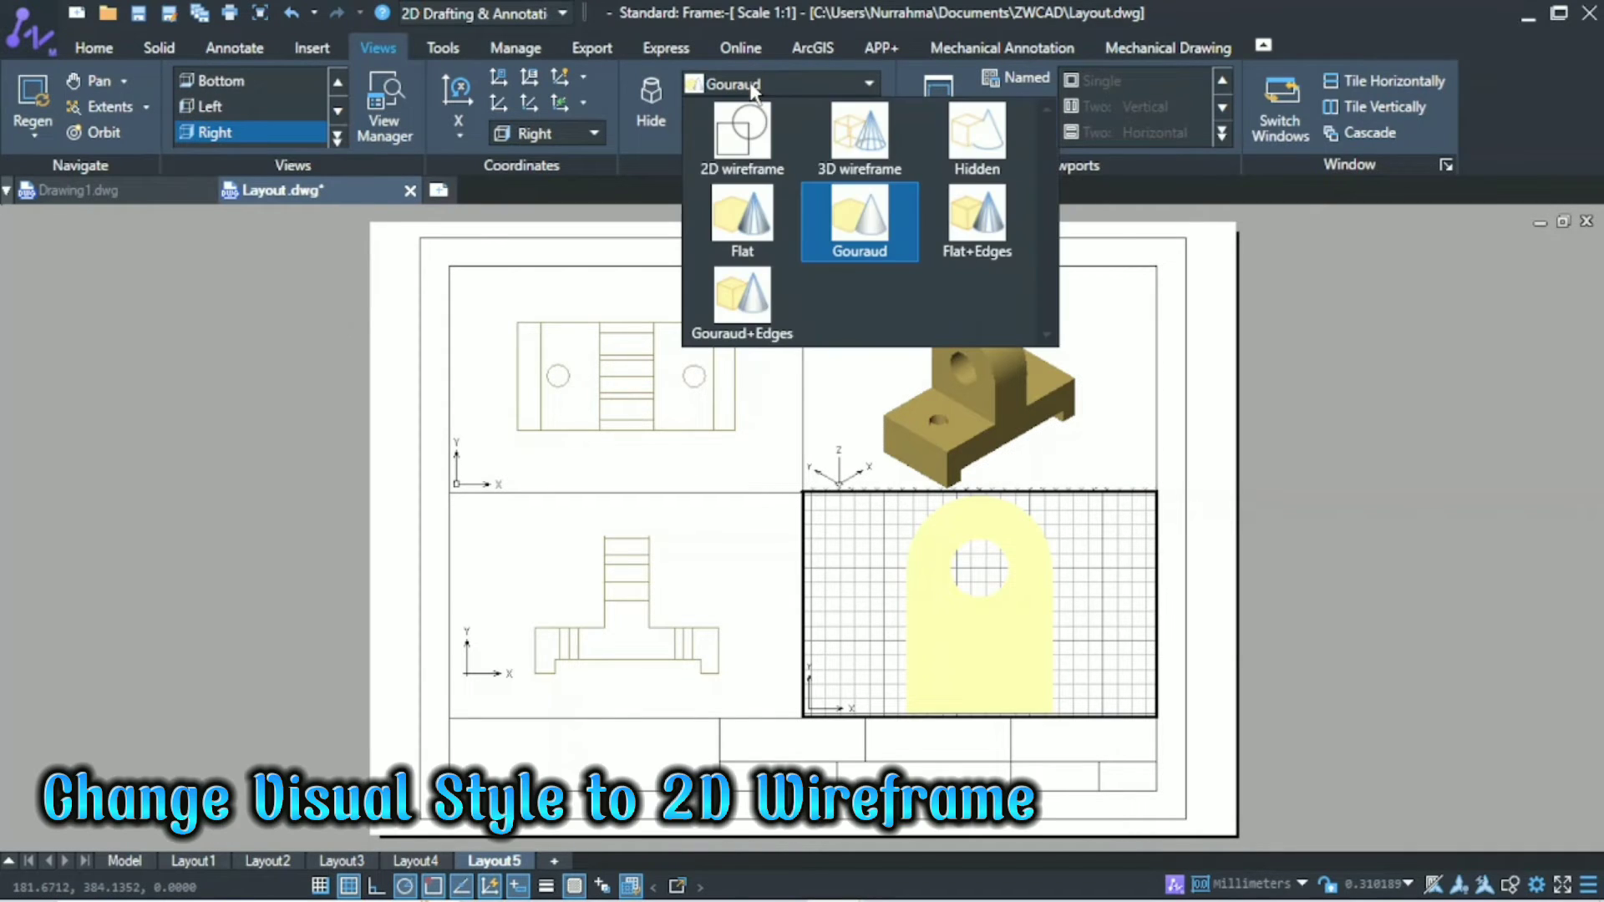
left_click(783, 137)
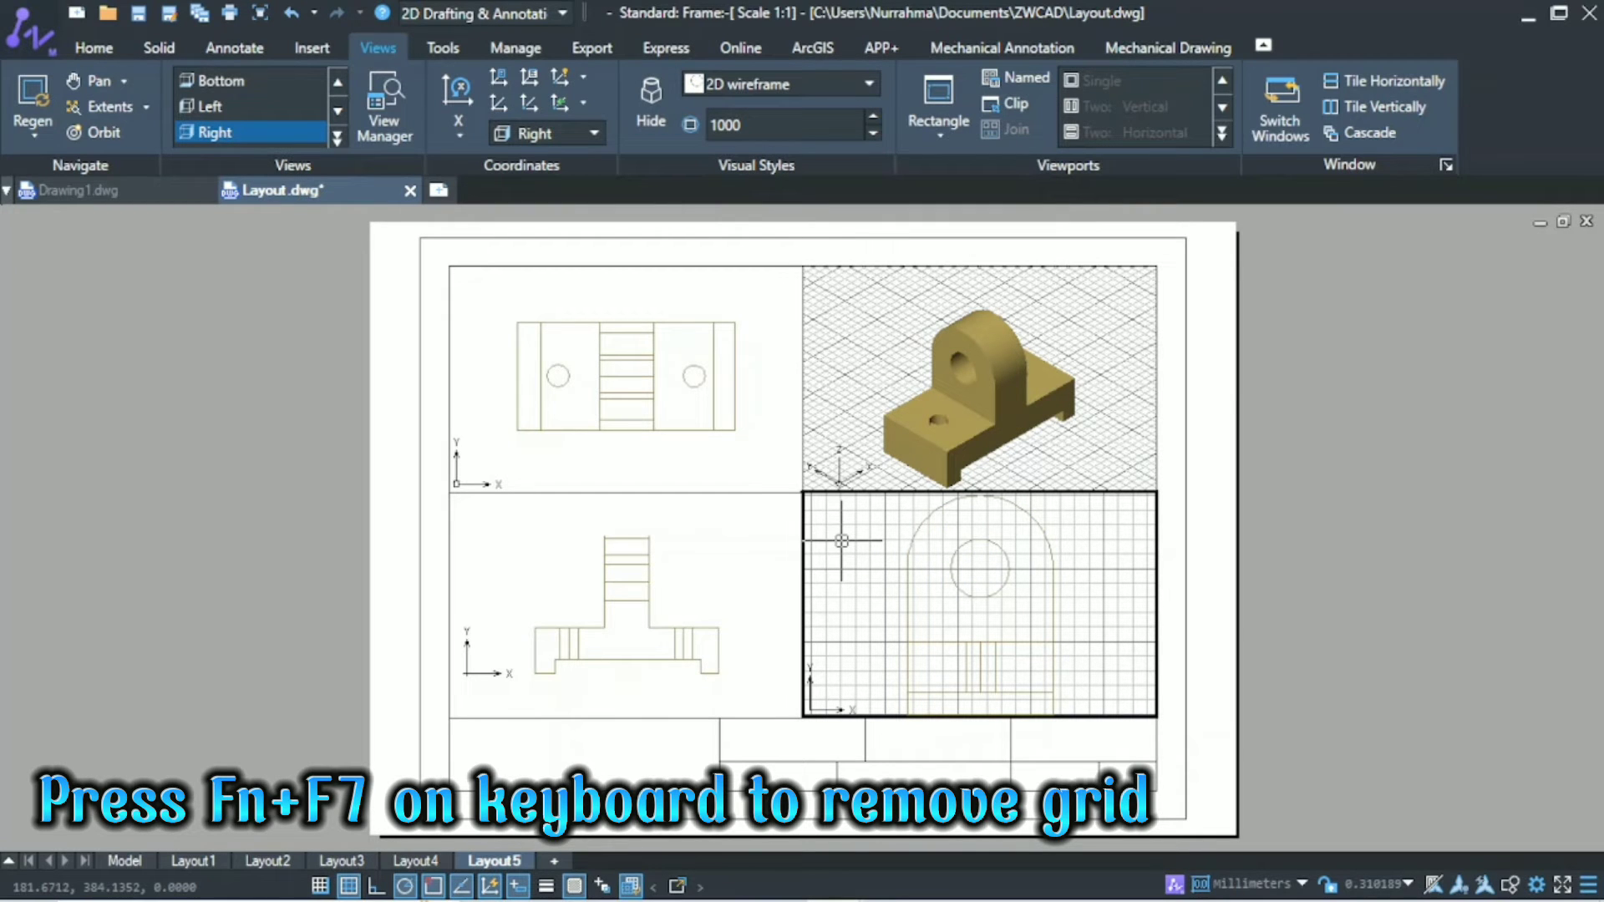
key("F7")
scroll(891, 568, "down", 2)
Set the sheet's upper-right viewport to the Southeast view and return to paper space.
left_click(868, 388)
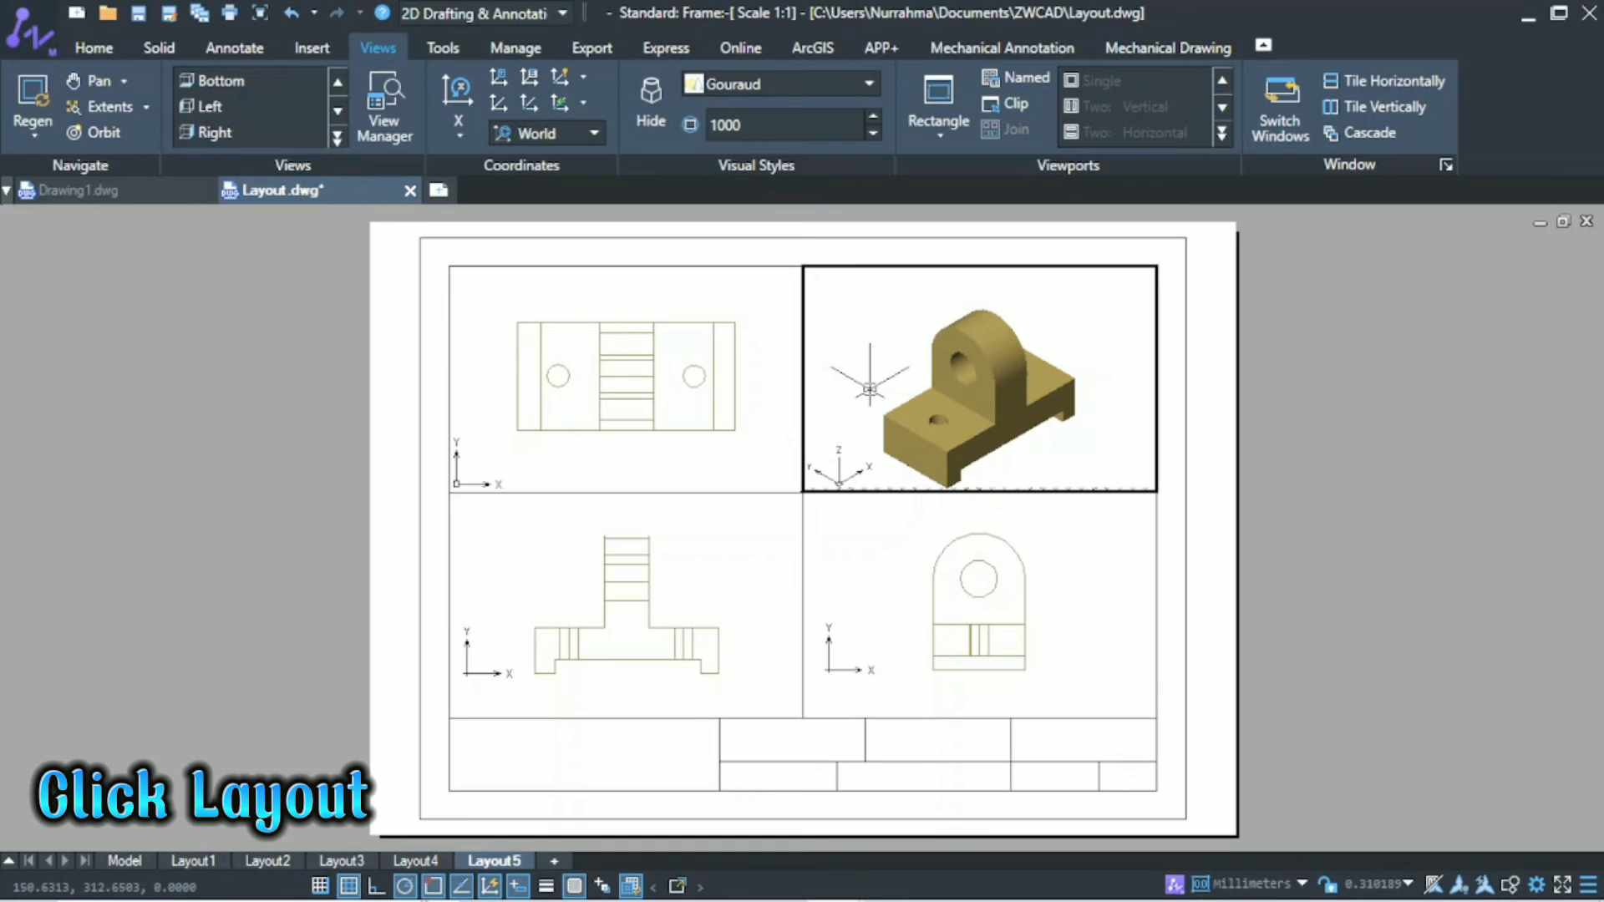
left_click(339, 127)
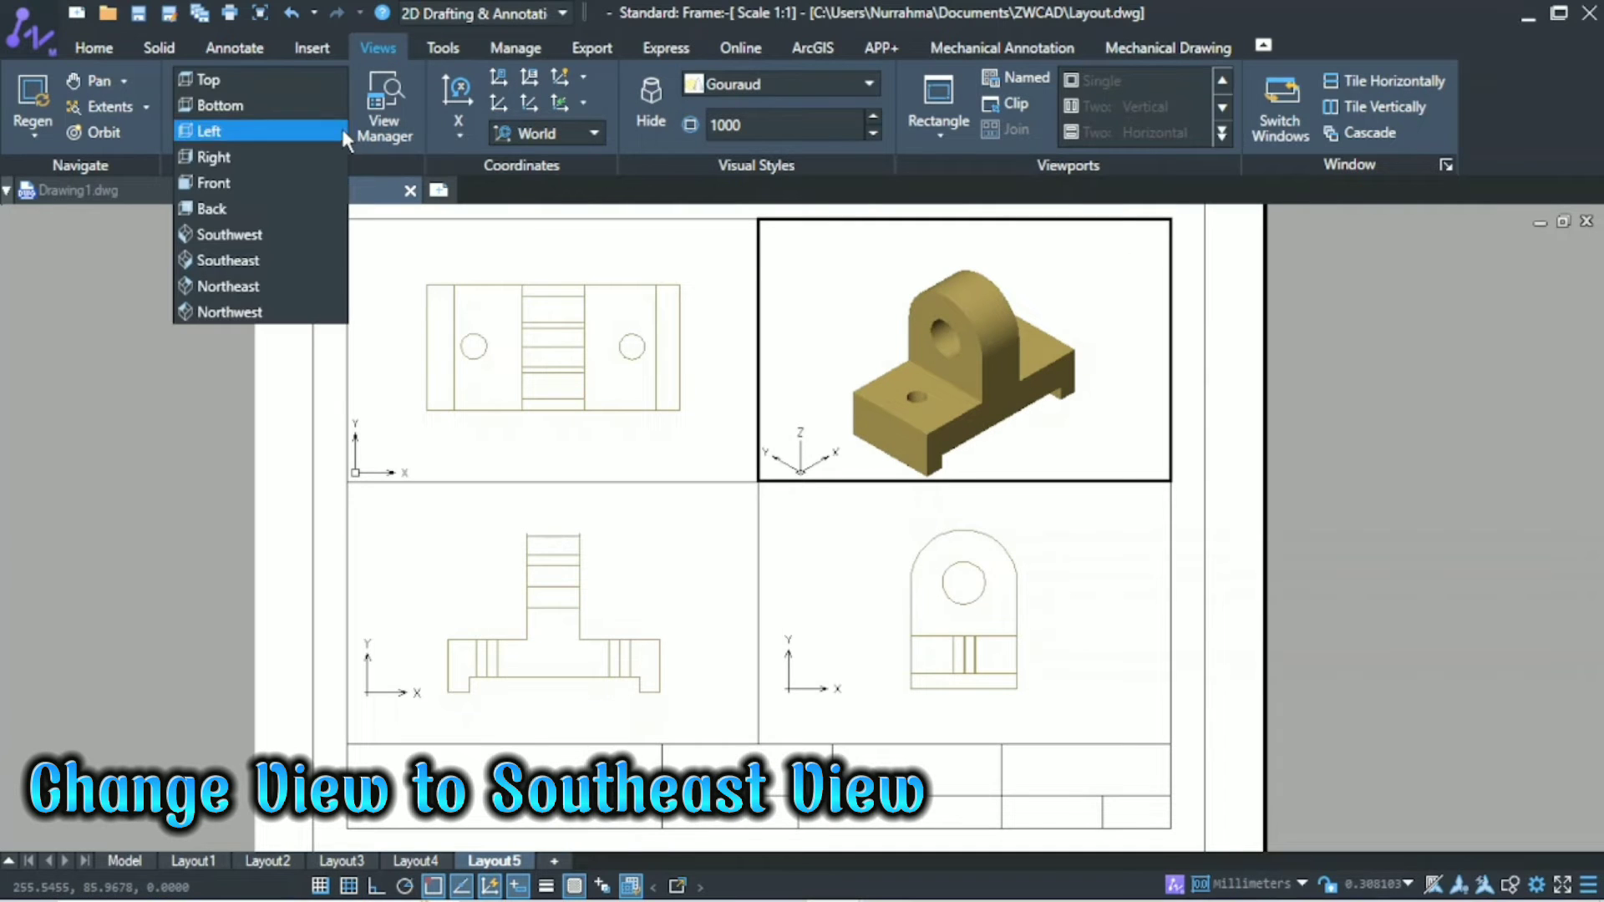
left_click(324, 263)
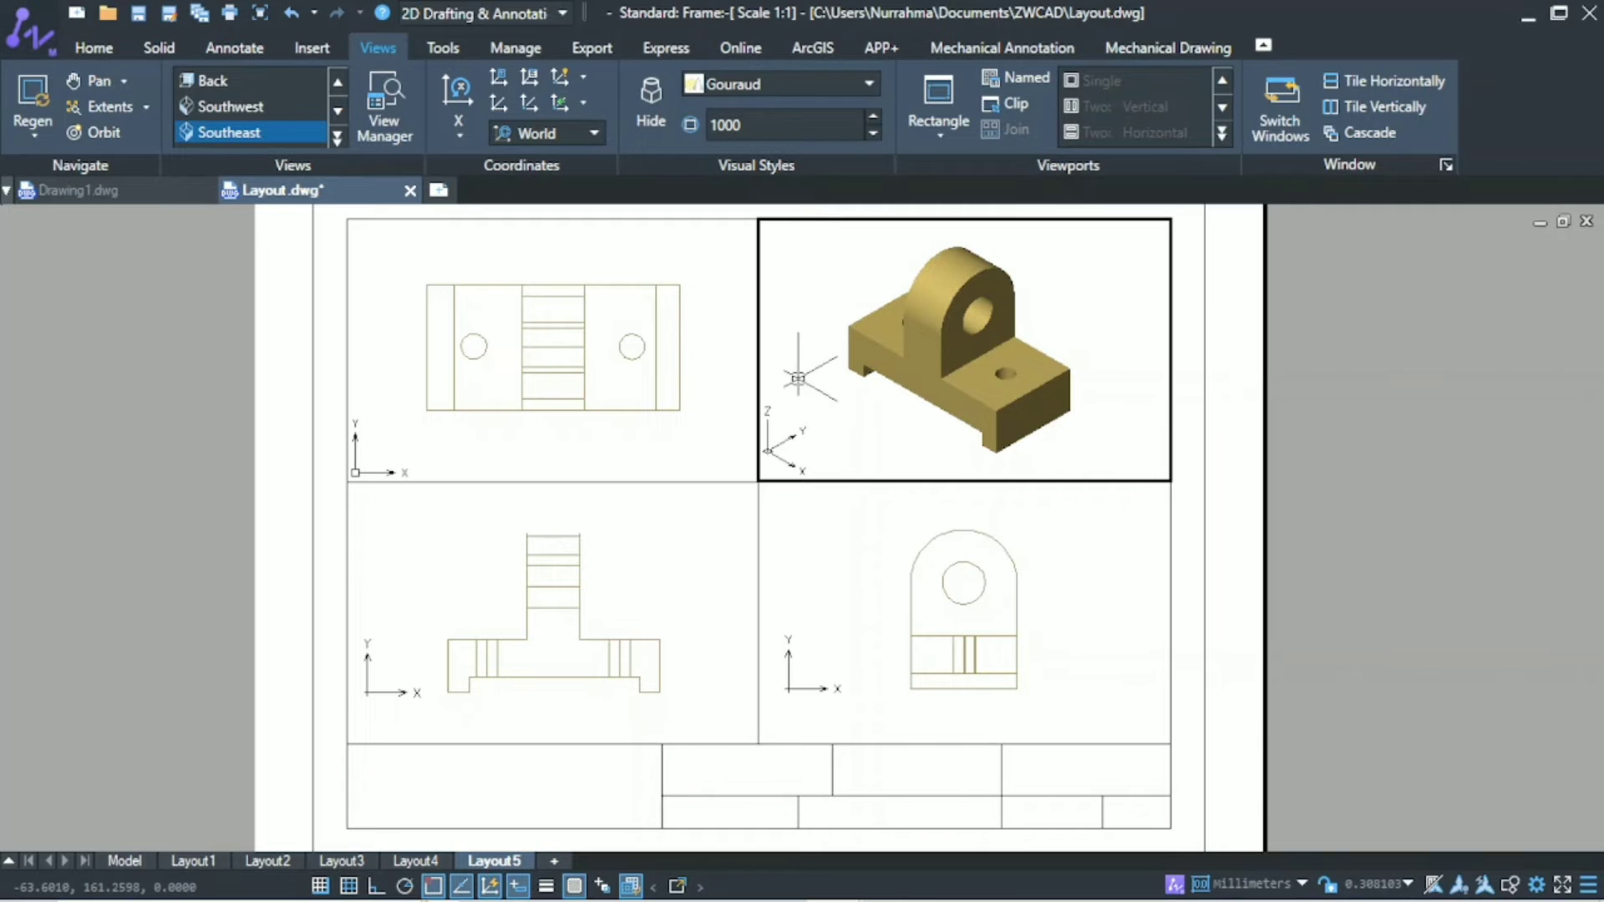
type("psa")
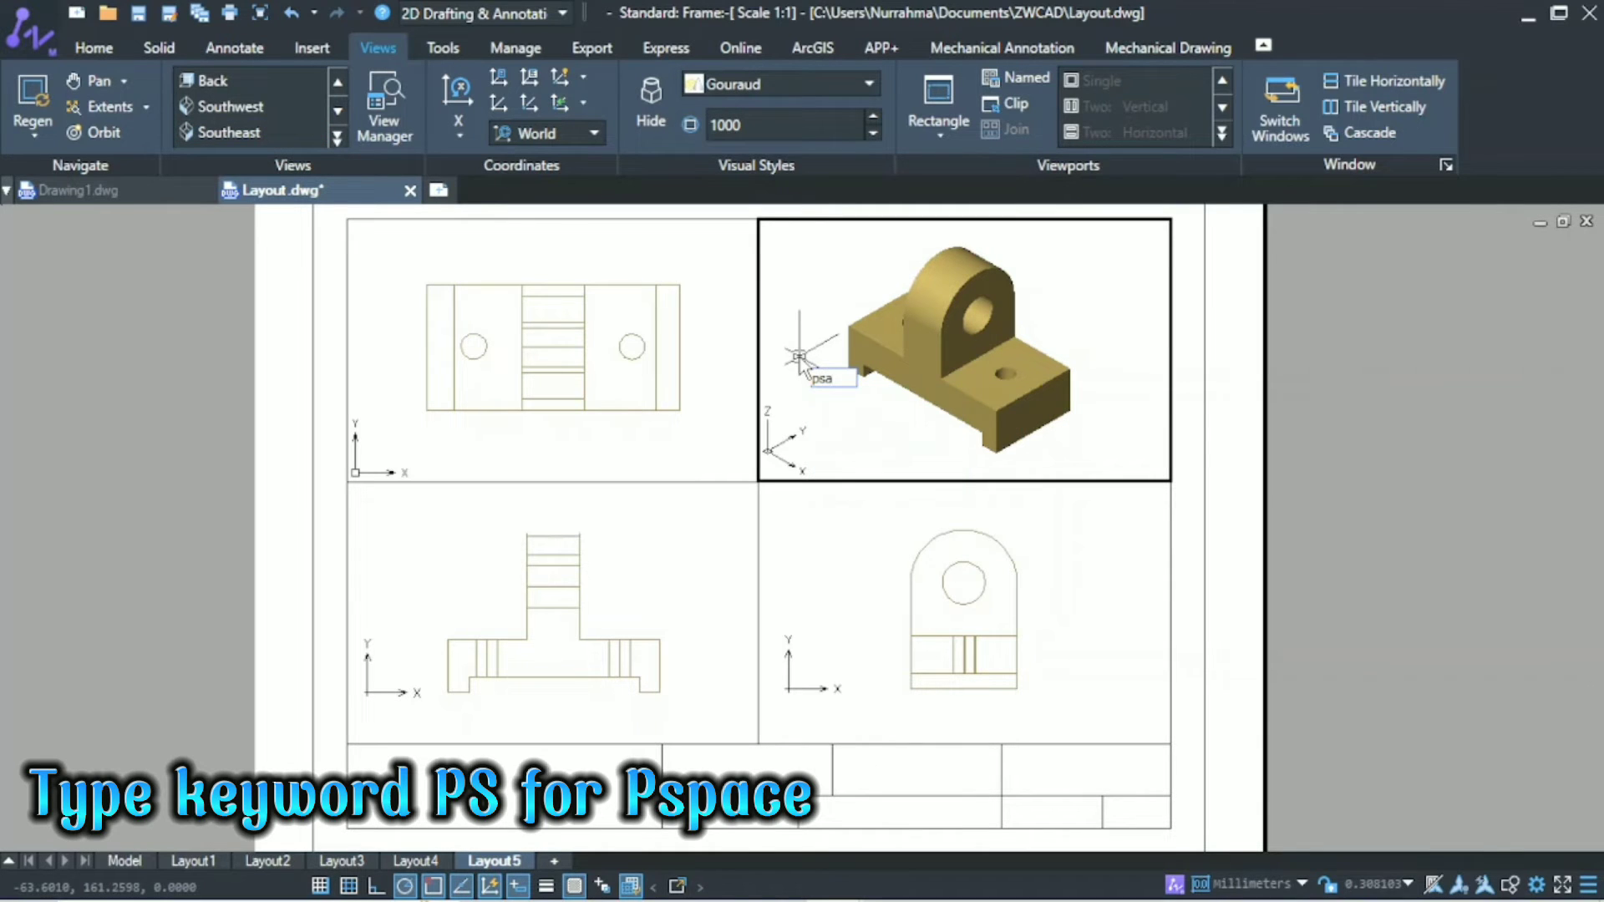
key("BackSpace")
key("Return")
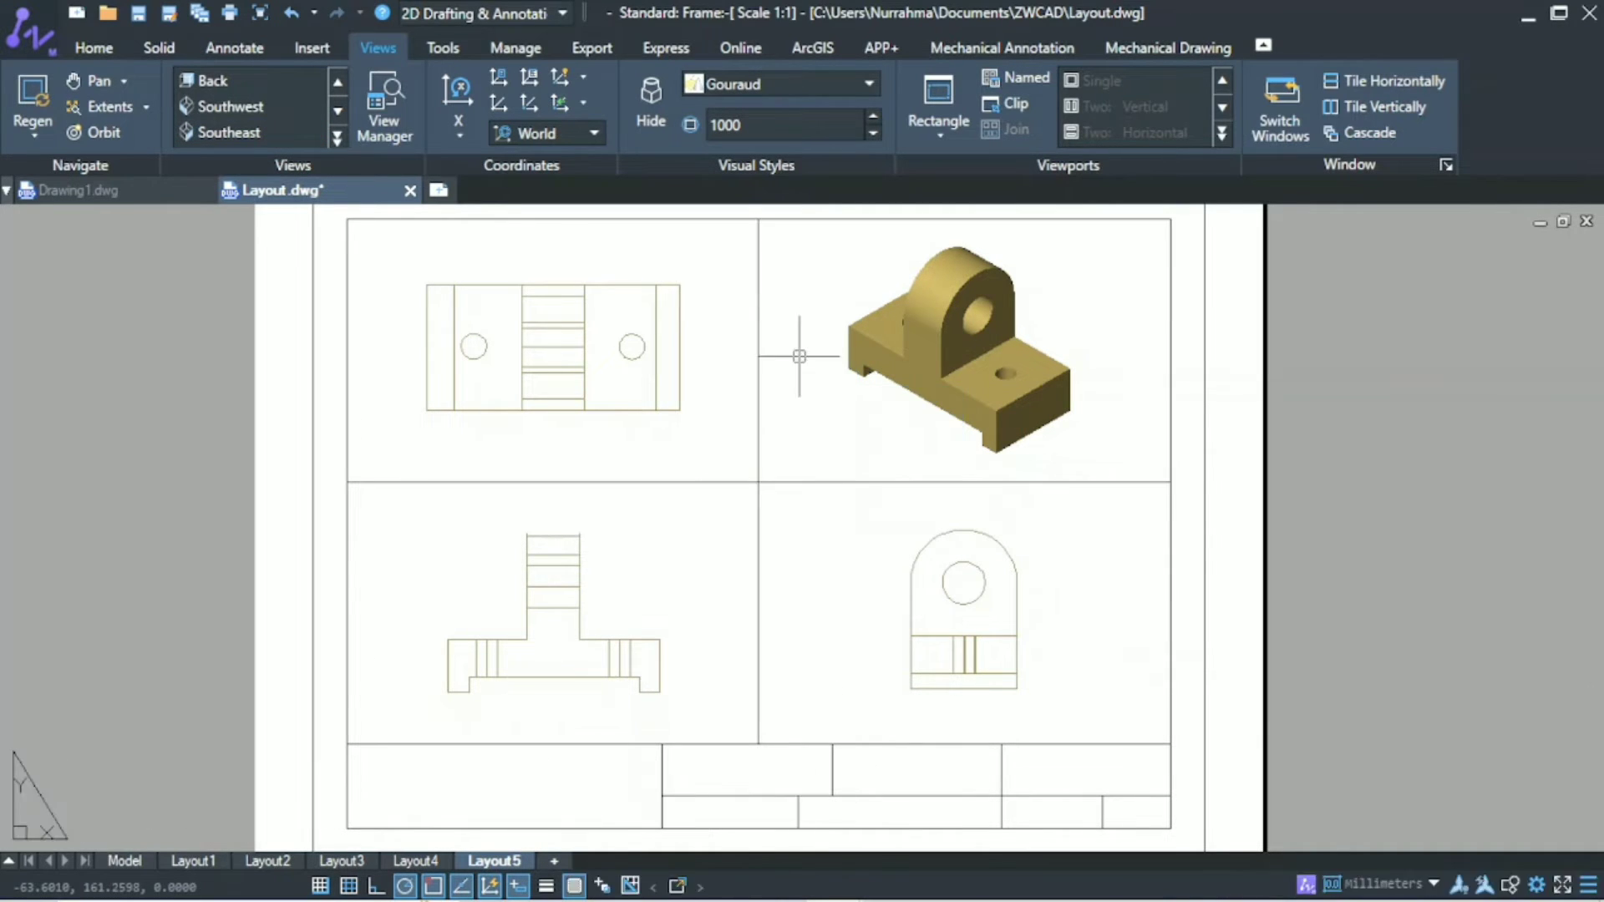
Create a new layer named Border Hide in the Layer Properties Manager.
left_click(92, 49)
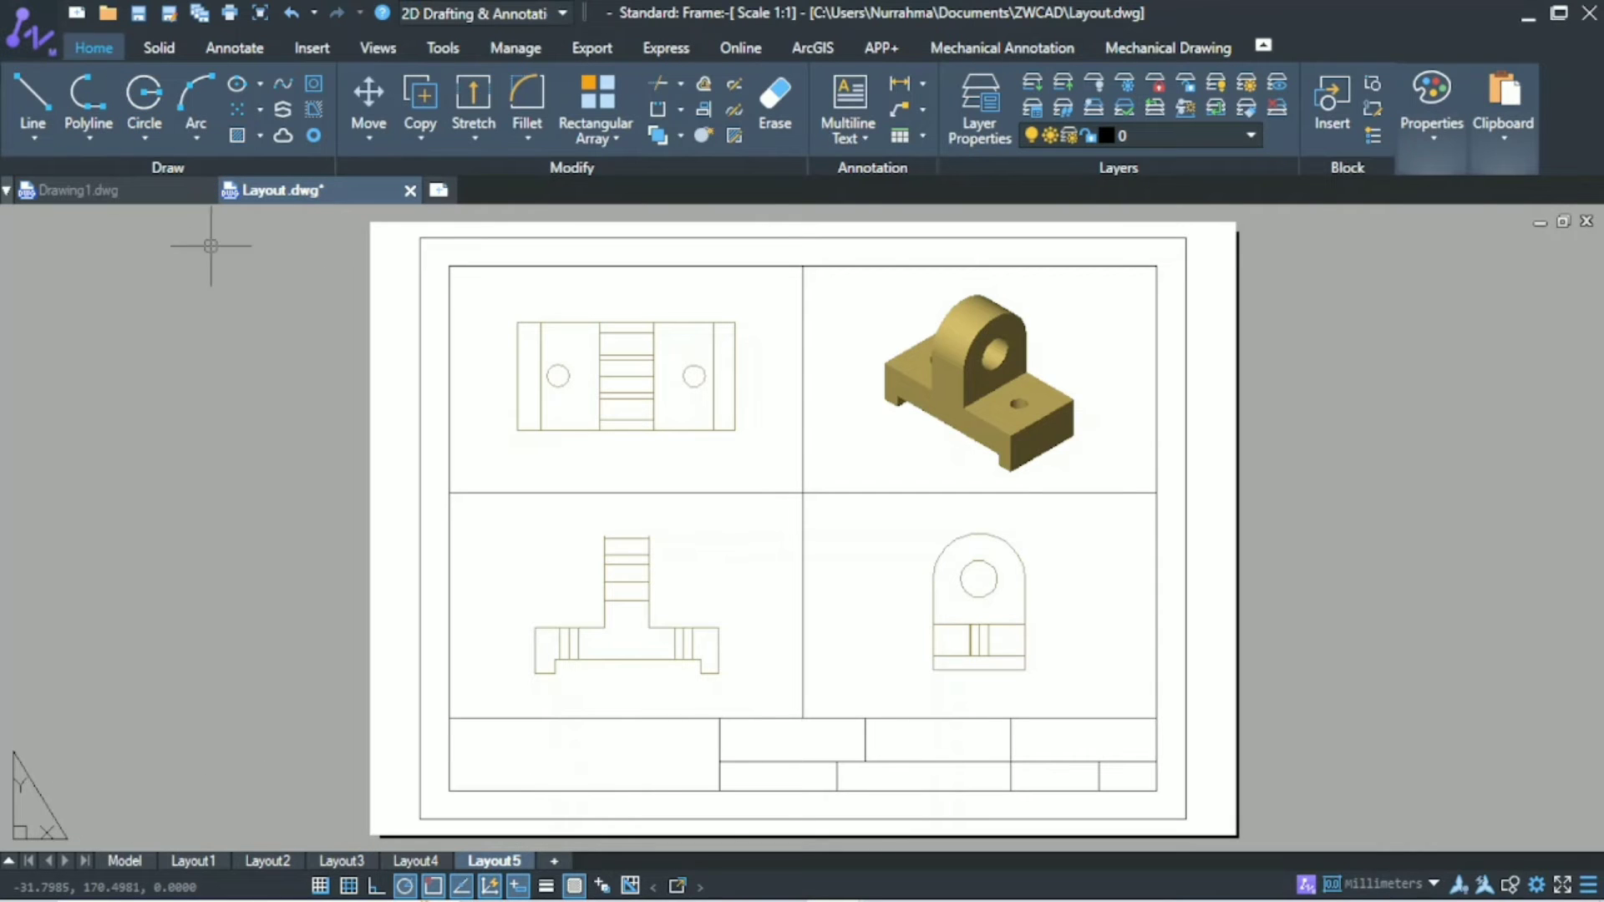
type("la")
key("Return")
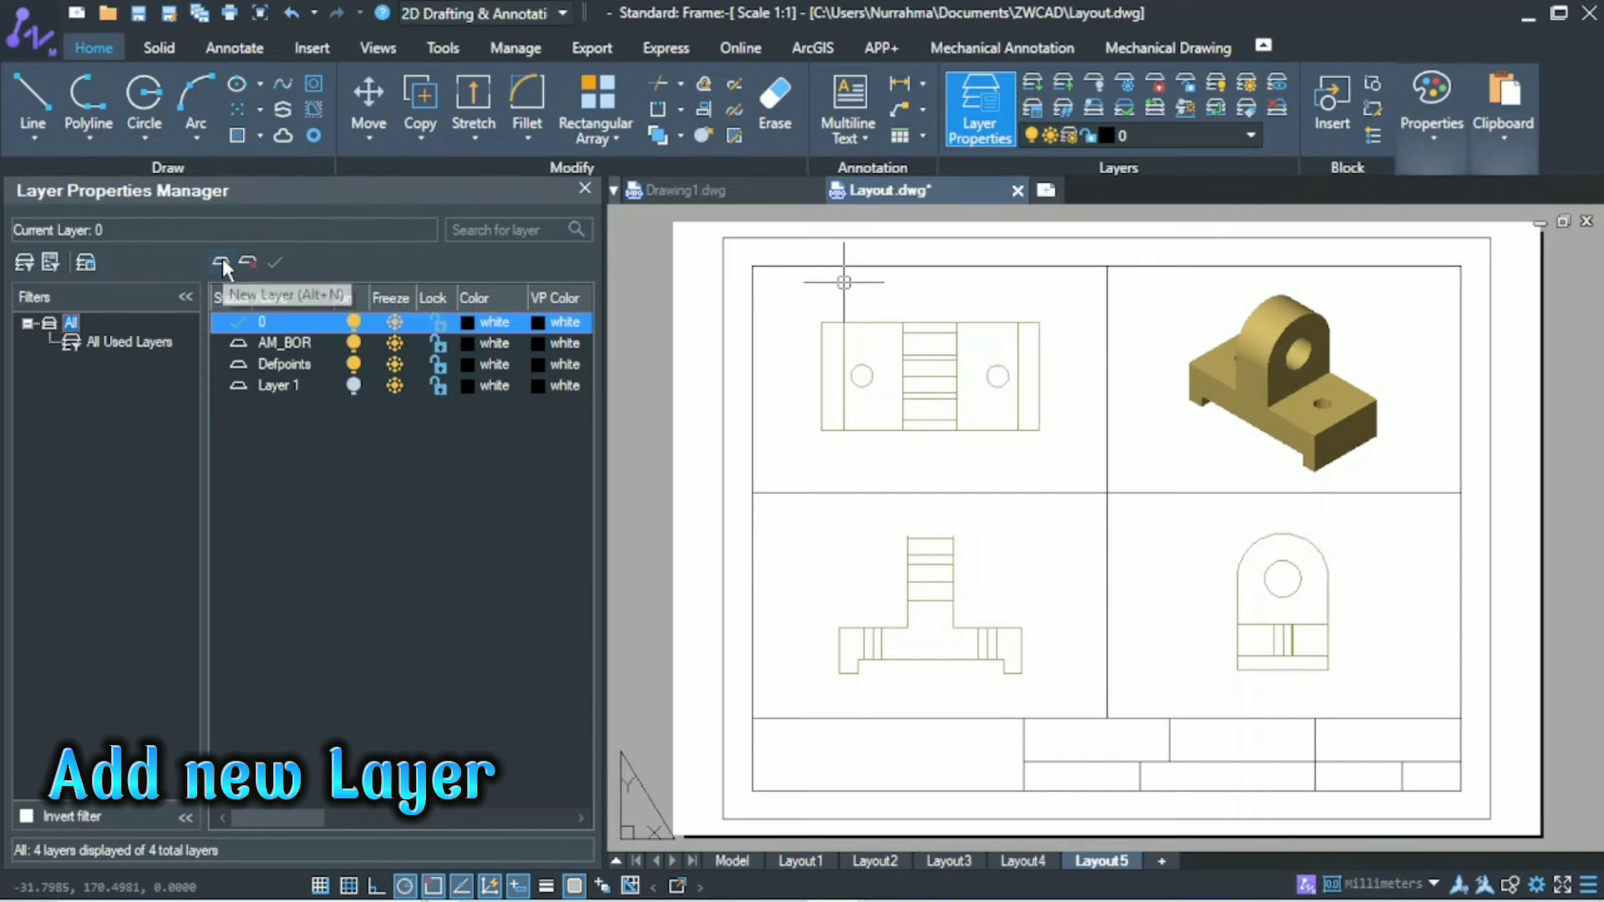
left_click(222, 261)
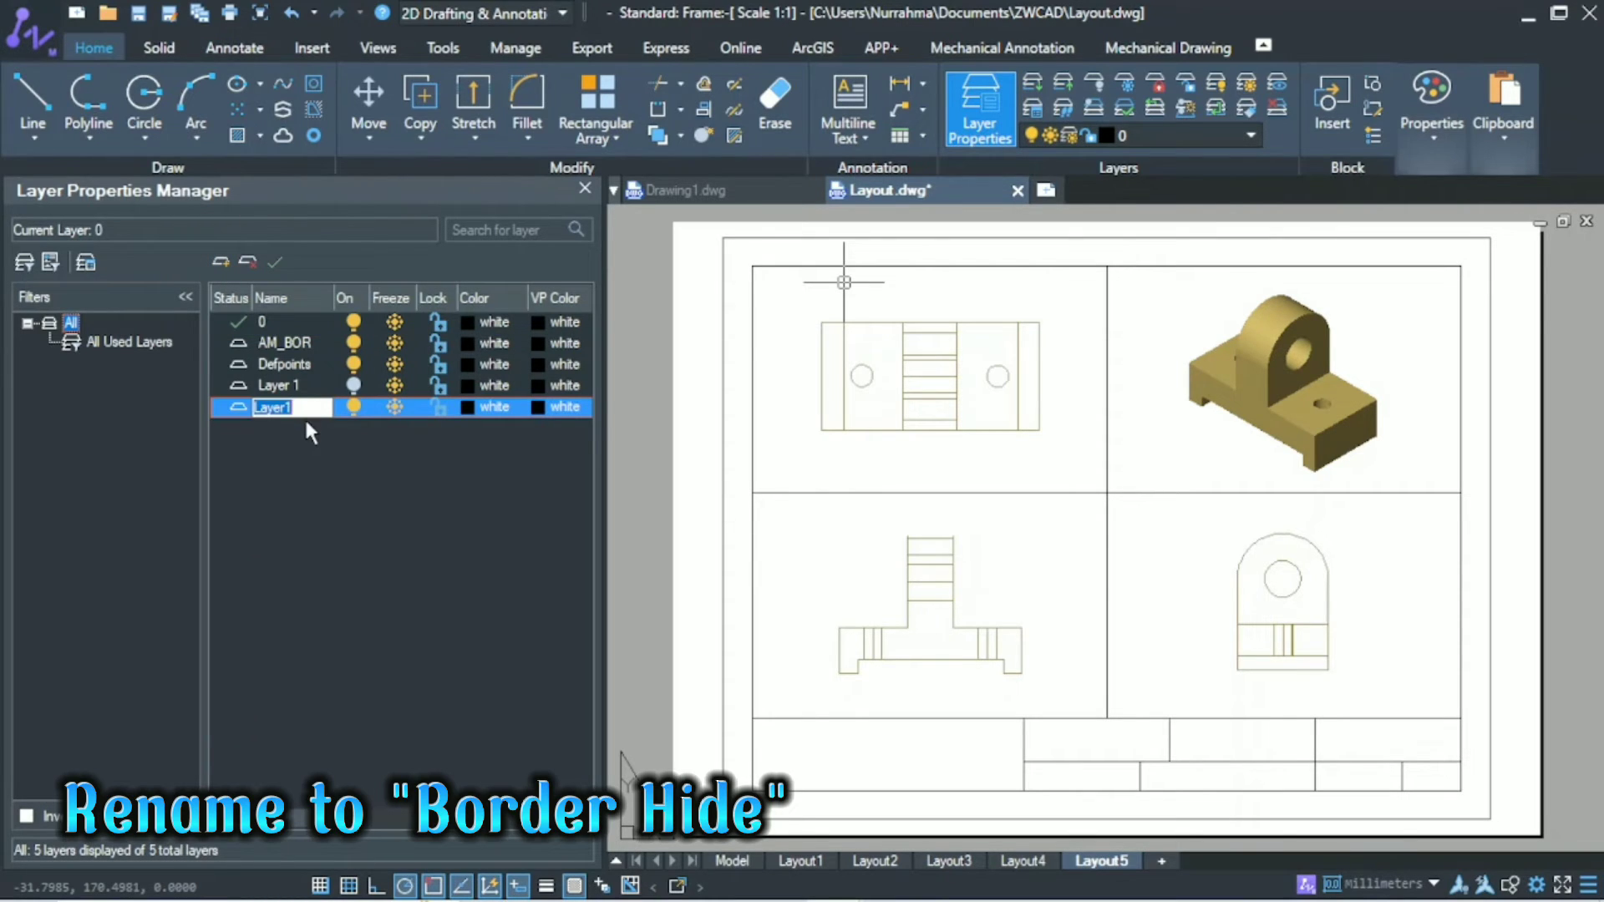
type("Border Hide")
key("Return")
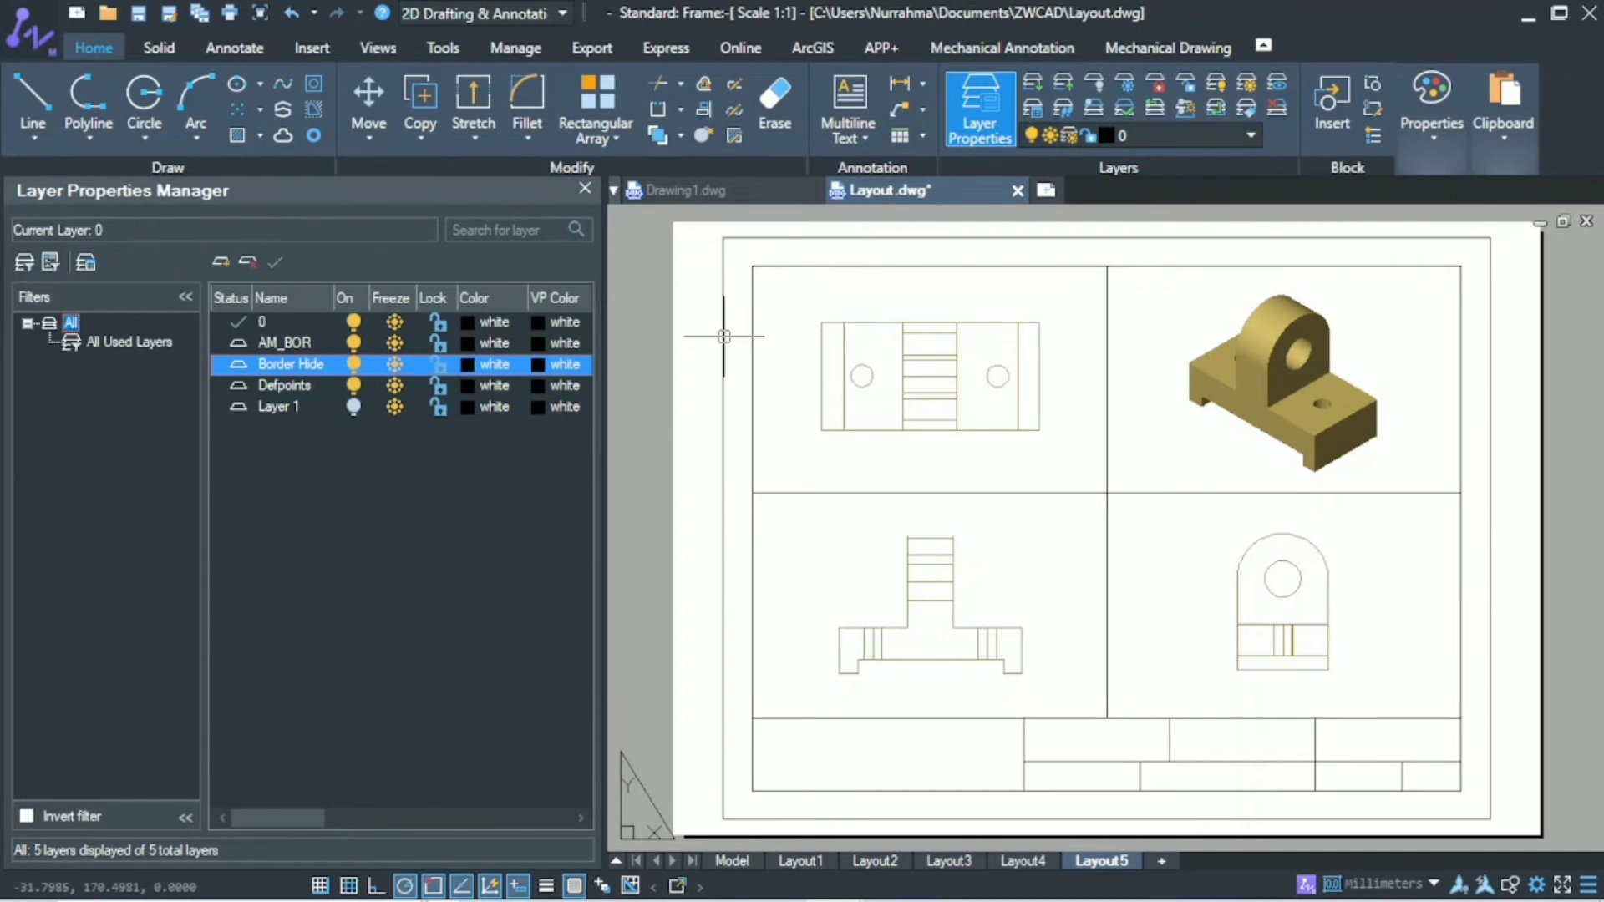
Select the borders of all four viewports and move them to the Border Hide layer.
left_click(922, 267)
left_click(1141, 266)
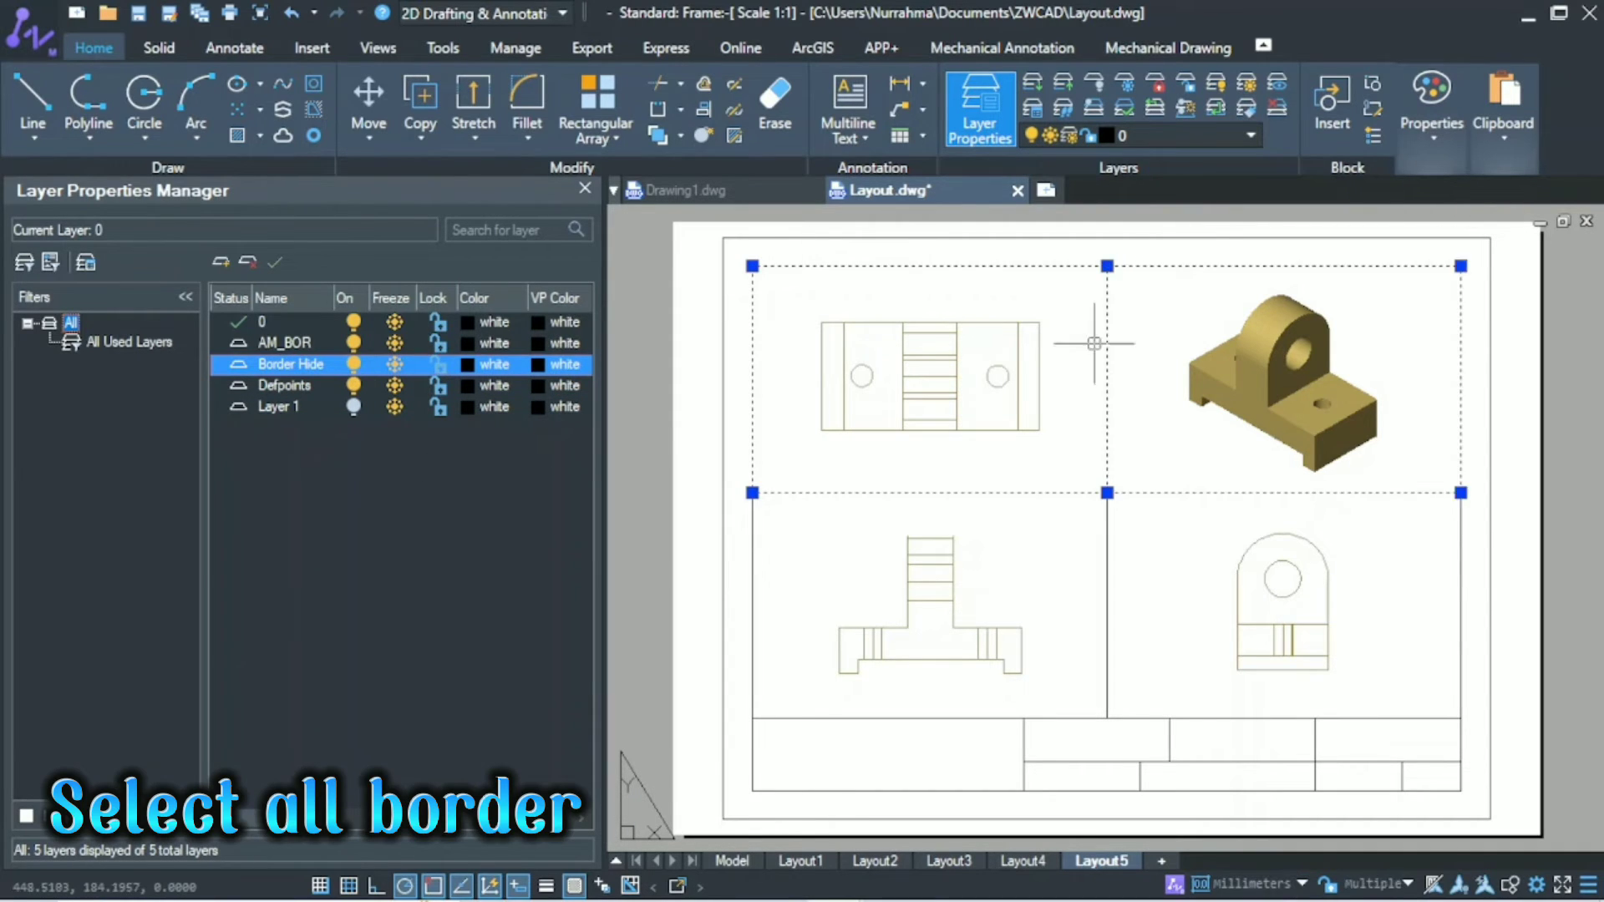
left_click(751, 551)
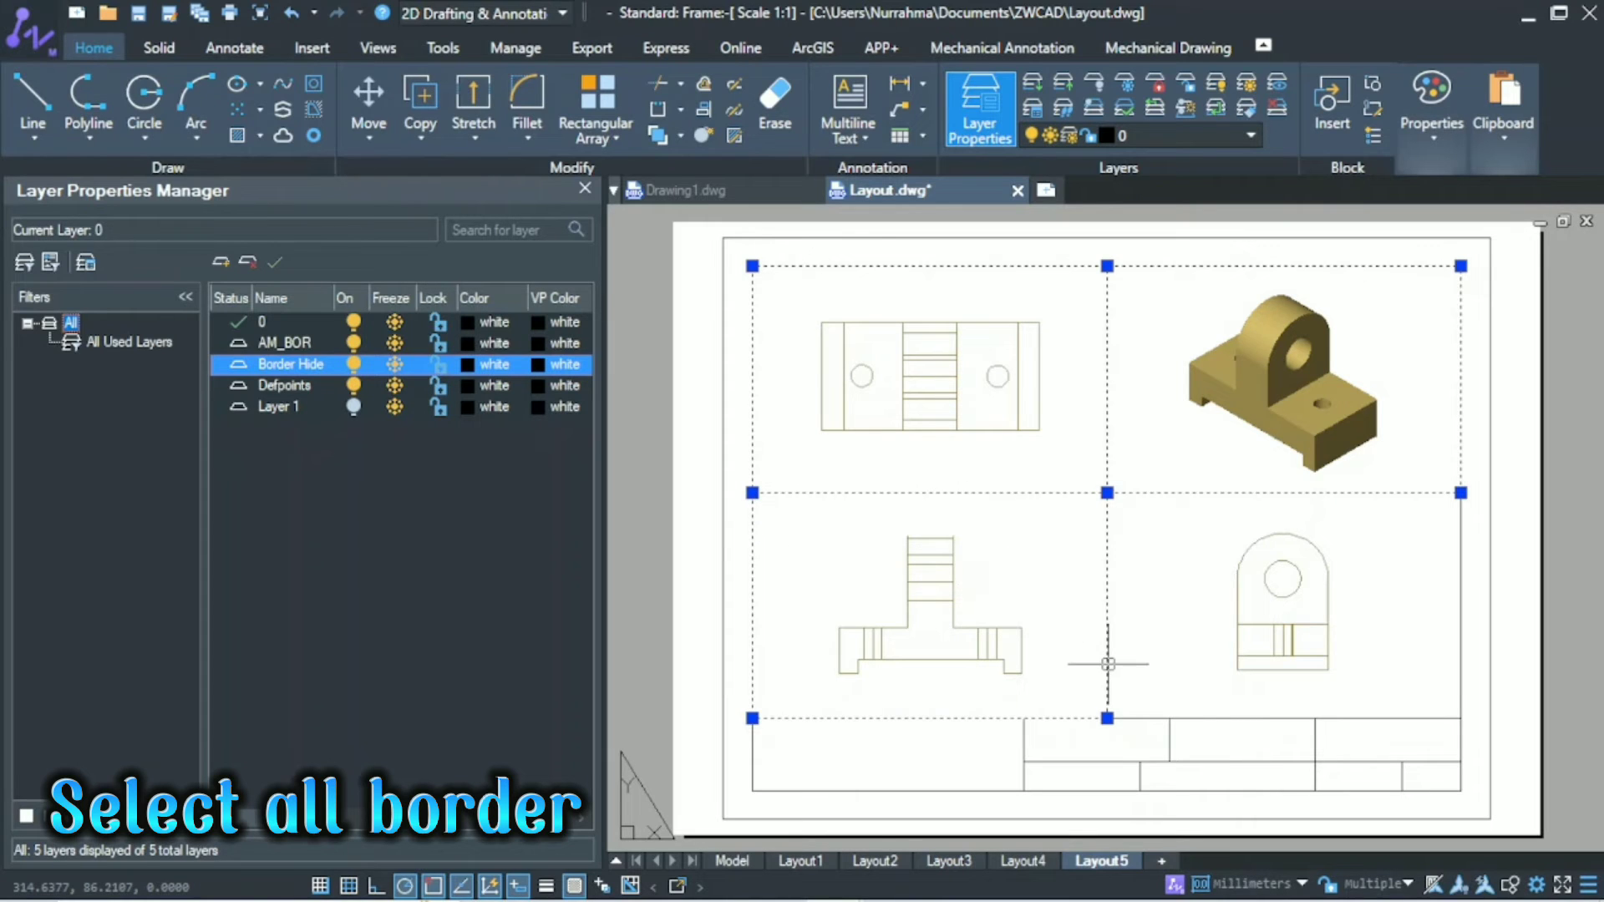
left_click(1205, 720)
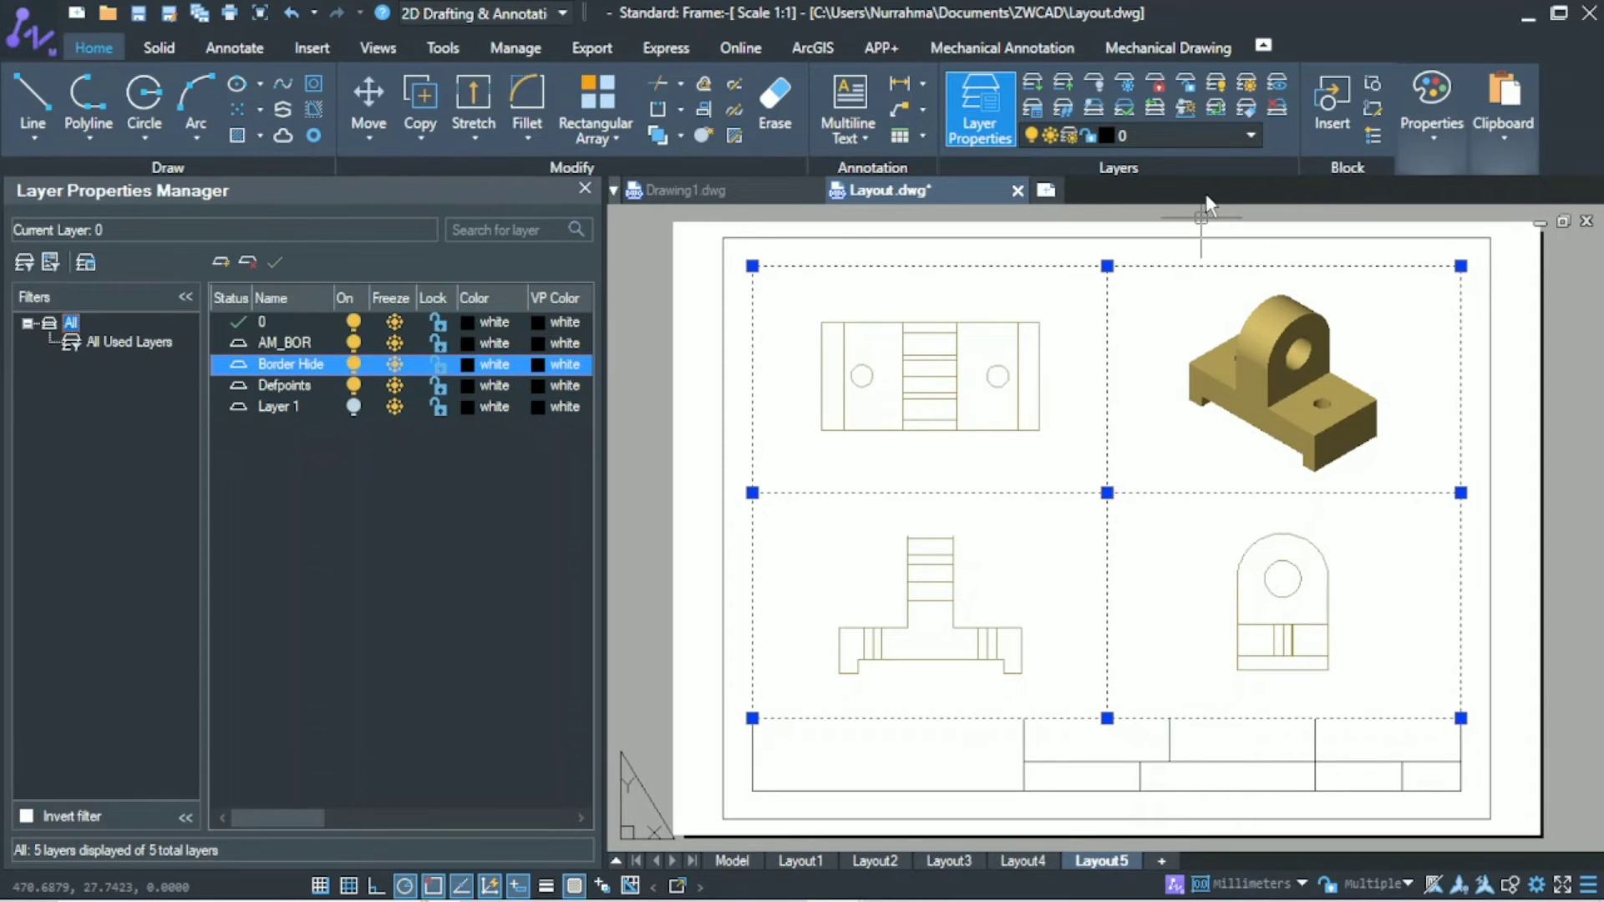
left_click(1216, 135)
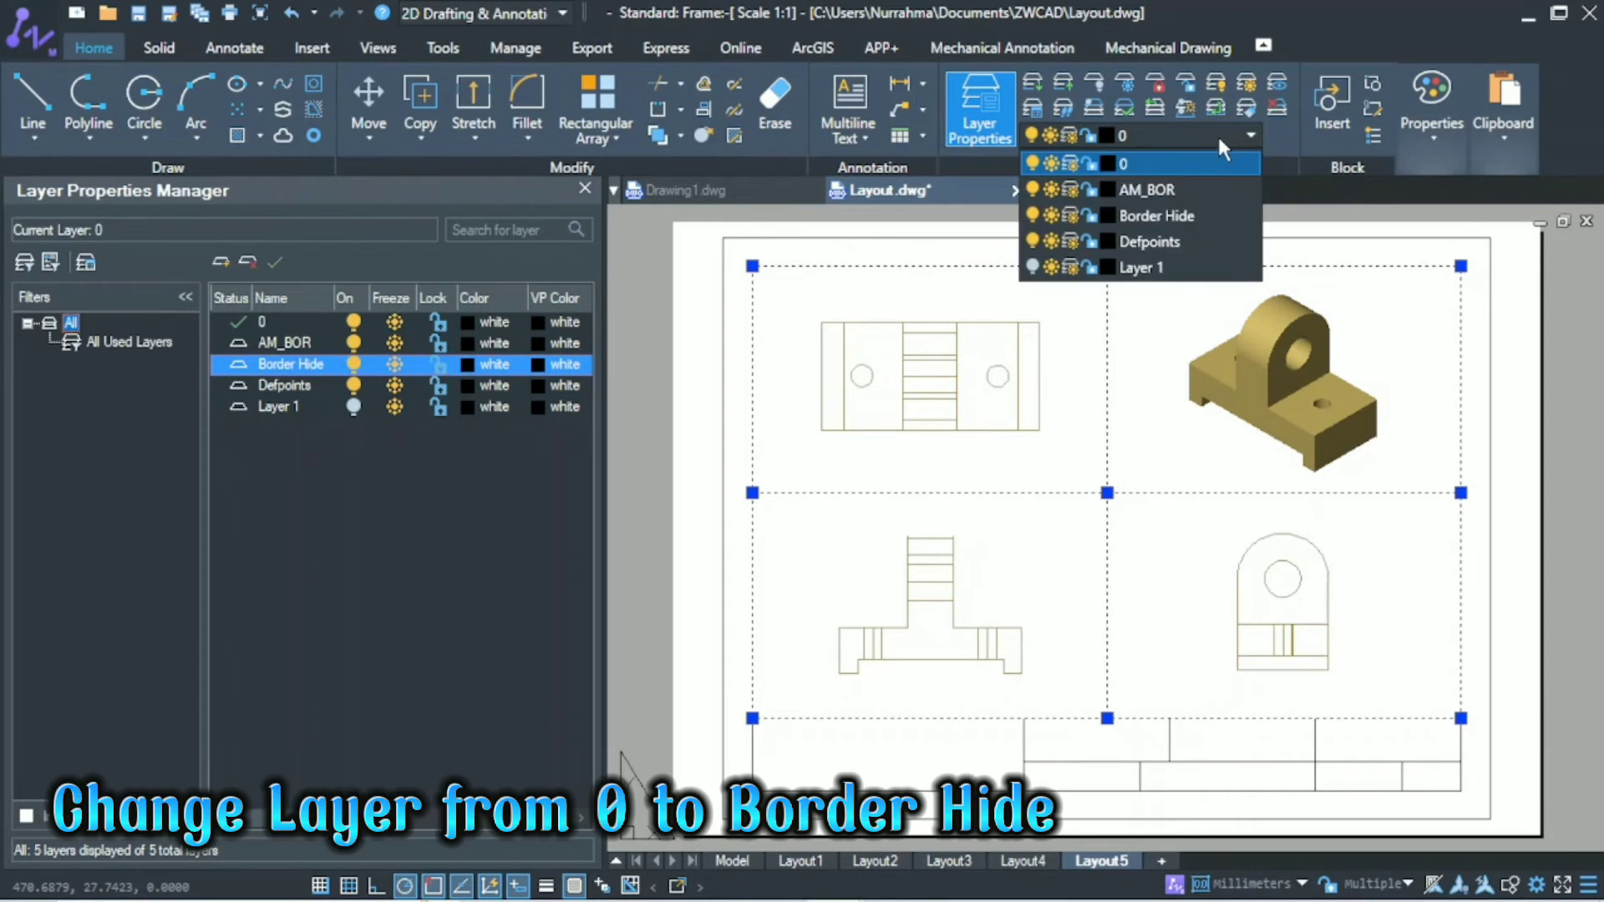
left_click(1194, 215)
Turn off the Border Hide layer and close the Layer Properties Manager.
left_click(1110, 135)
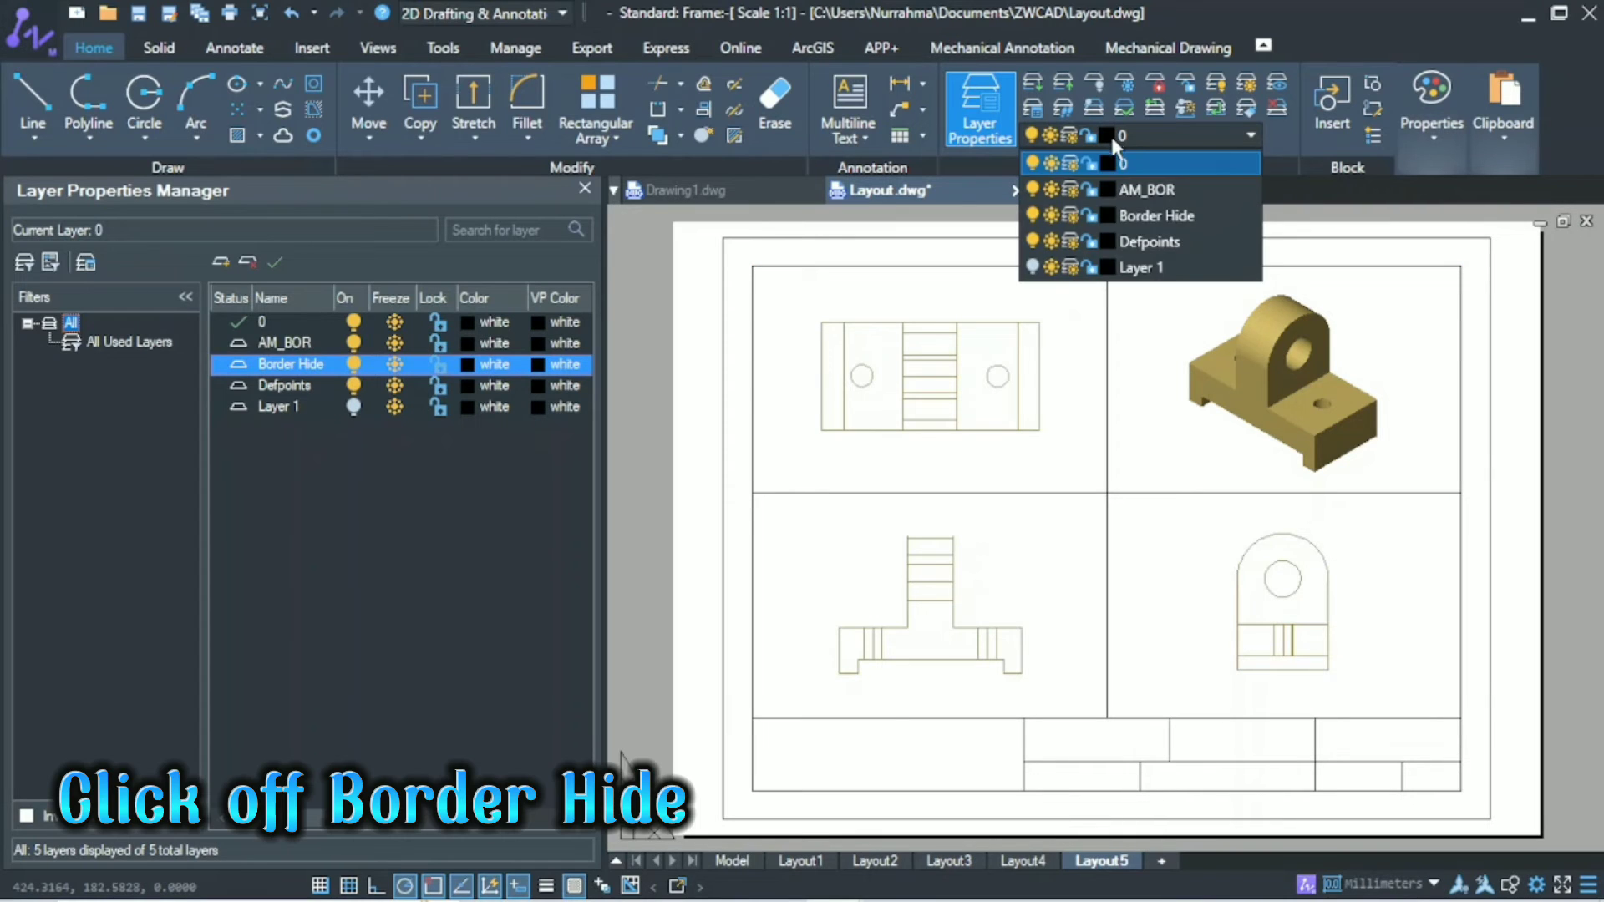
left_click(1033, 215)
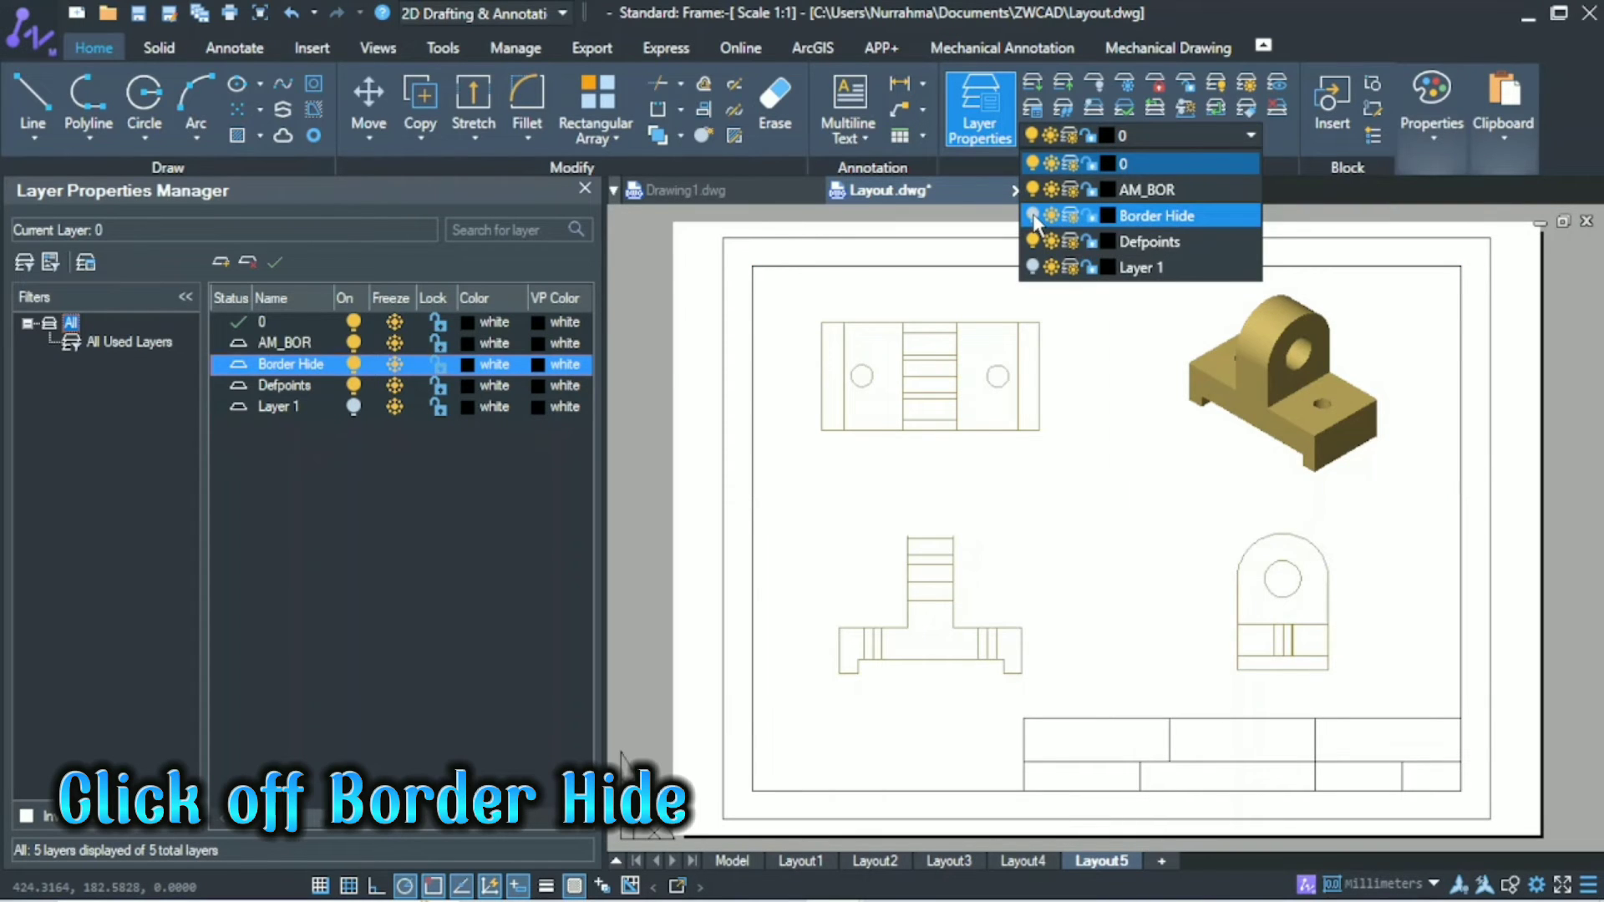
left_click(980, 297)
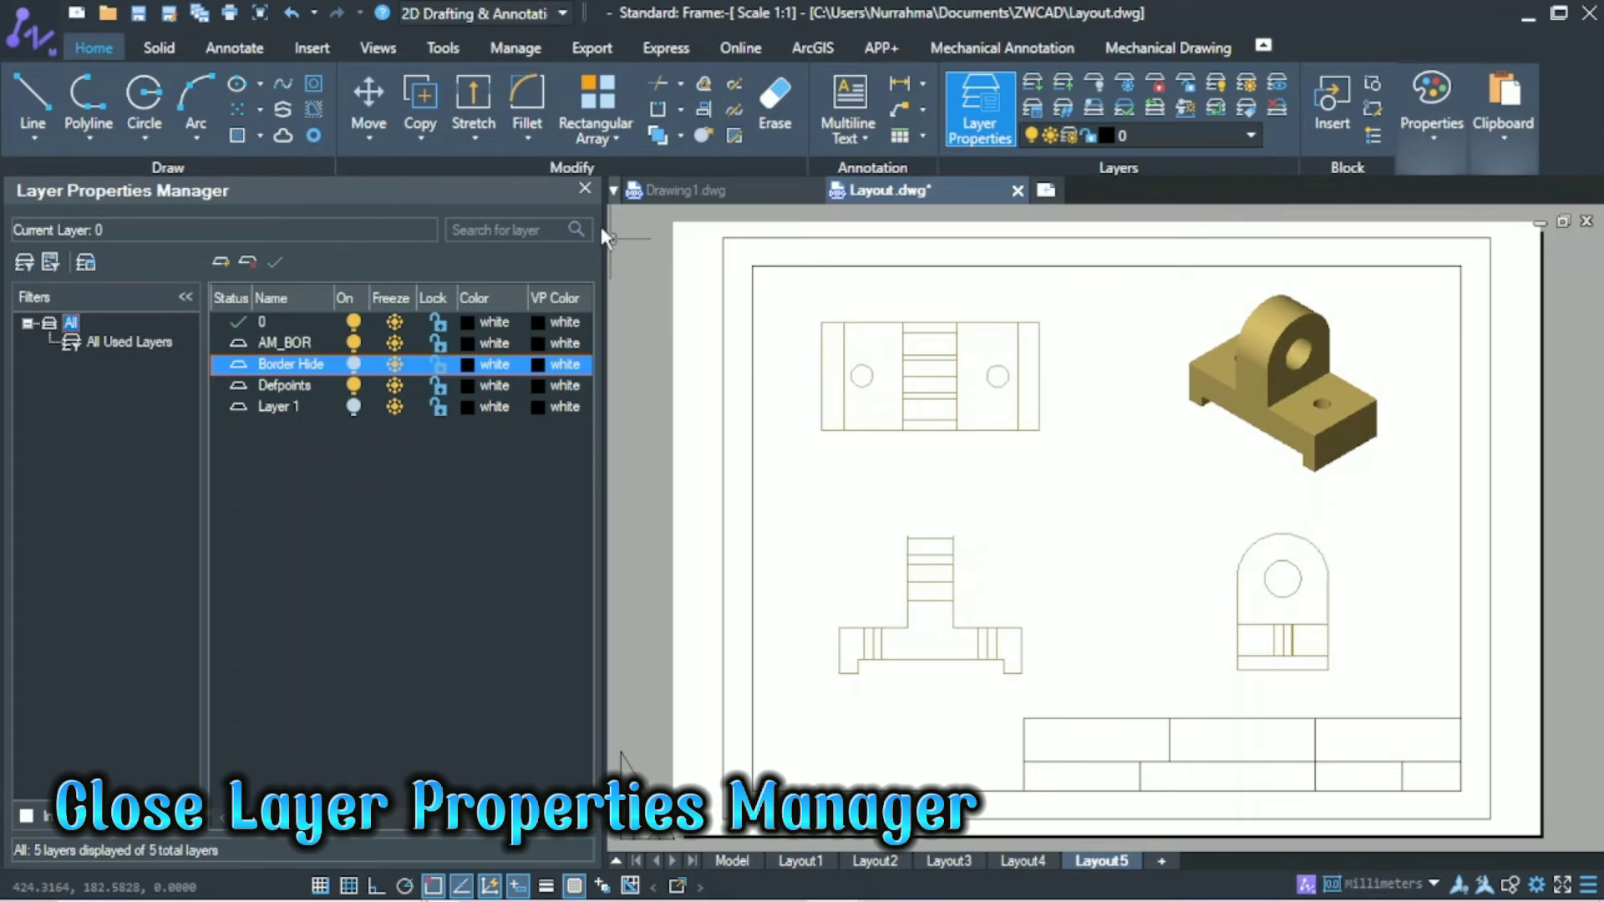
left_click(585, 188)
Add a linear dimension for the width of the central upright in the Top view, placed just below the base edge.
left_click(922, 84)
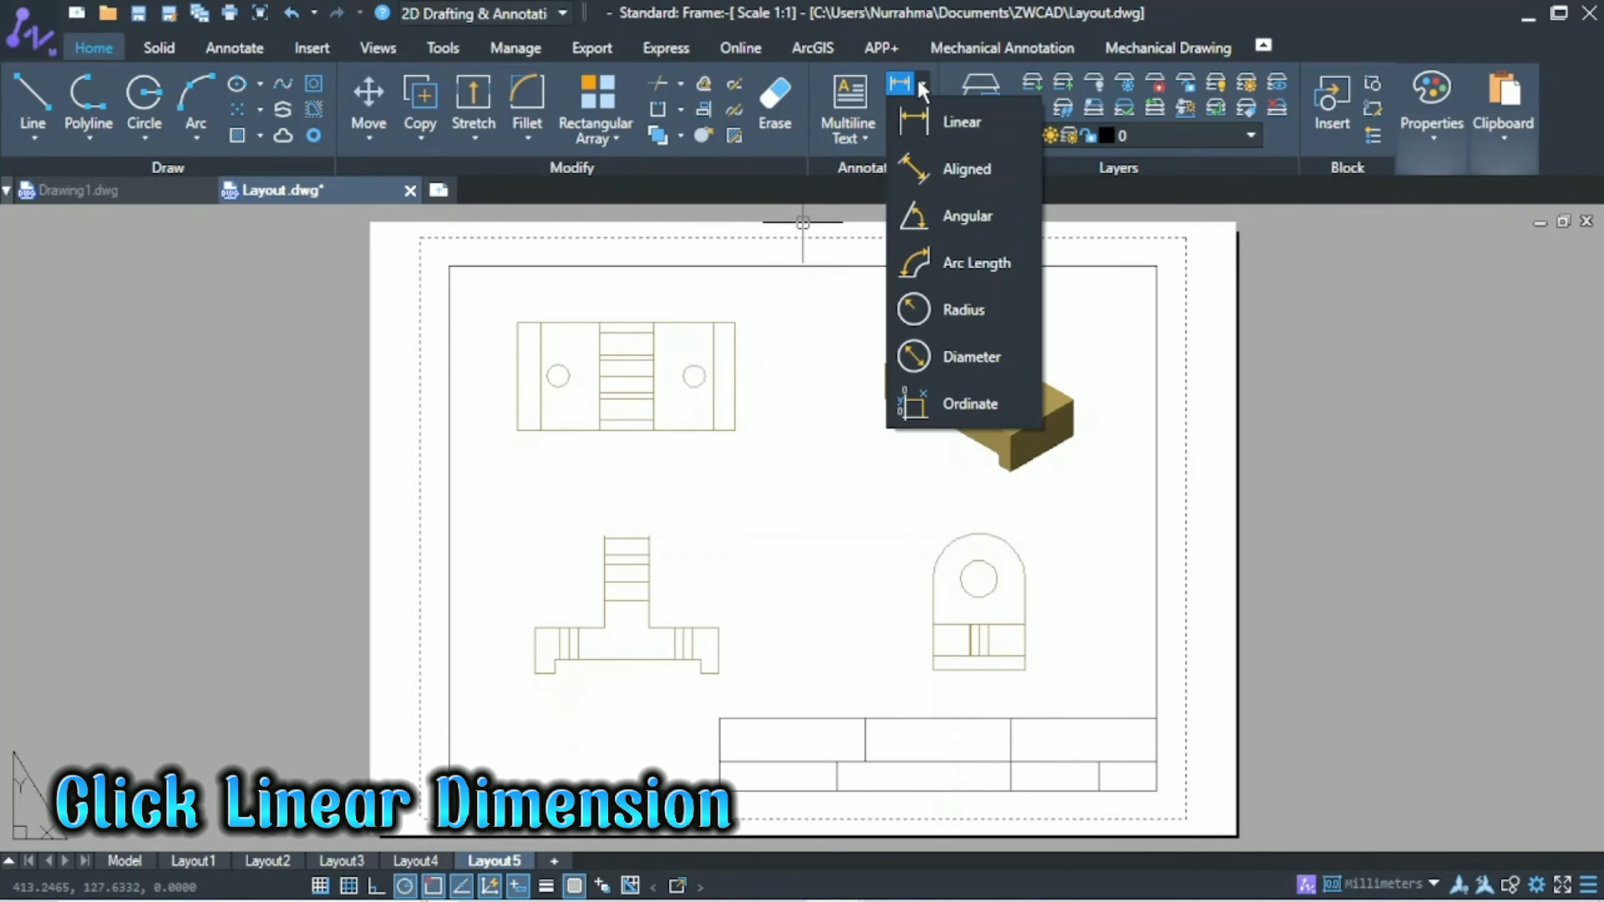
left_click(986, 119)
scroll(608, 427, "up", 5)
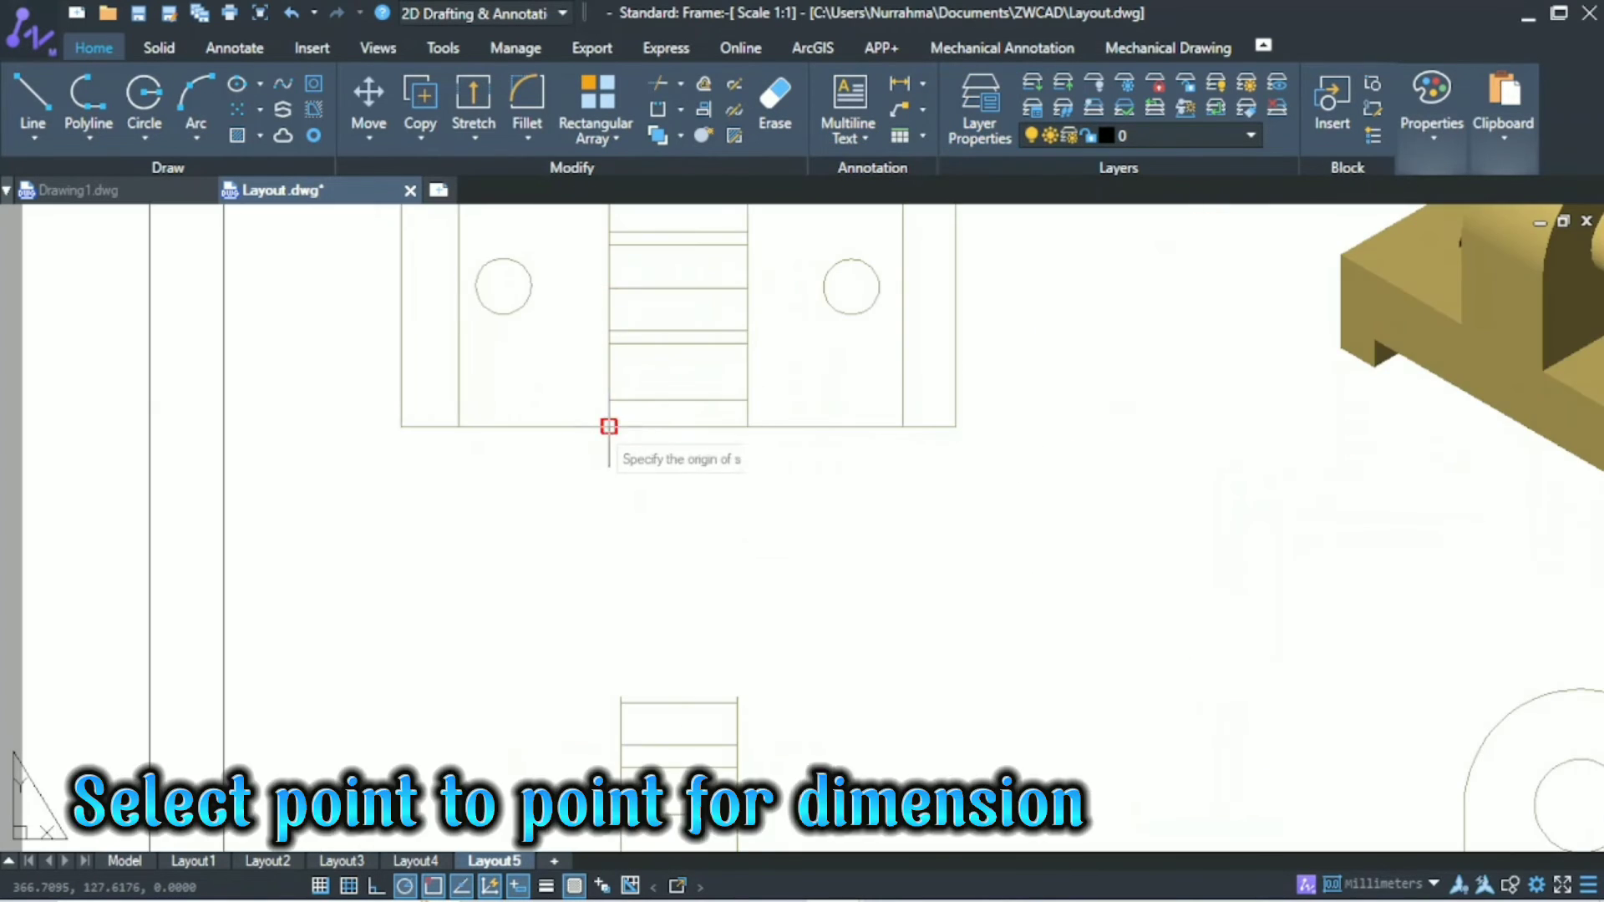
left_click(608, 427)
left_click(746, 426)
left_click(702, 459)
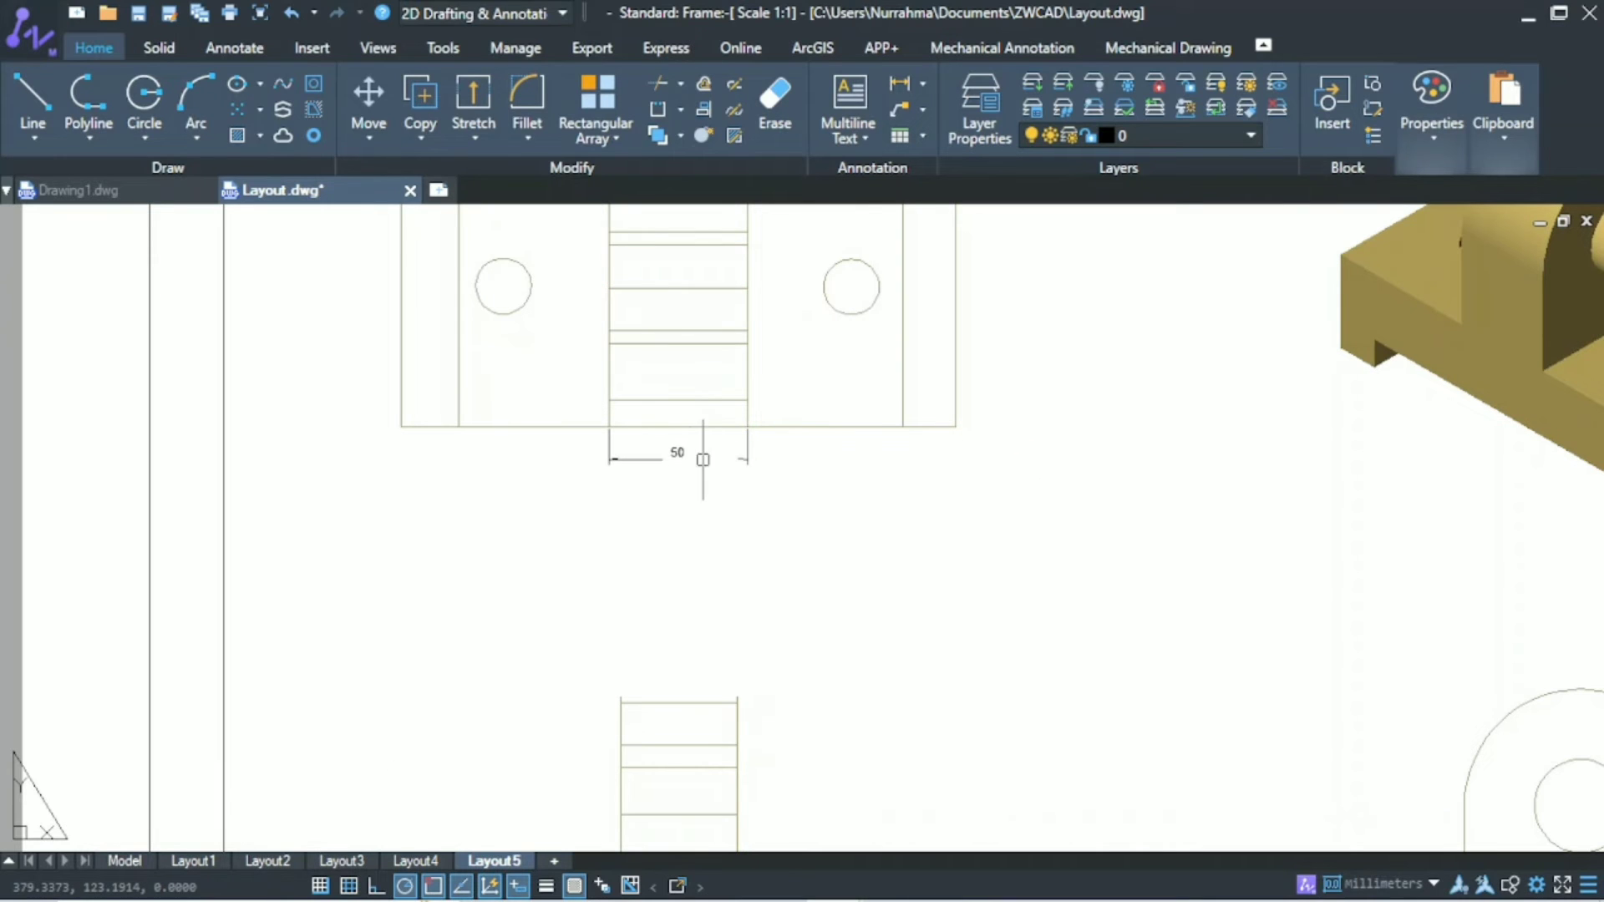
Add a linear dimension for the overall length of the part in the Top view, placed below the upright's width dimension.
left_click(922, 85)
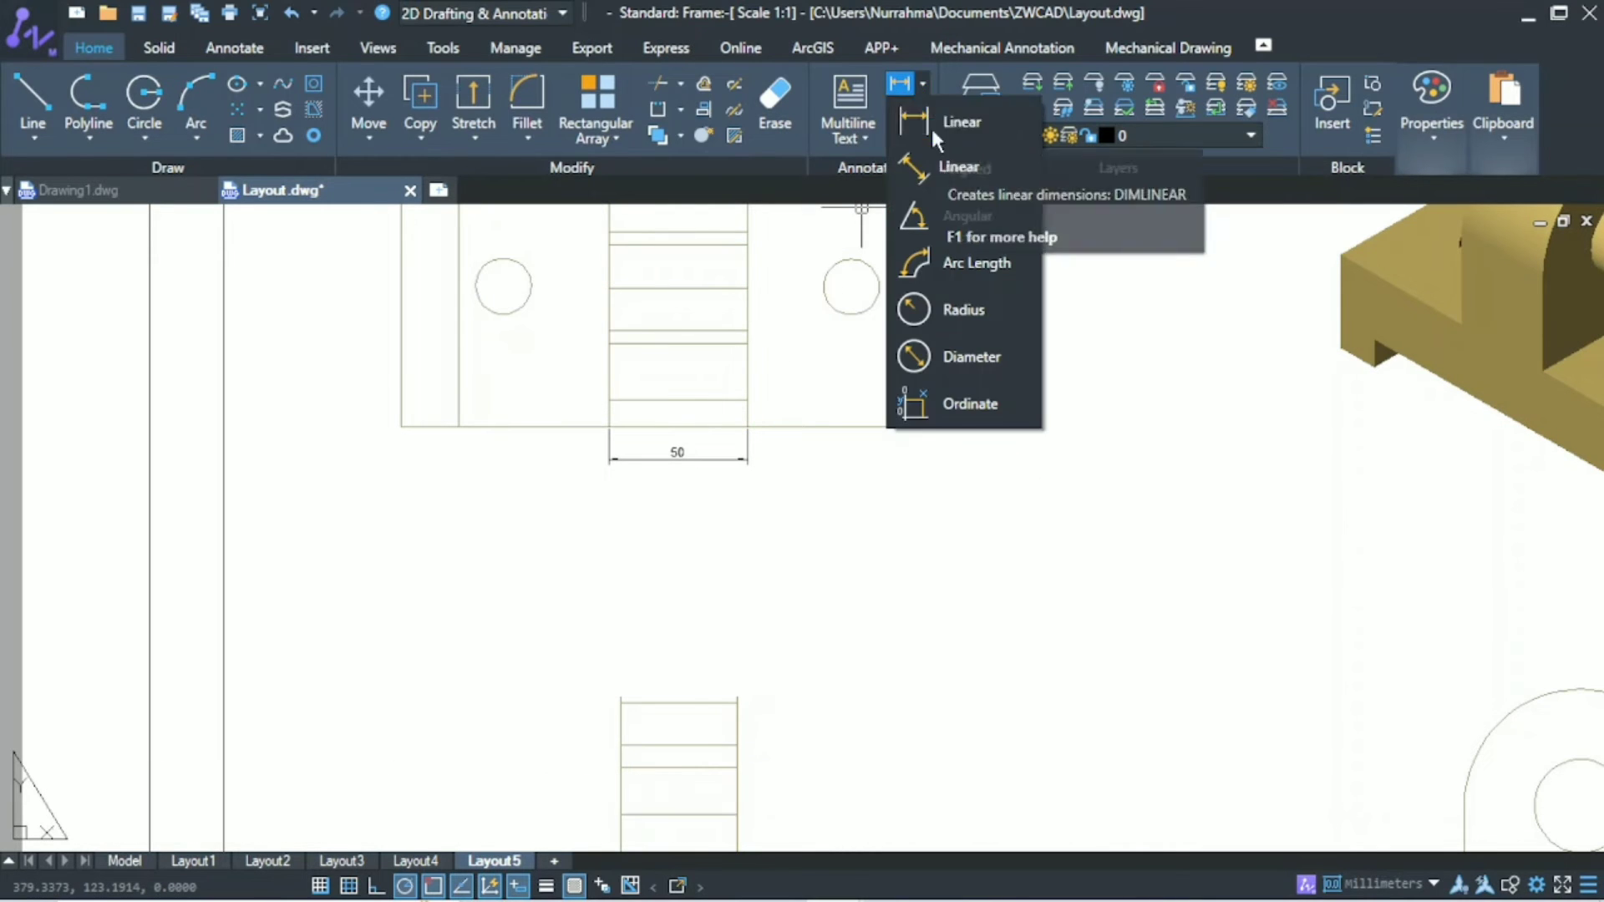
left_click(931, 126)
left_click(401, 426)
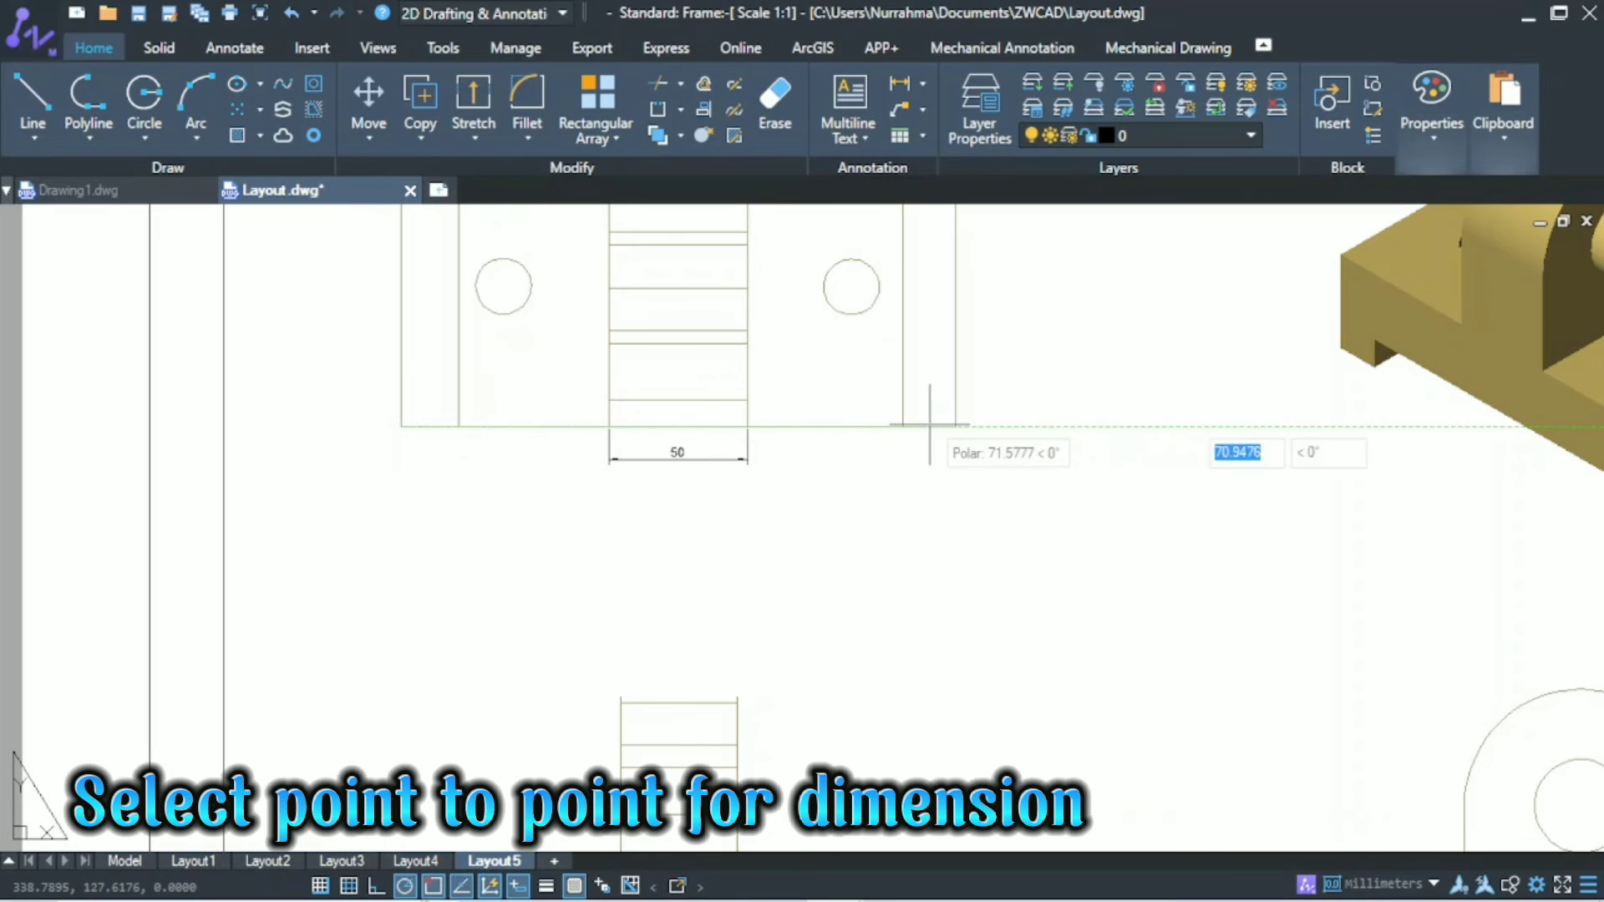
left_click(955, 426)
left_click(940, 498)
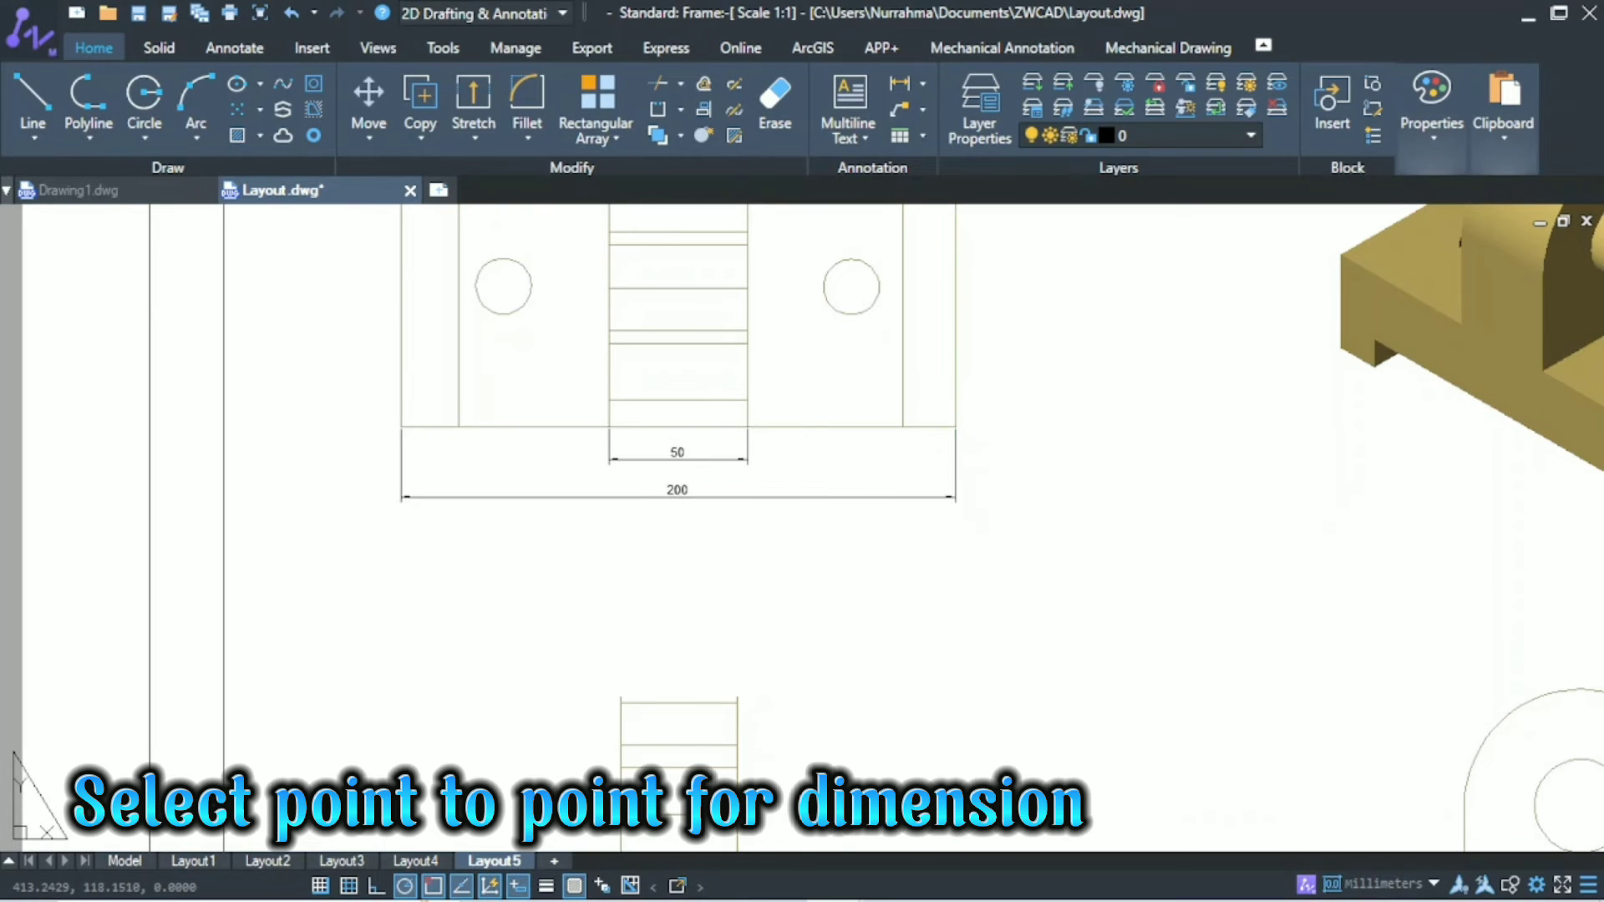
Add a radius dimension to the right-hand hole in the Top view, with its text outside the part's lower right.
scroll(938, 494, "down", 3)
left_click(922, 84)
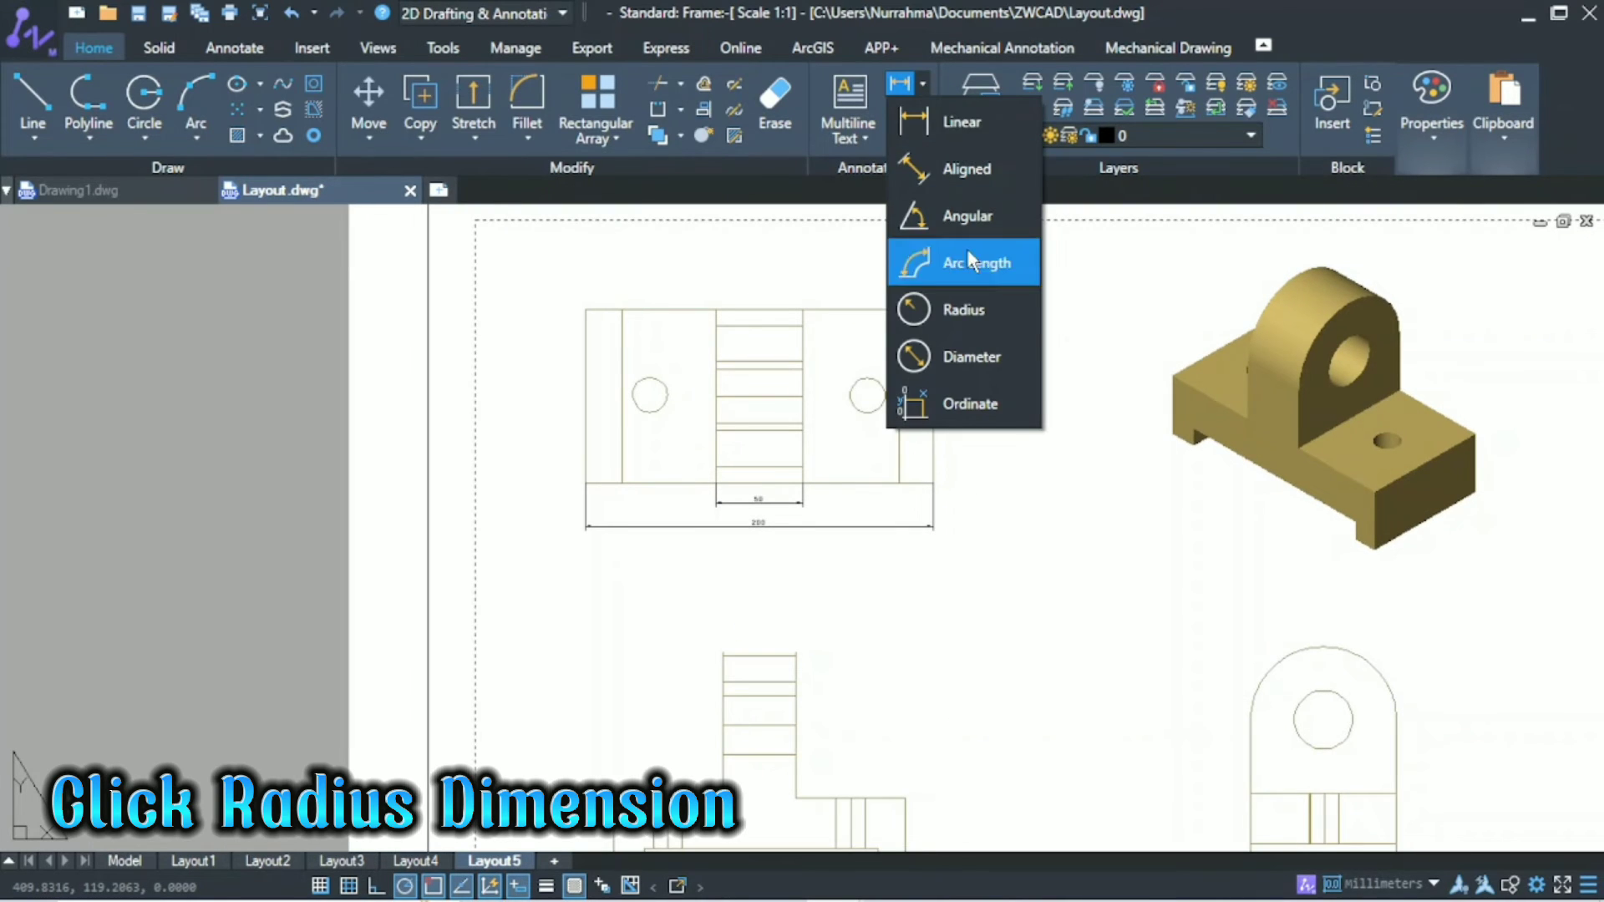
left_click(977, 311)
scroll(902, 380, "up", 2)
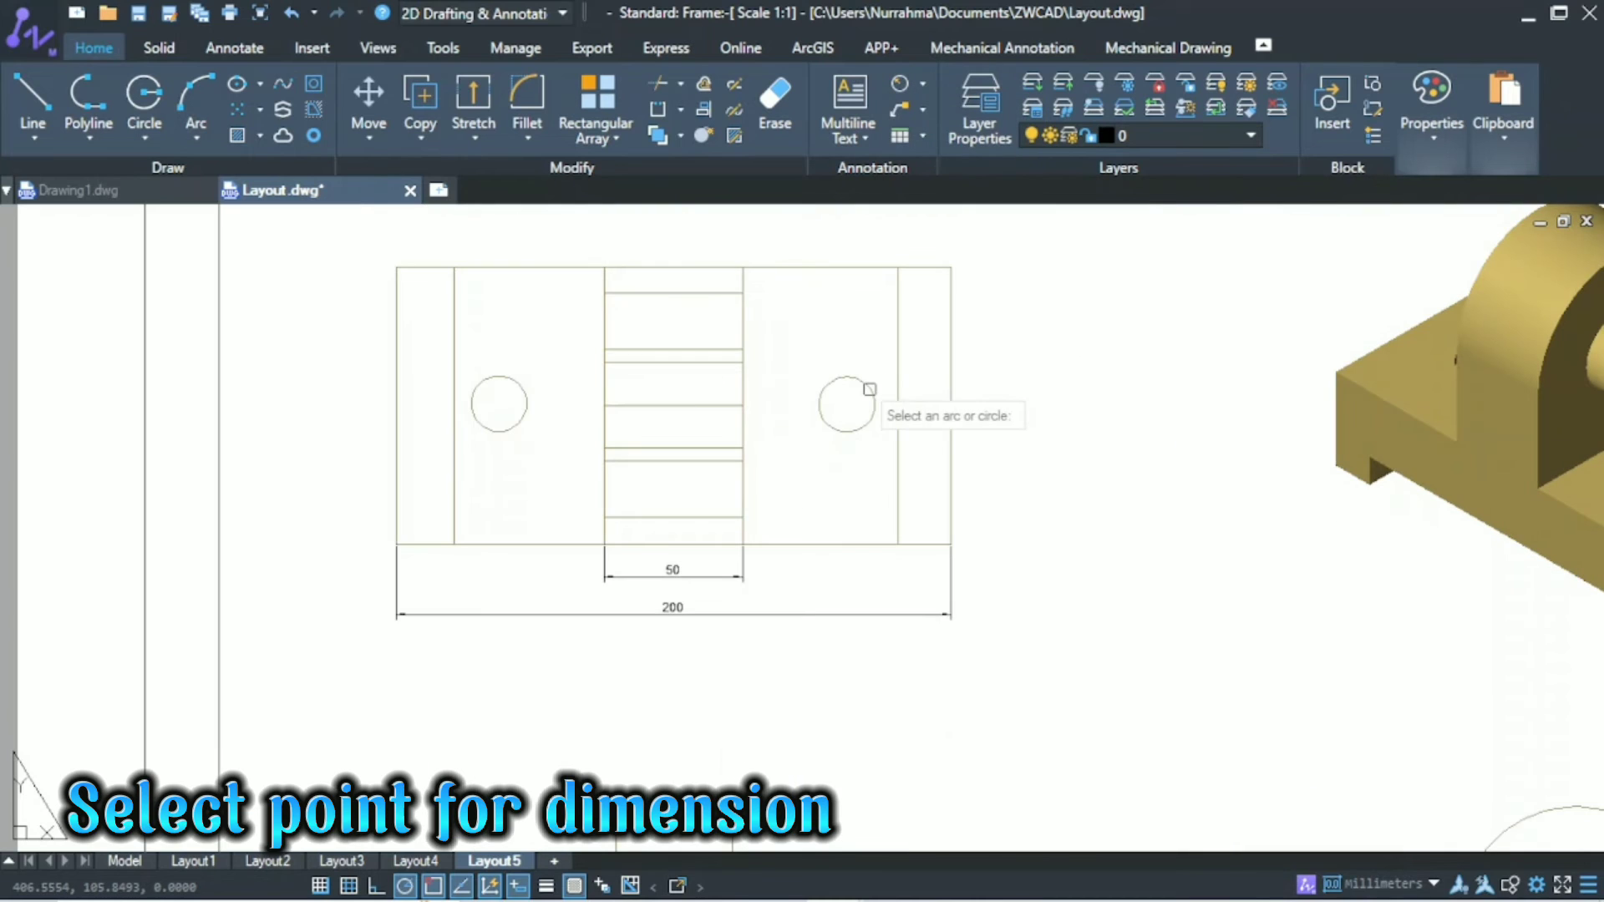
left_click(870, 390)
left_click(992, 505)
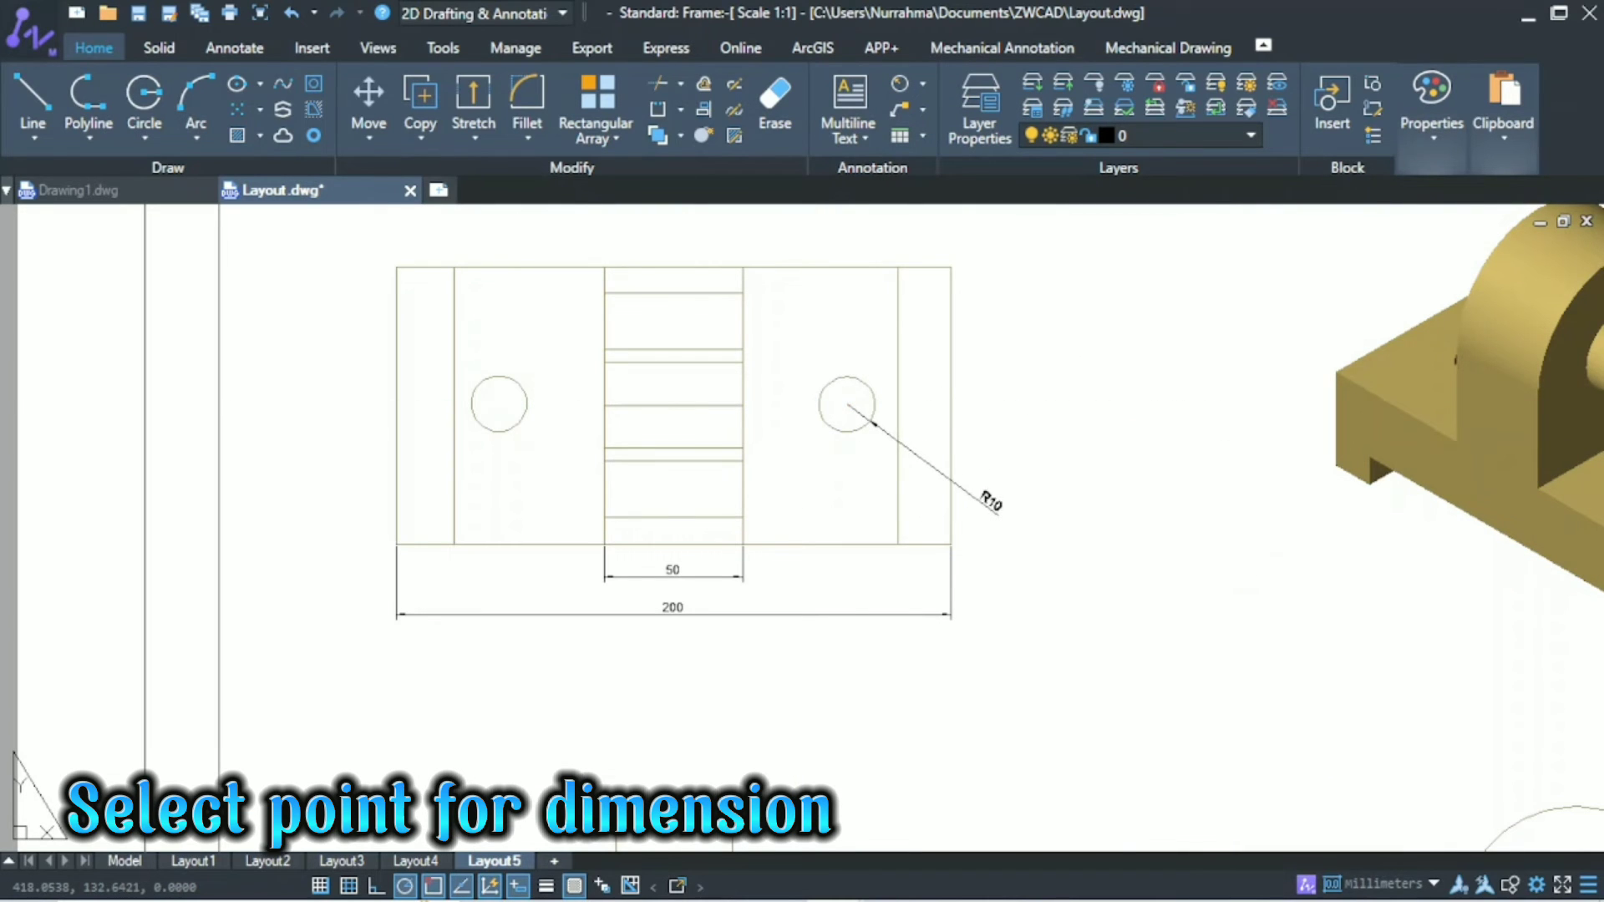
Add a linear dimension for the width of the recess under the base in the Front view, placed below the part.
scroll(992, 505, "down", 2)
middle_click_drag(955, 651, 891, 408)
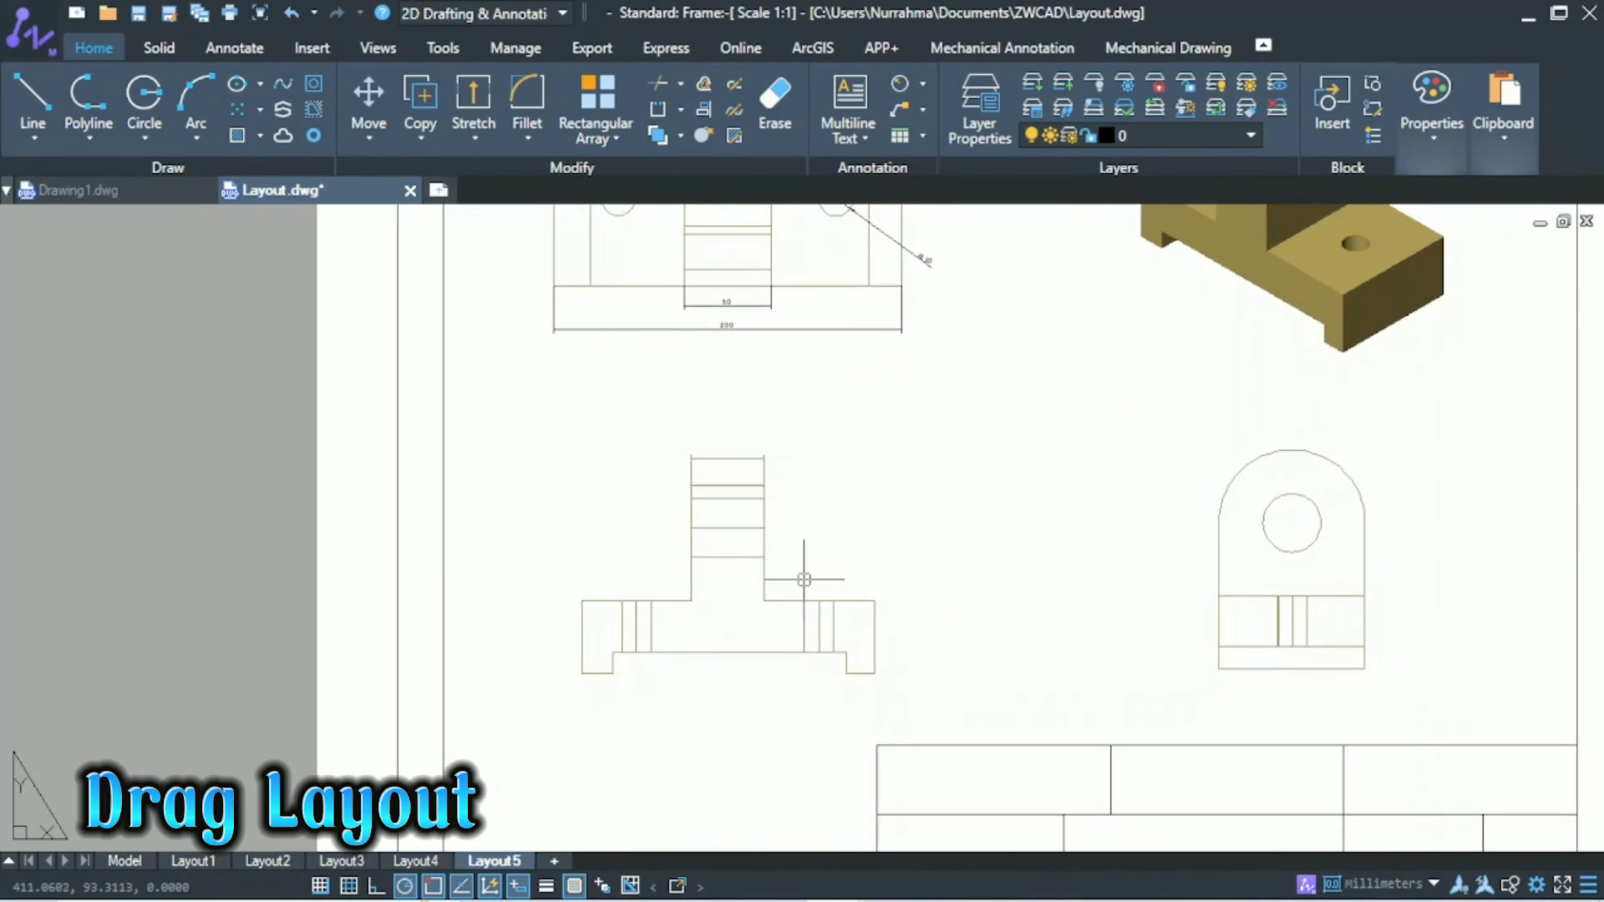
scroll(713, 660, "up", 2)
left_click(923, 77)
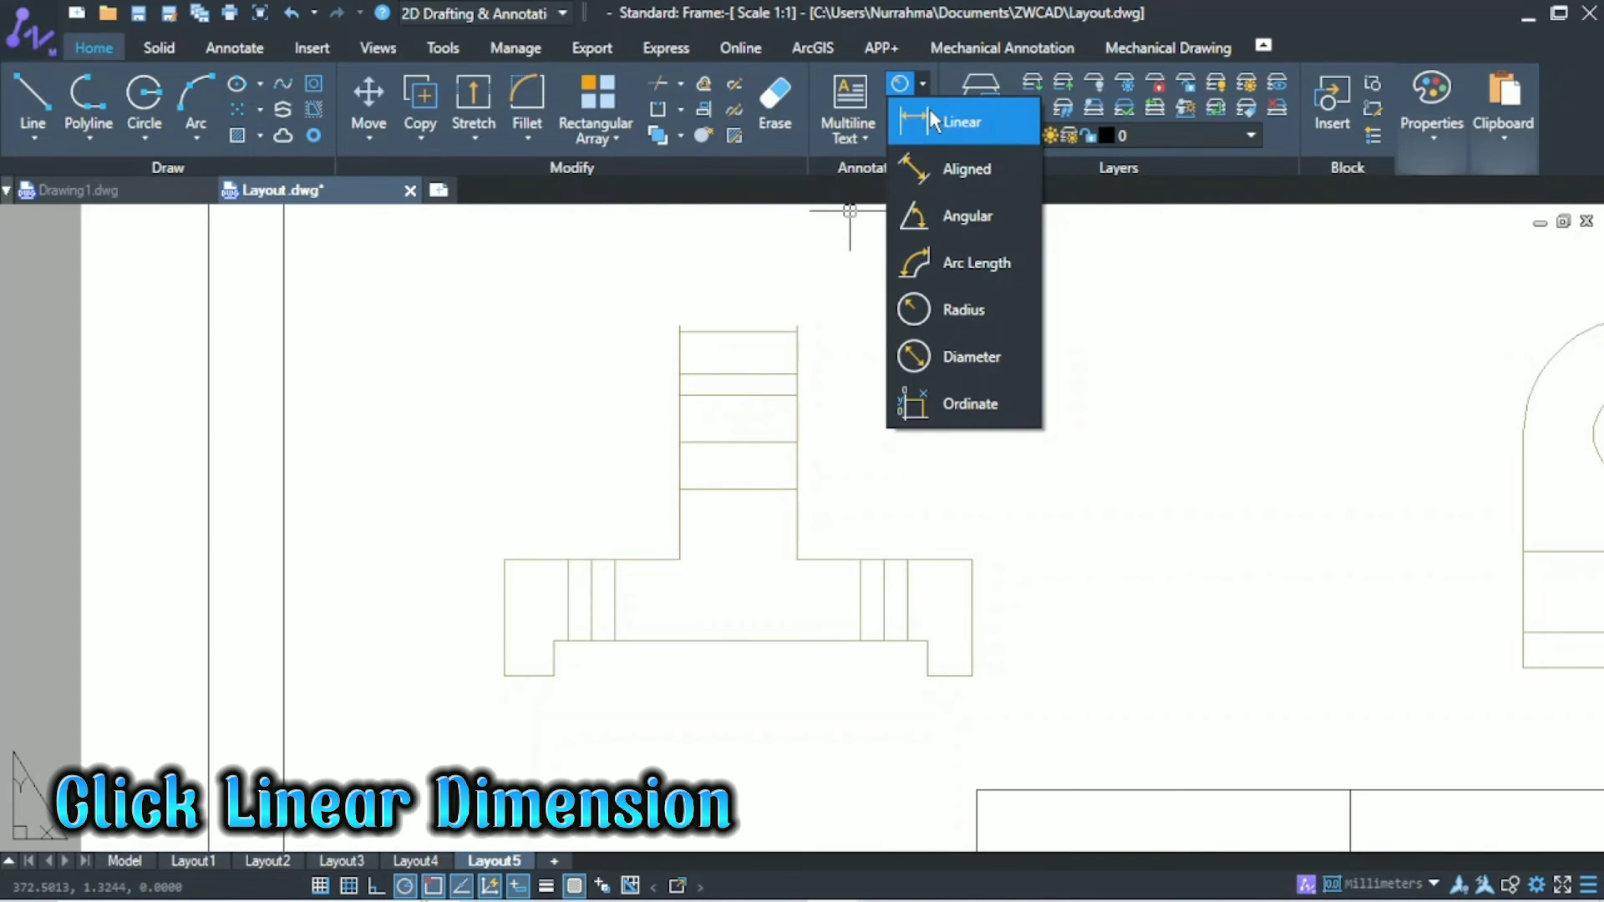
left_click(930, 117)
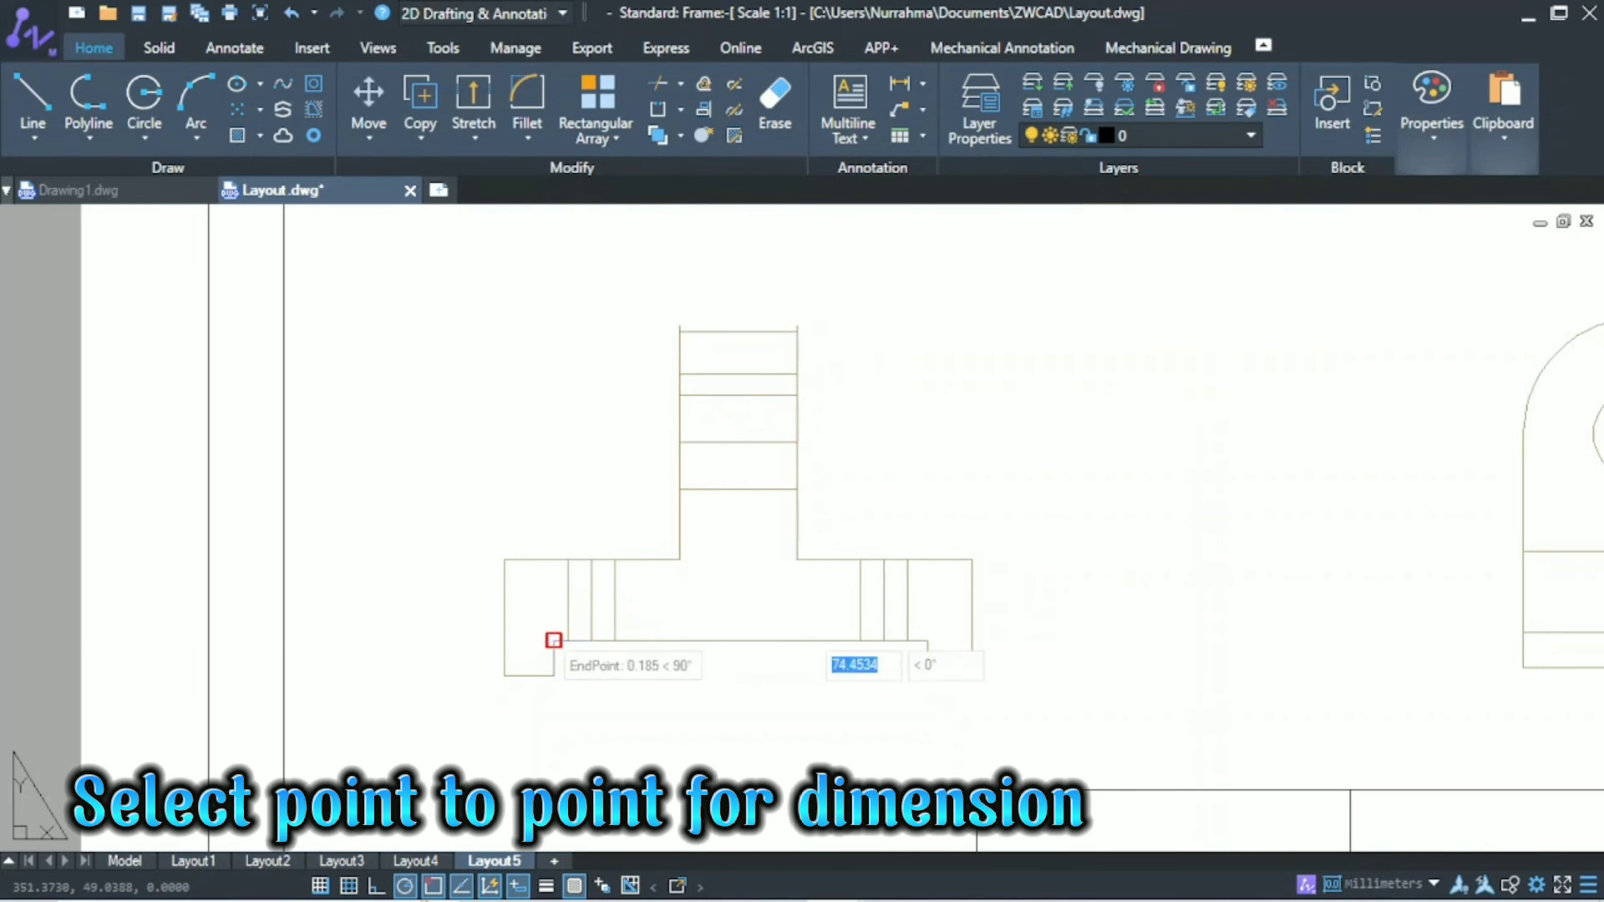
left_click(554, 641)
left_click(927, 640)
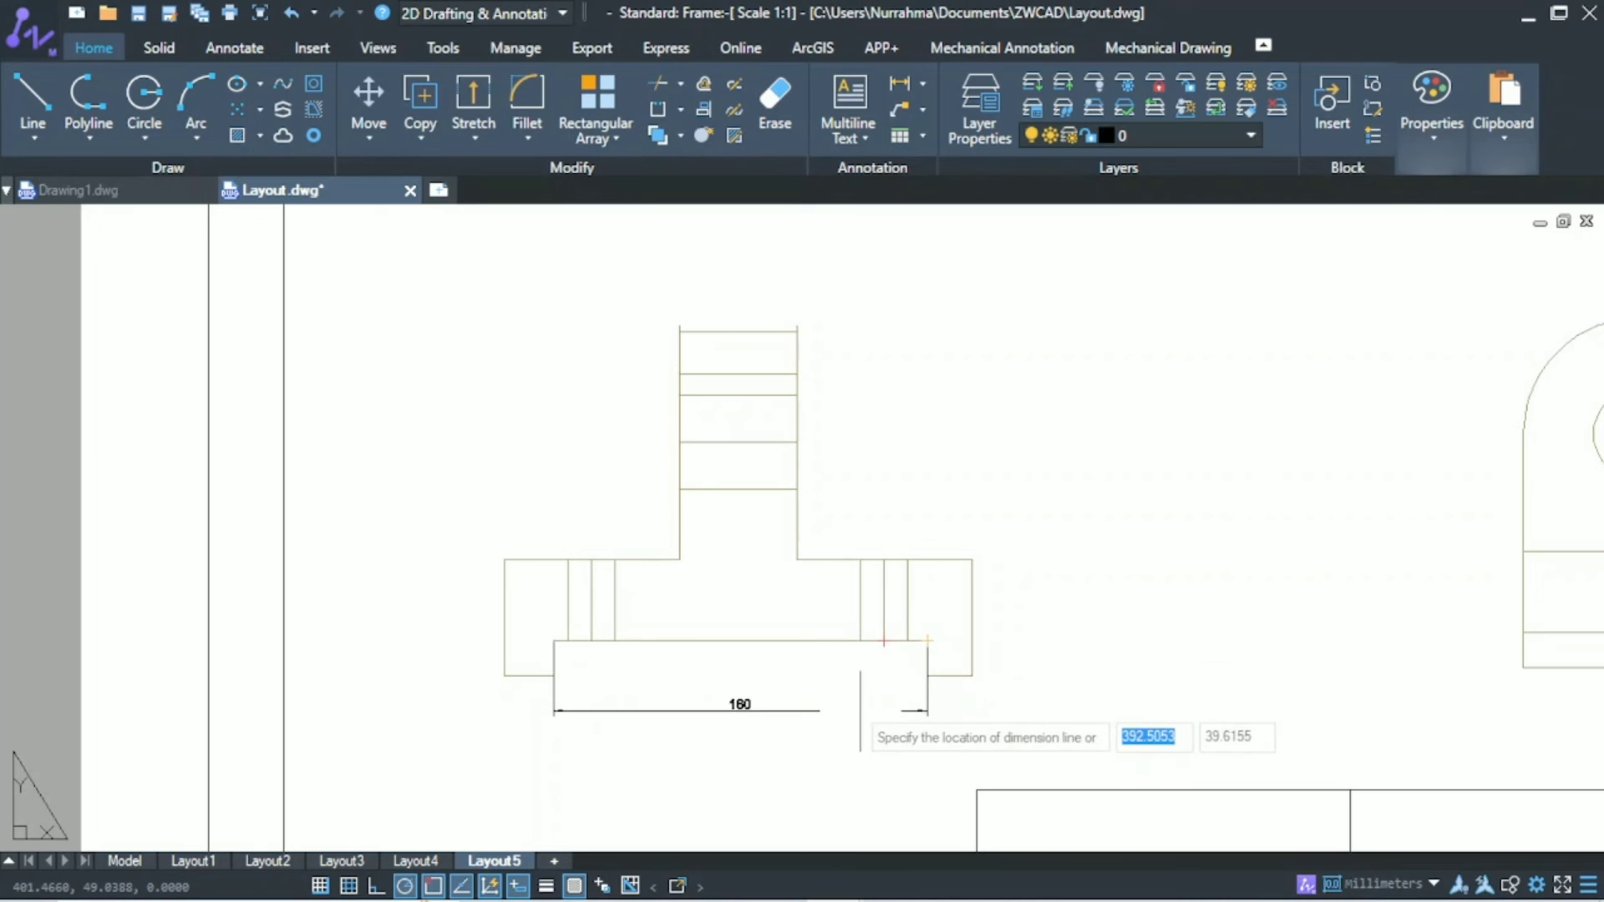
left_click(860, 711)
Dimension the left foot's width in the Front view, in line with the recess width dimension.
left_click(924, 80)
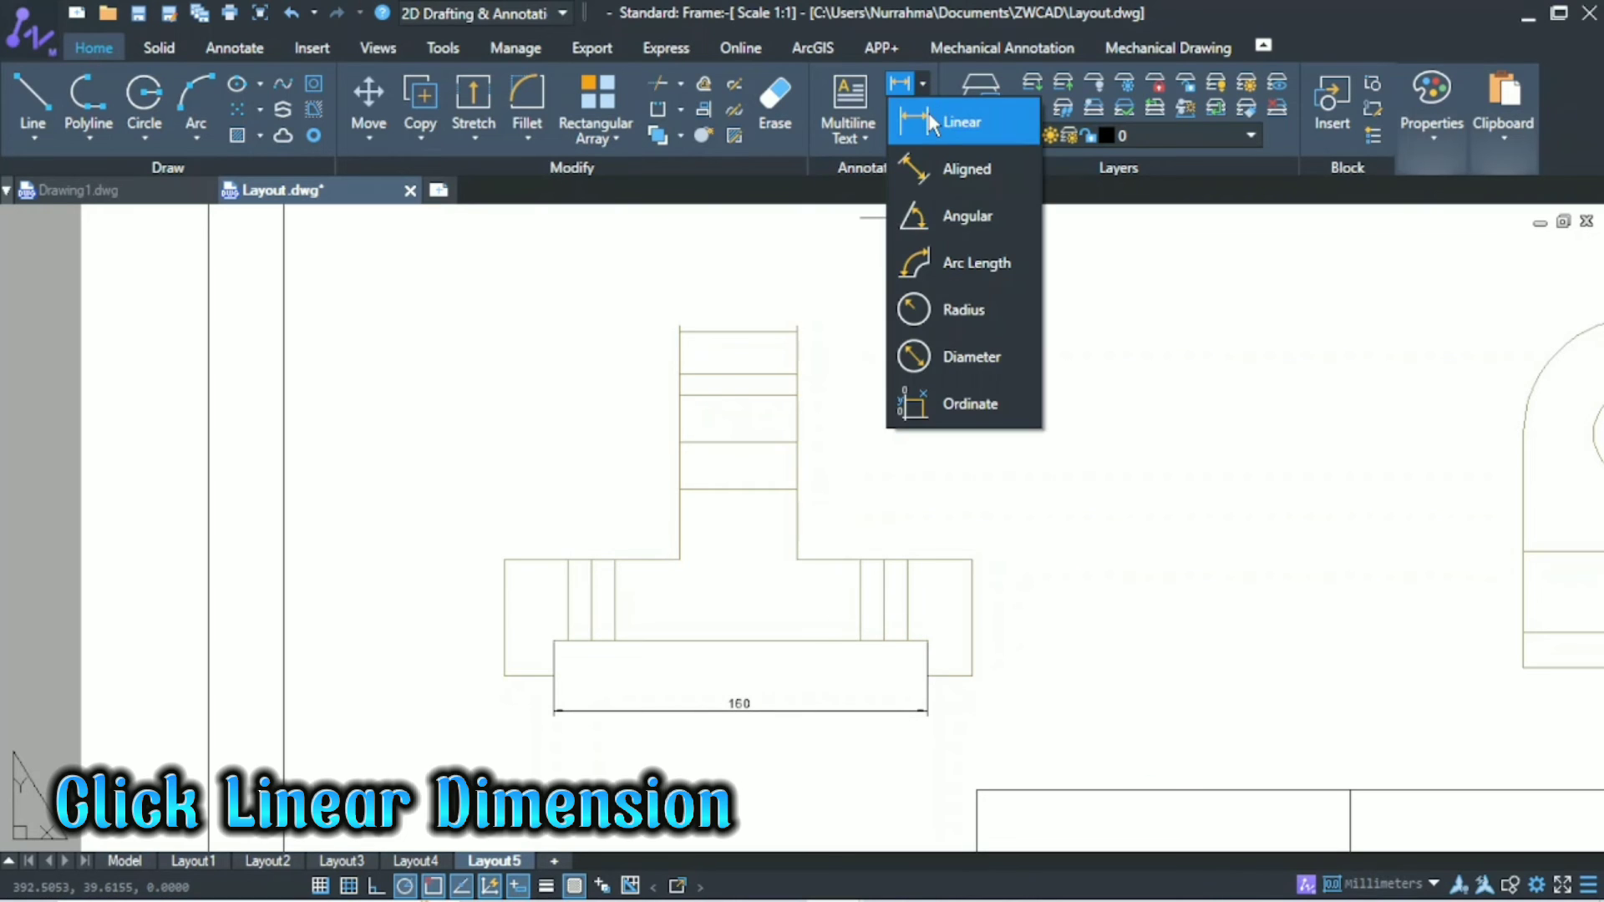
left_click(931, 122)
left_click(504, 674)
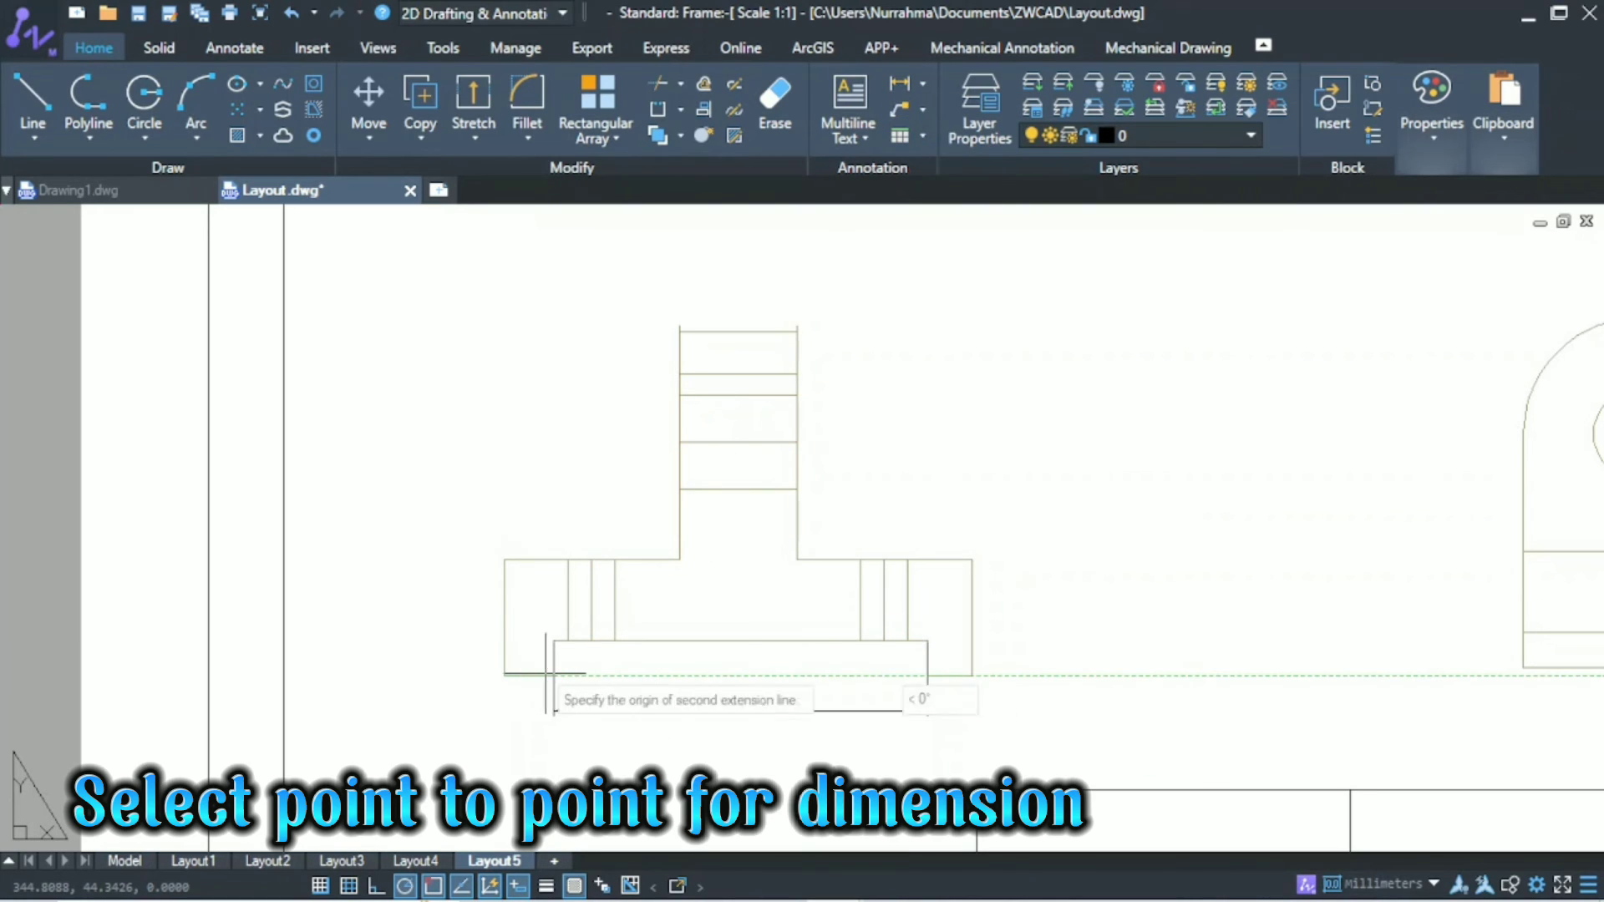
left_click(554, 674)
left_click(554, 711)
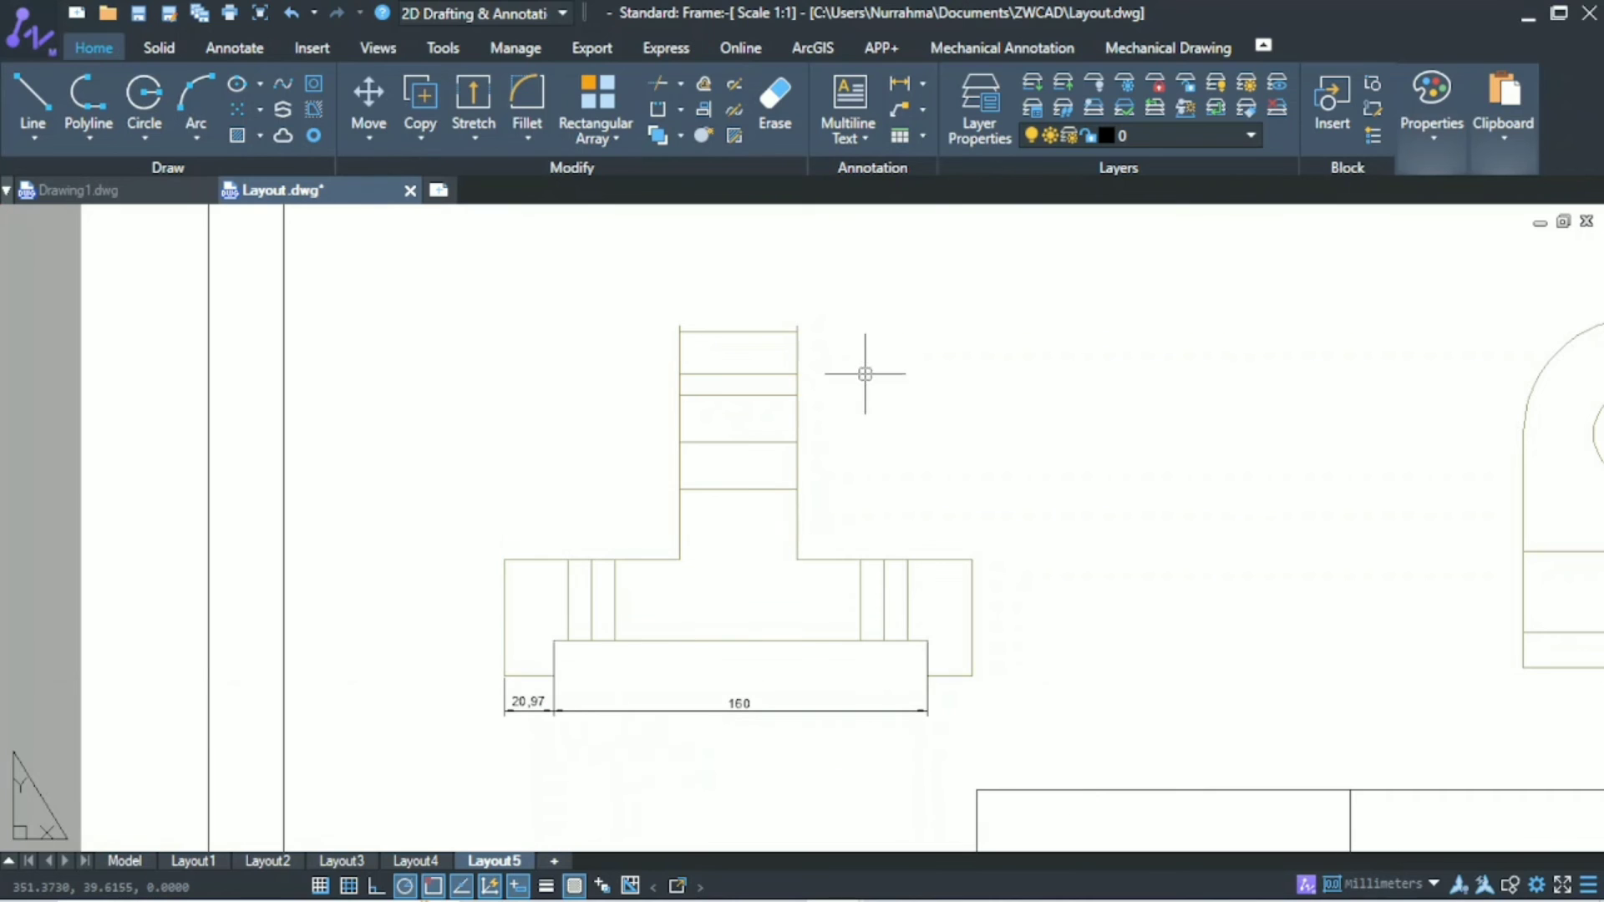
Add a vertical linear dimension for the recess depth at the right foot in the Front view, placed outside the part.
left_click(921, 85)
left_click(994, 121)
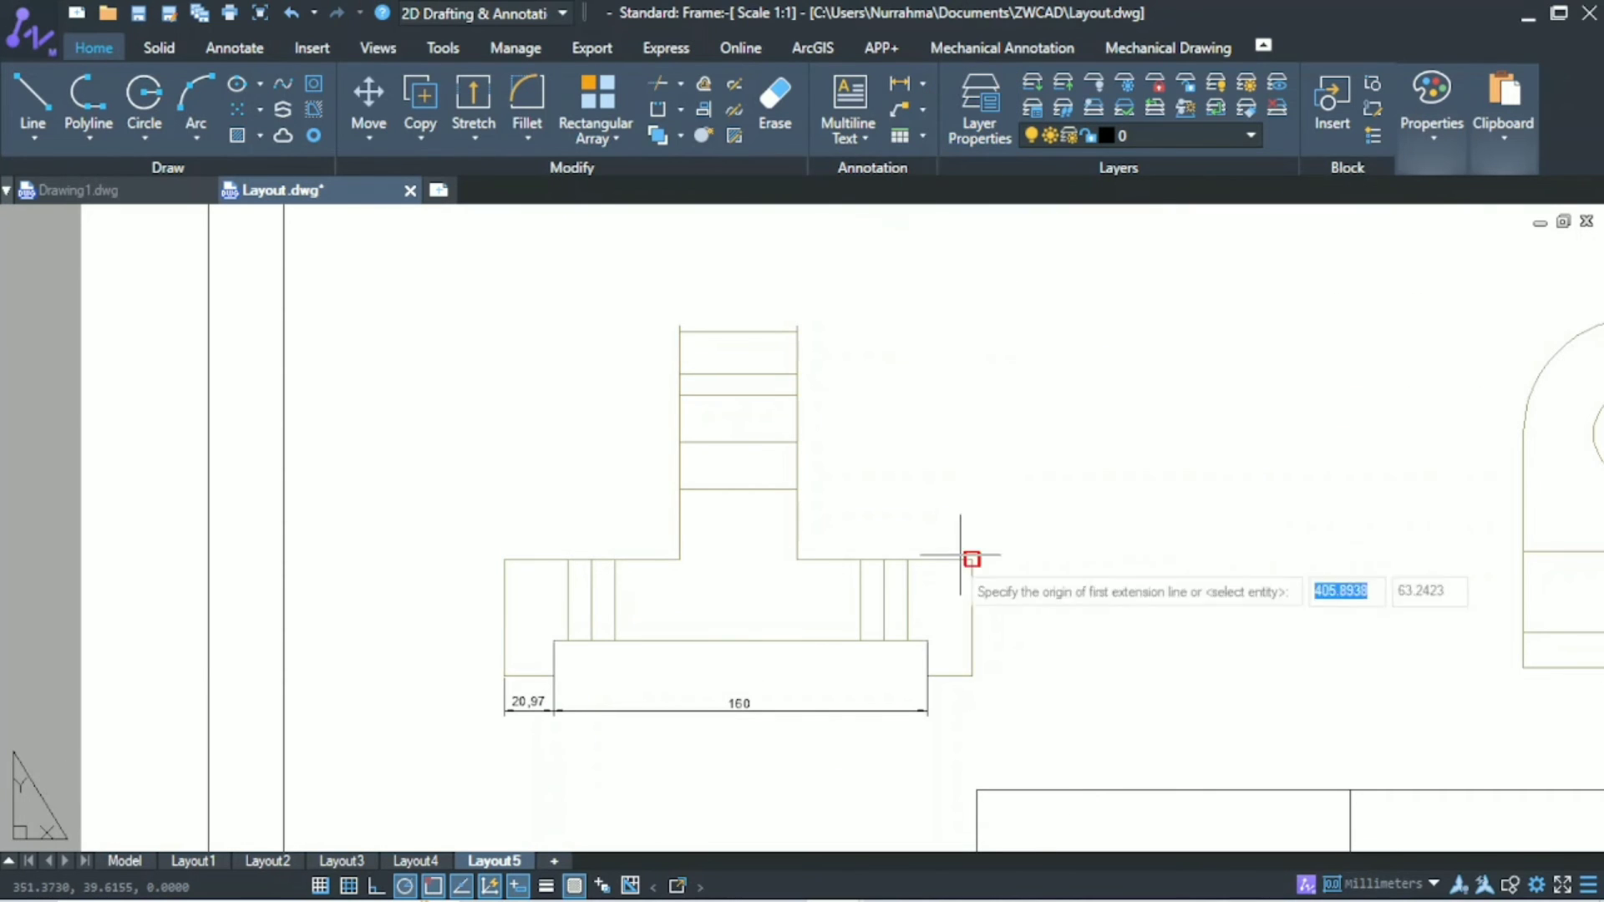
left_click(927, 641)
left_click(927, 676)
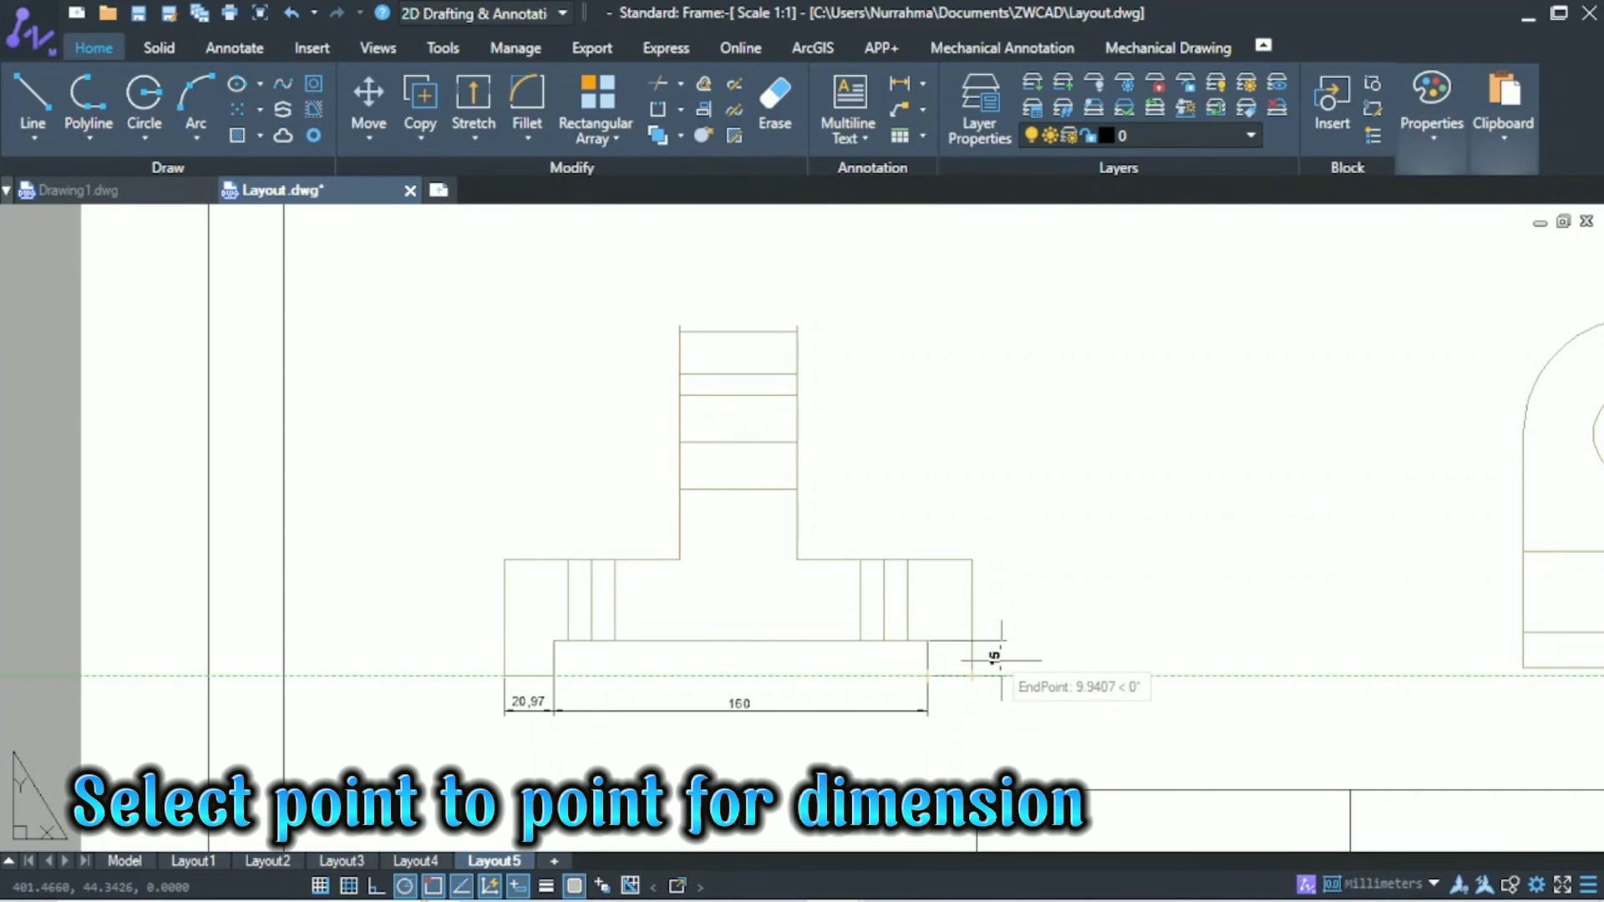
Dimension the base's full height at its right end in the Front view, placed outside the recess depth dimension.
left_click(923, 84)
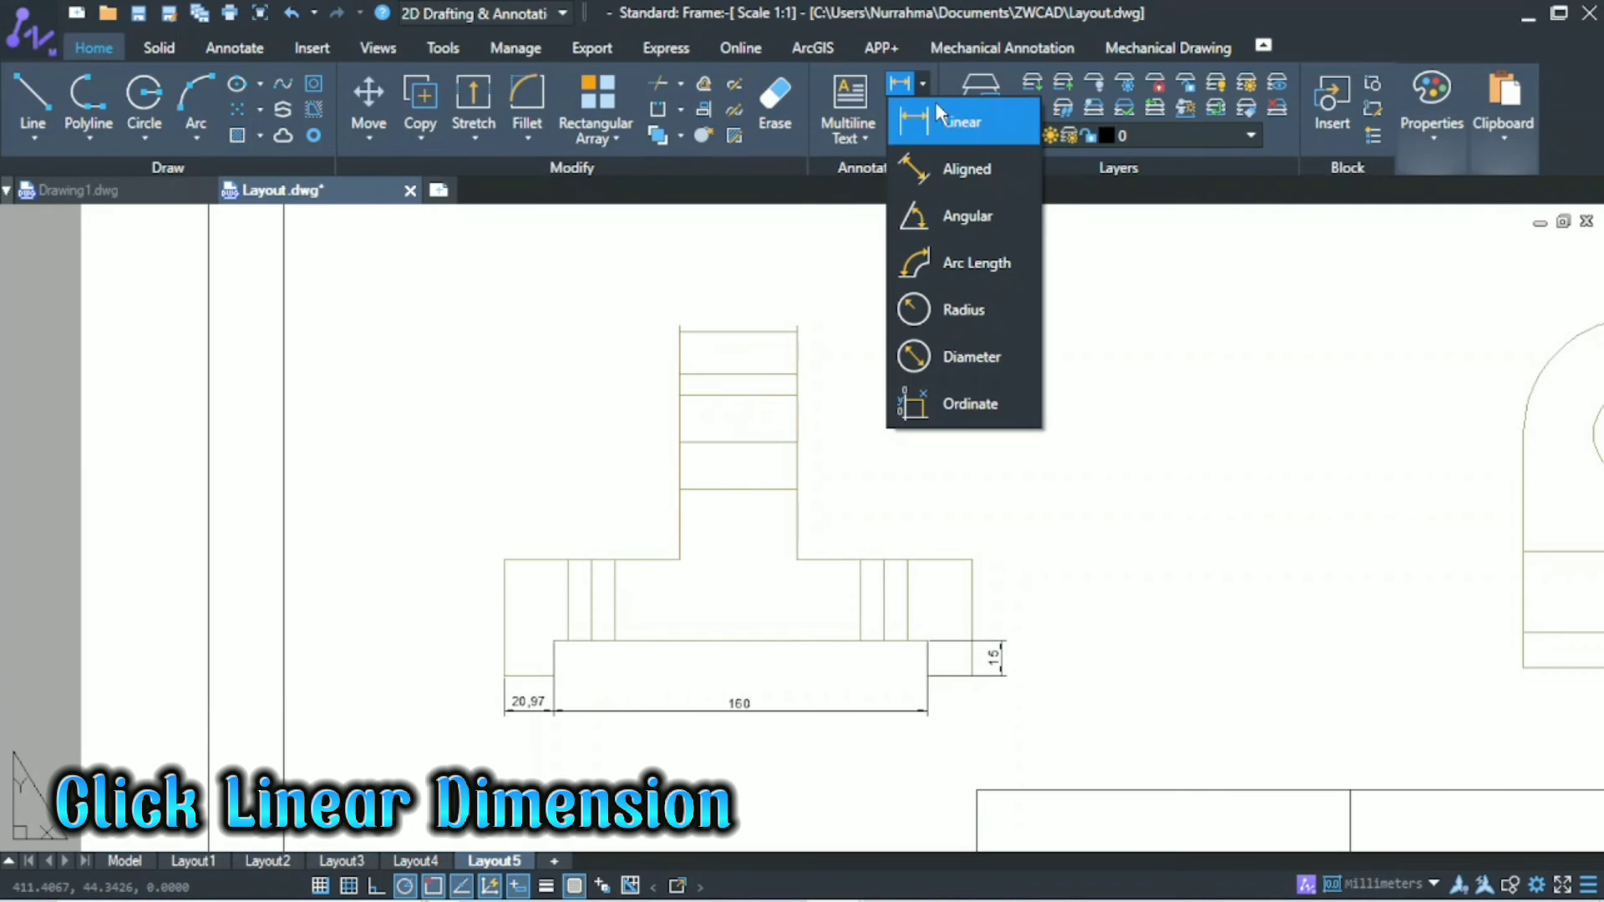
left_click(940, 112)
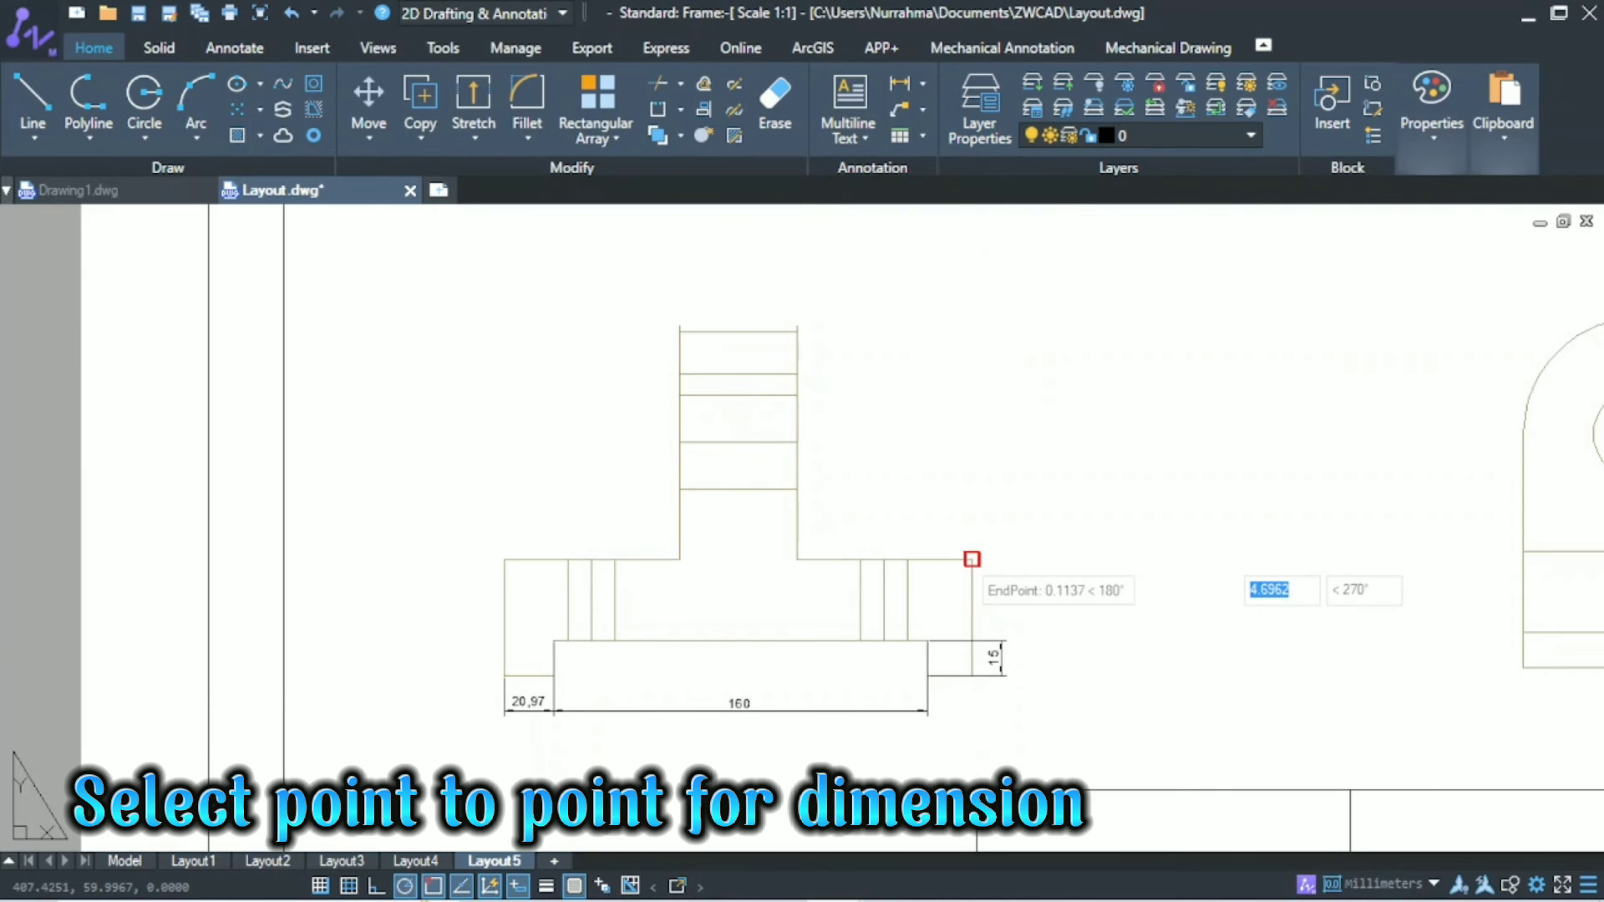
left_click(972, 559)
left_click(971, 676)
left_click(1041, 661)
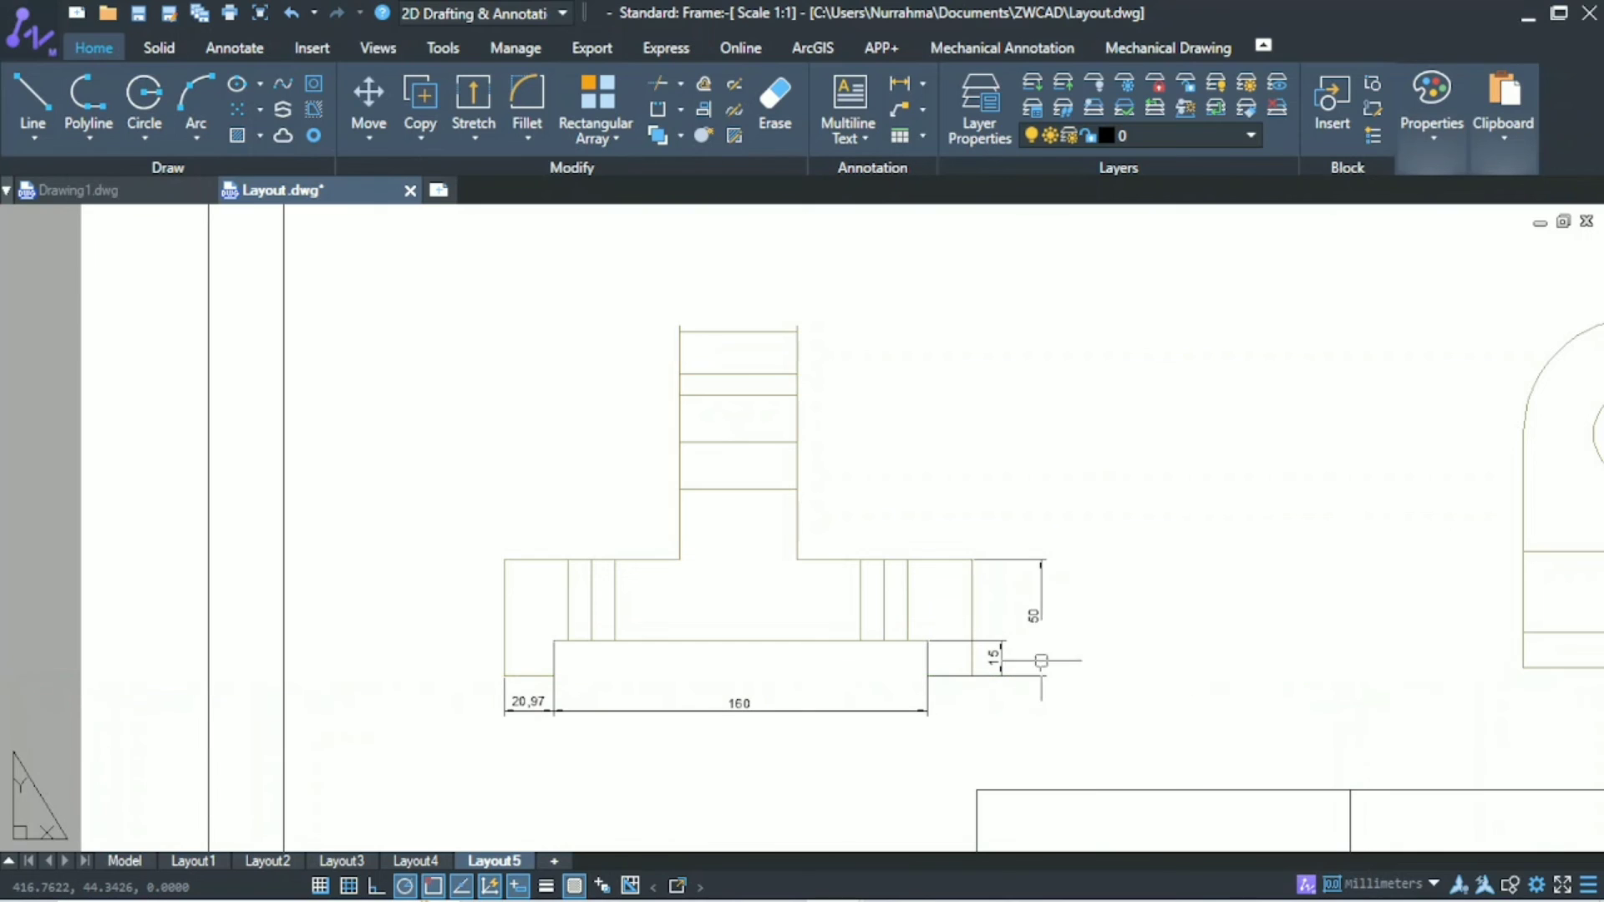
Turn on polar tracking and dimension the upright's straight right edge in the Right view, from the base top to the arc's start.
middle_click_drag(1084, 599, 1054, 612)
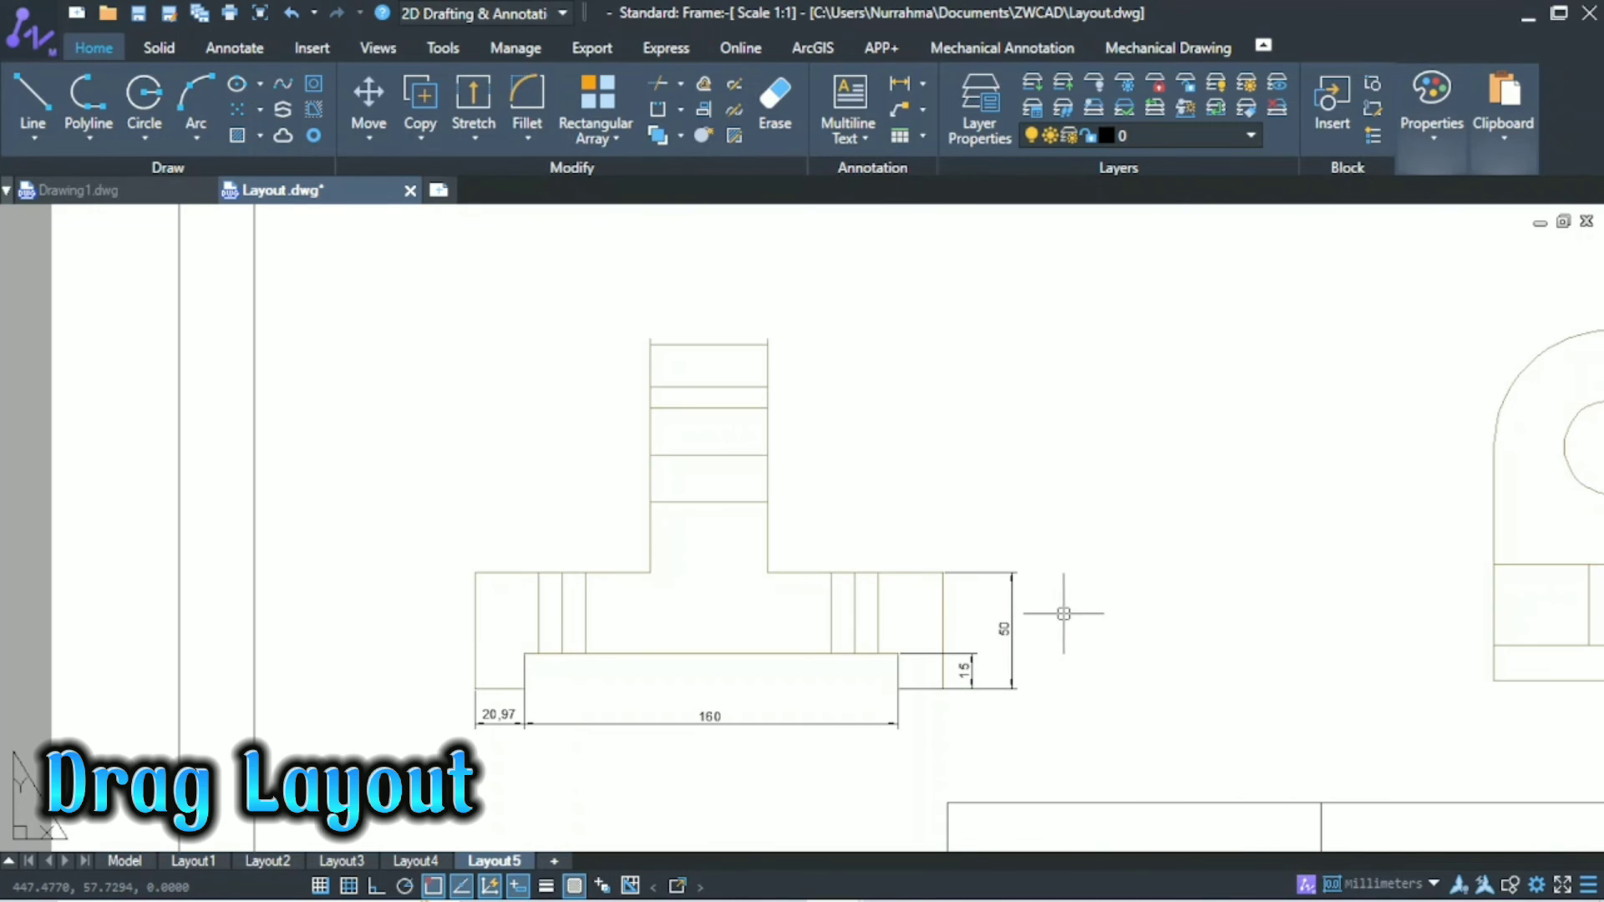
mouse_move(1392, 594)
middle_mouse_down()
mouse_move(1042, 663)
mouse_move(841, 630)
middle_mouse_up()
key("F10")
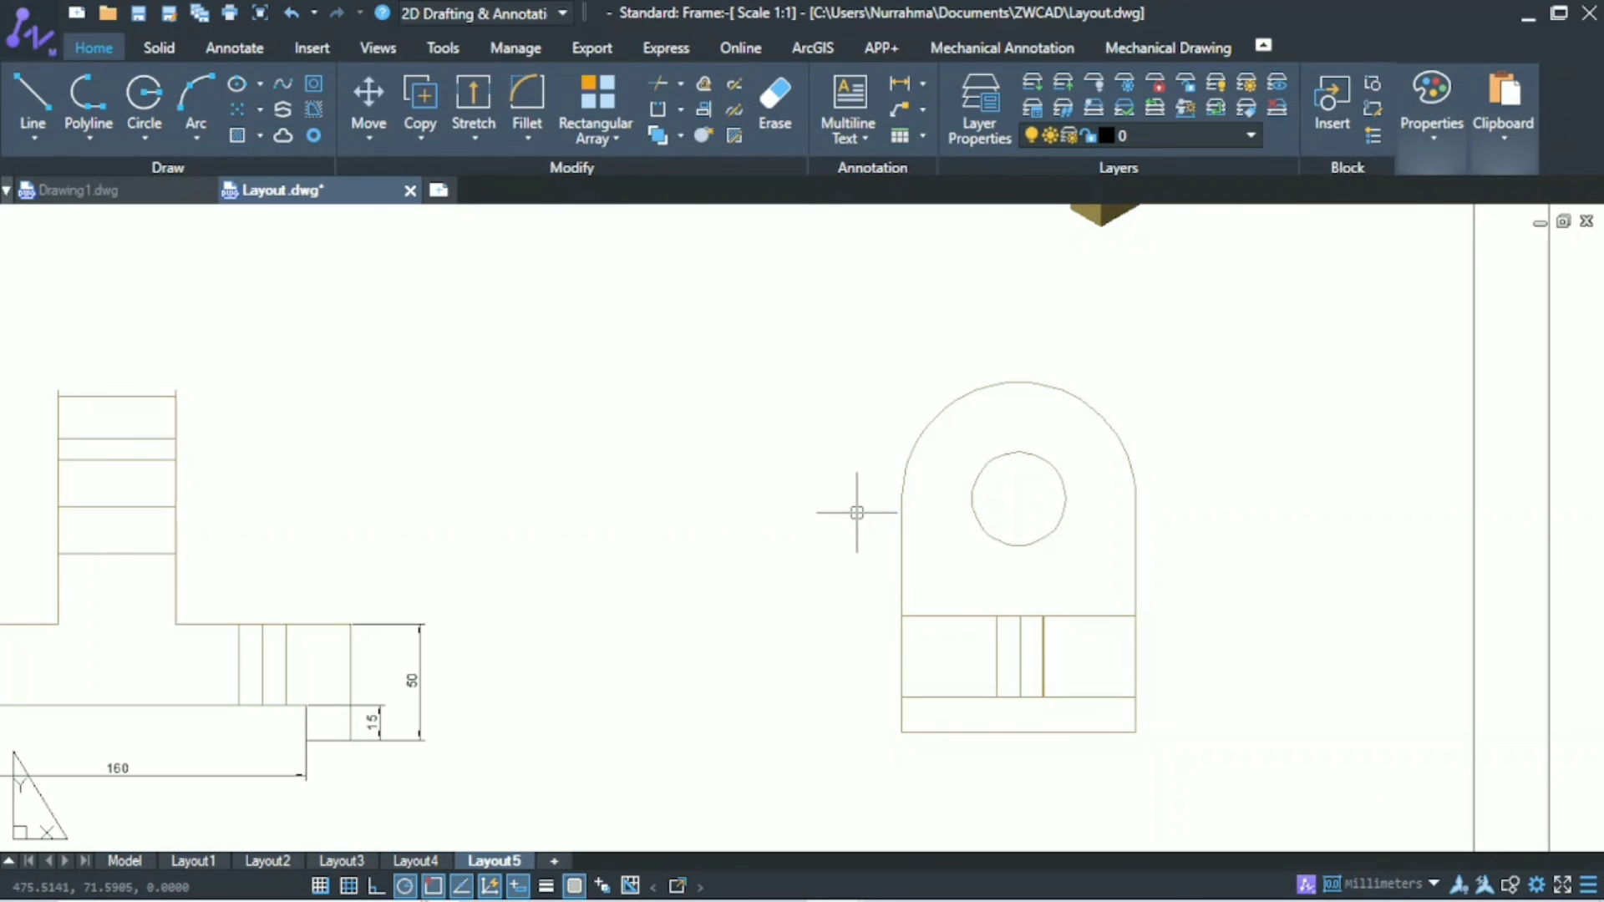
left_click(922, 83)
left_click(919, 118)
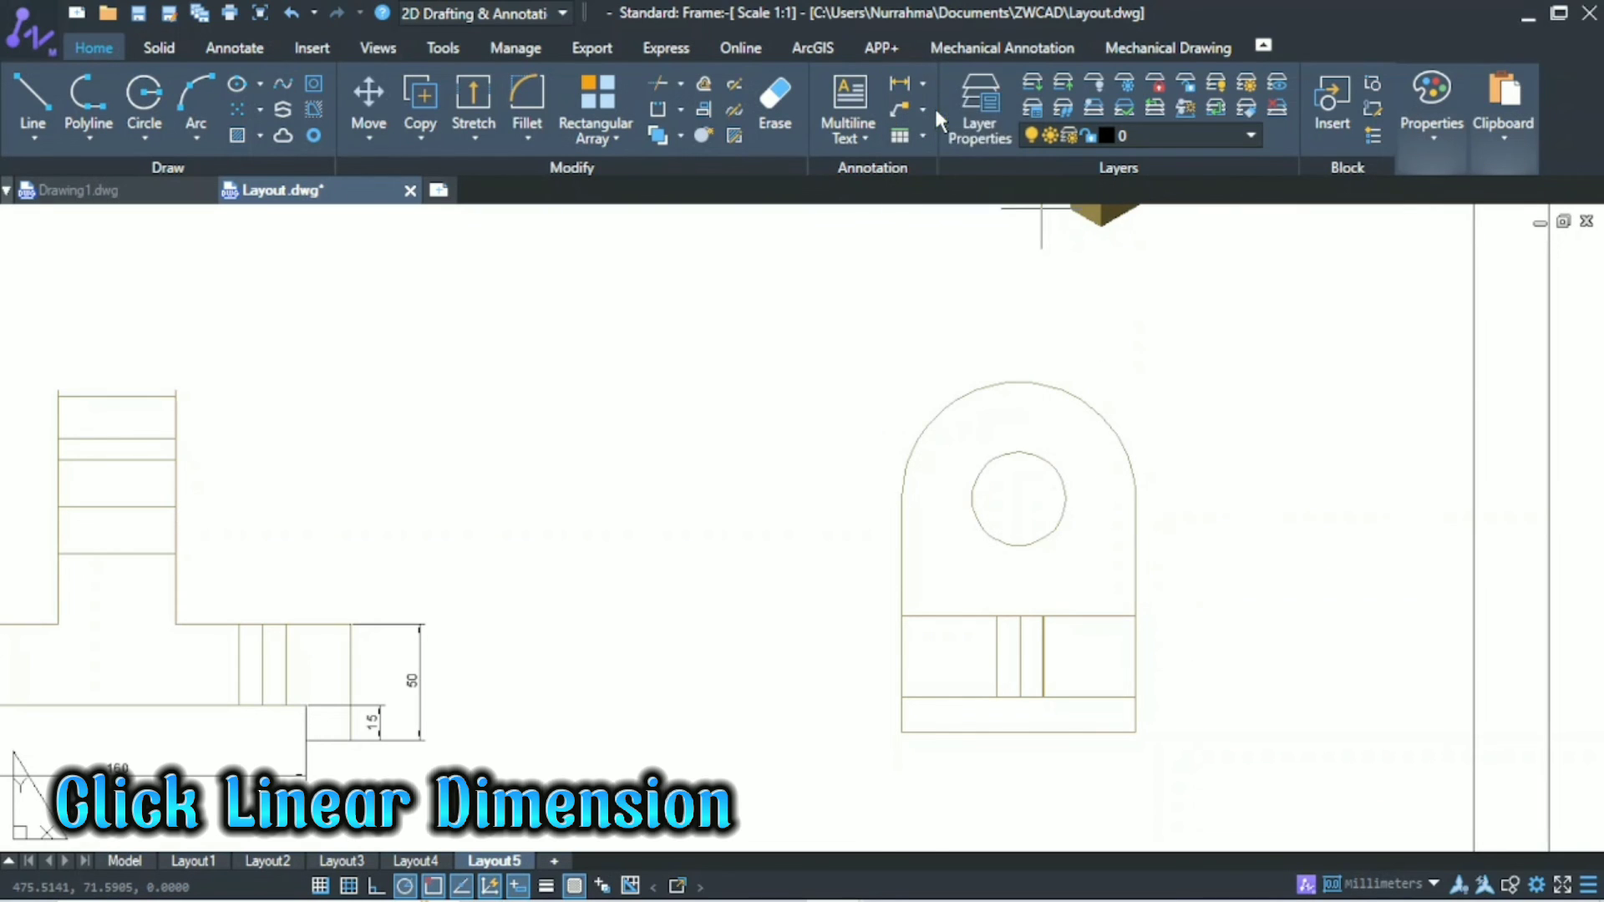
left_click(1134, 614)
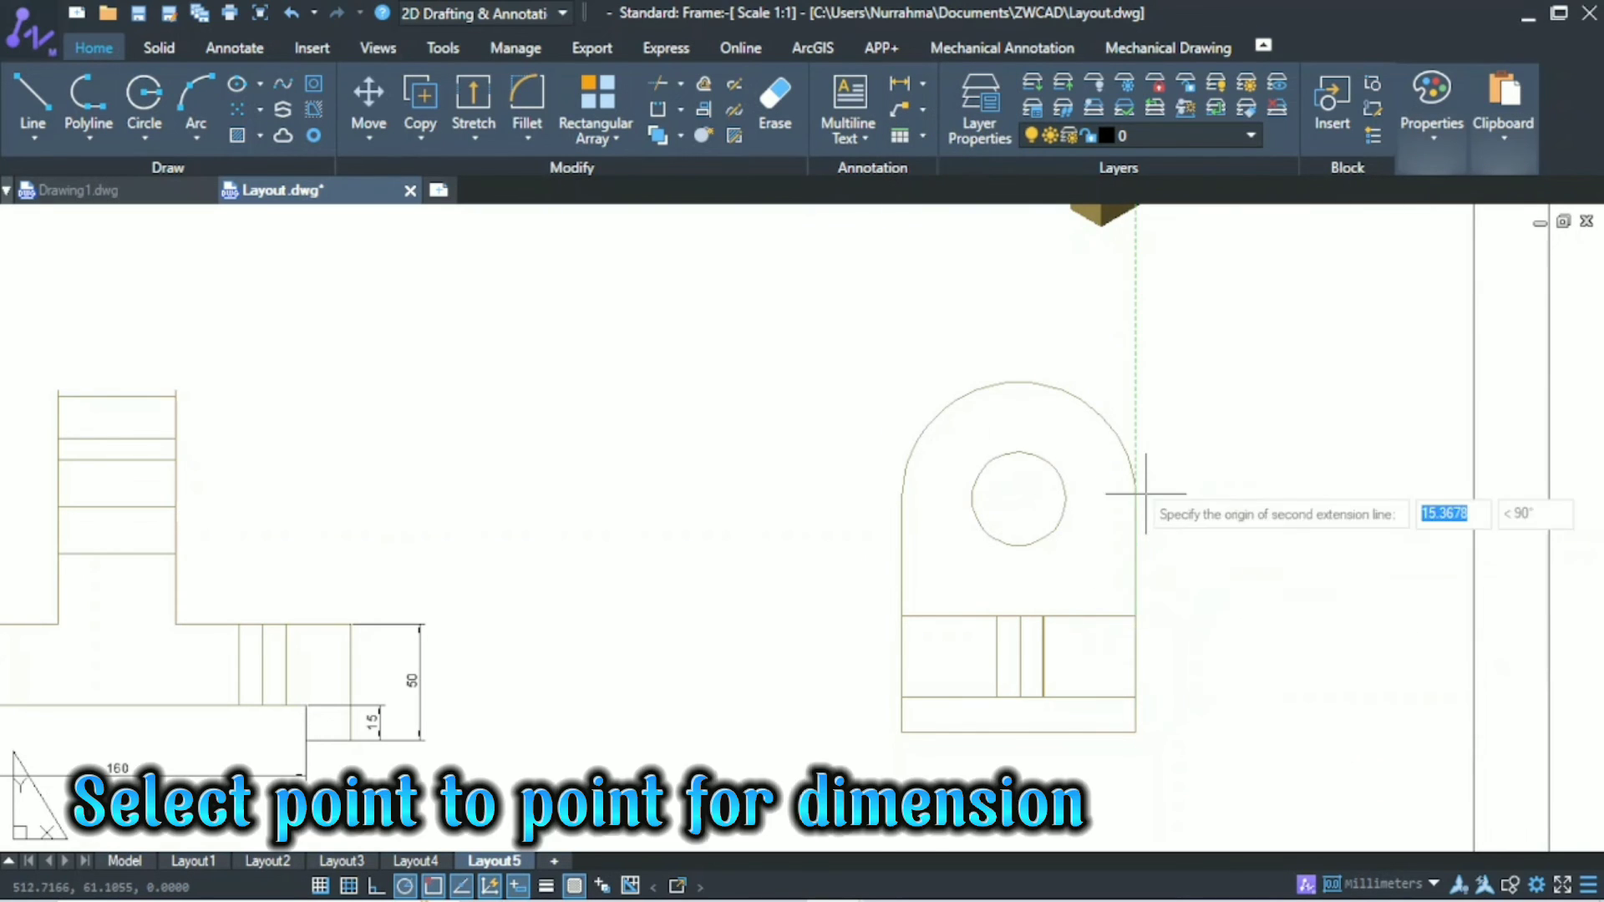
left_click(1135, 499)
left_click(1178, 543)
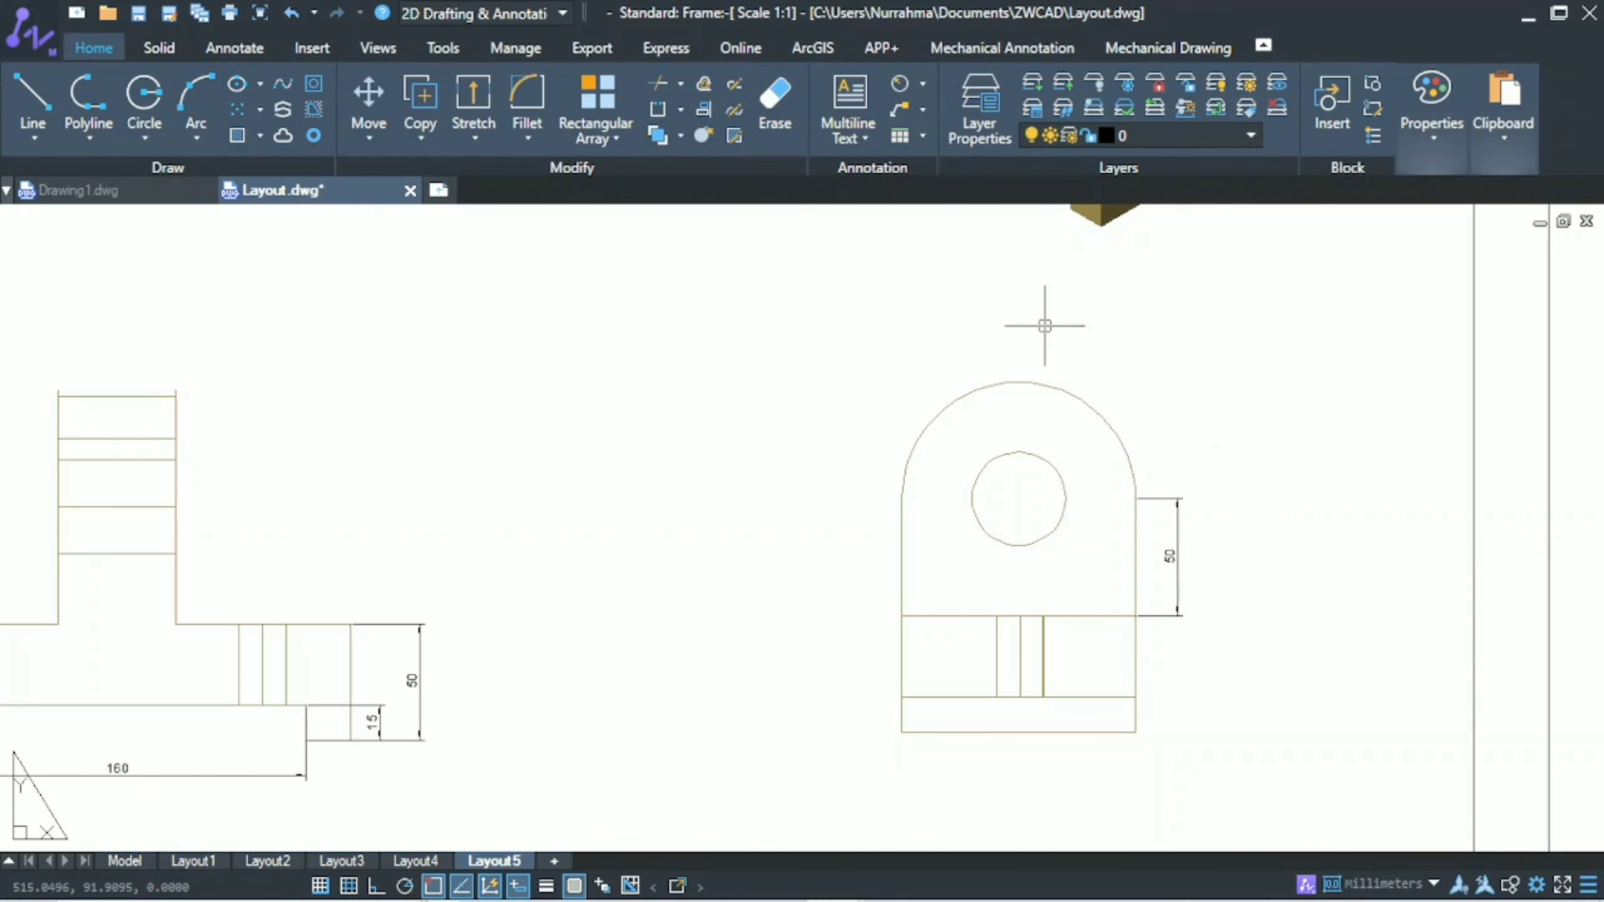
Add a radius dimension to the hole in the Right view, with its text outside the upper right of the arc.
left_click(923, 84)
left_click(963, 310)
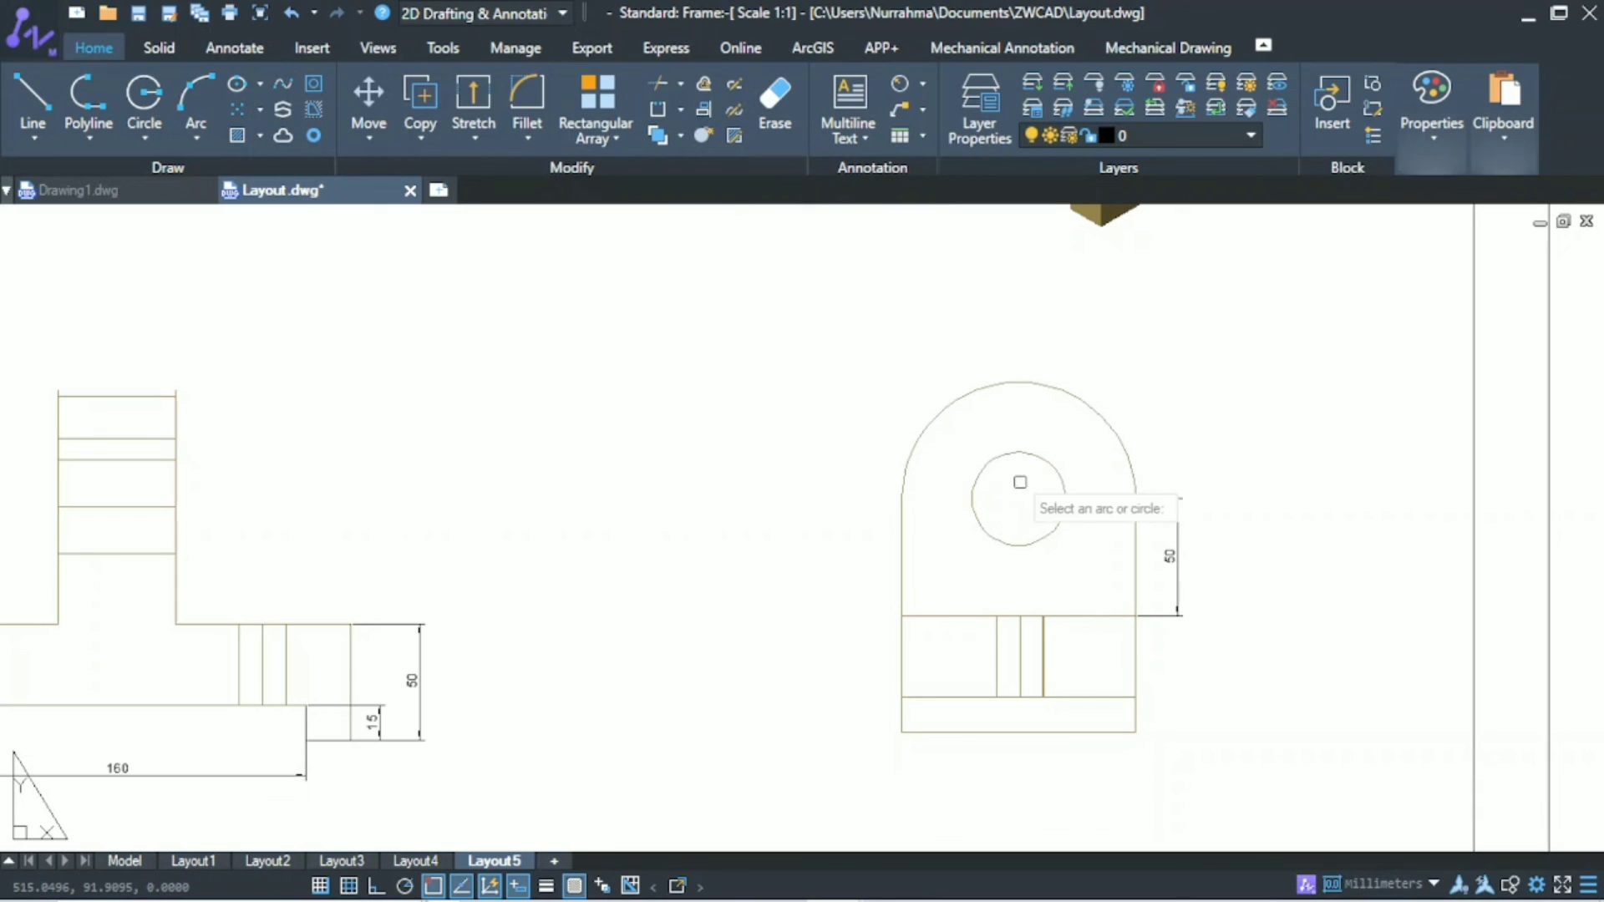
left_click(1048, 463)
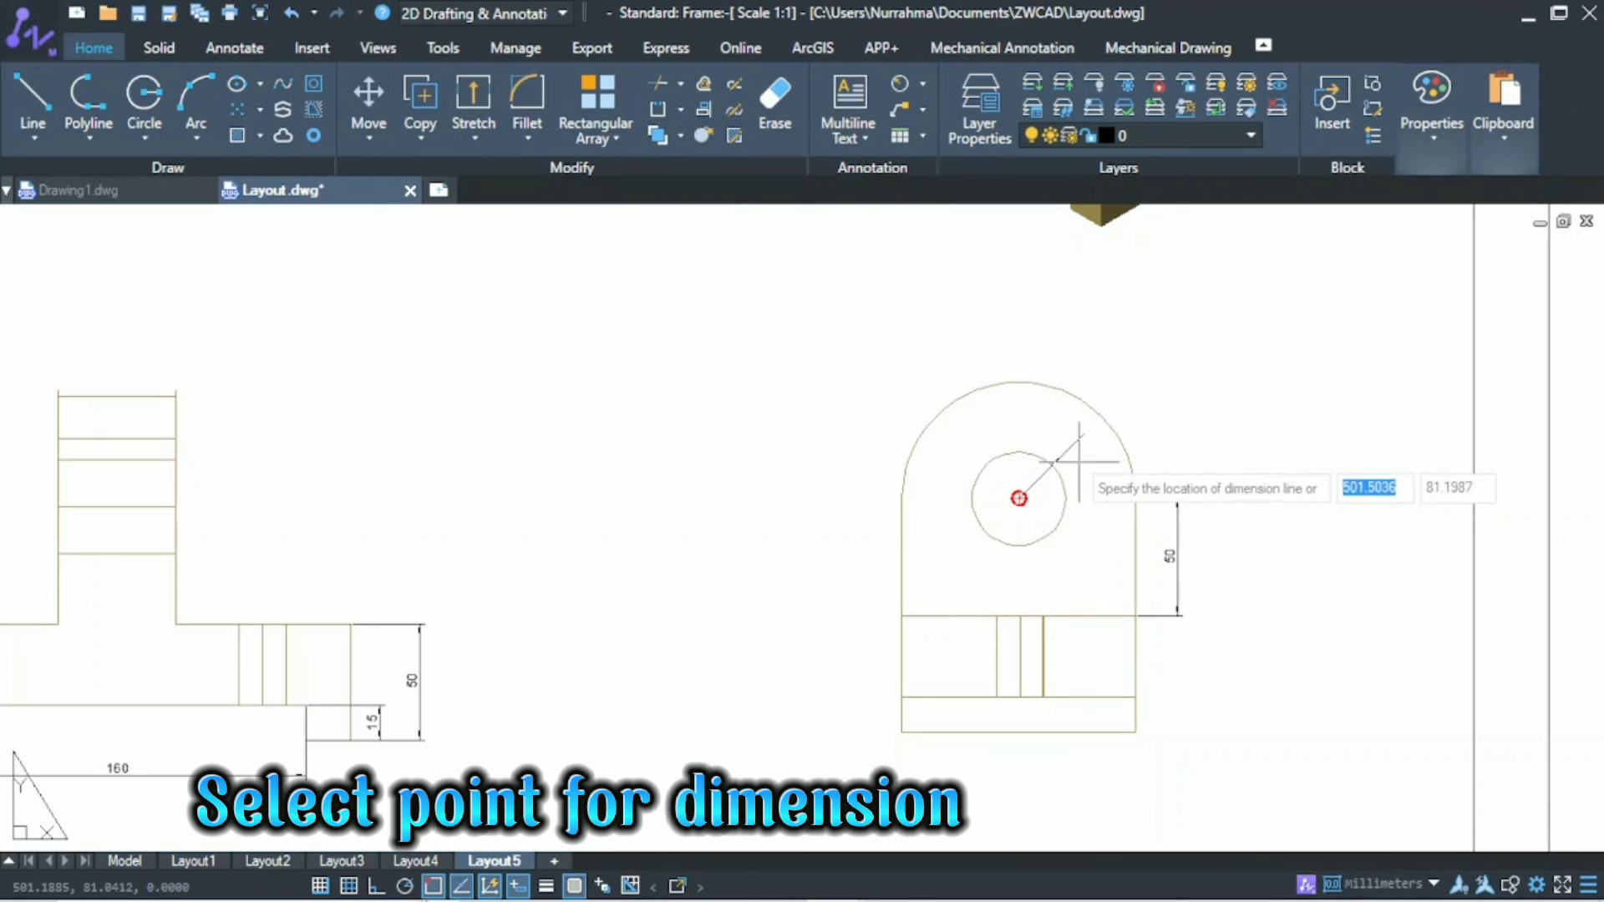
left_click(1174, 380)
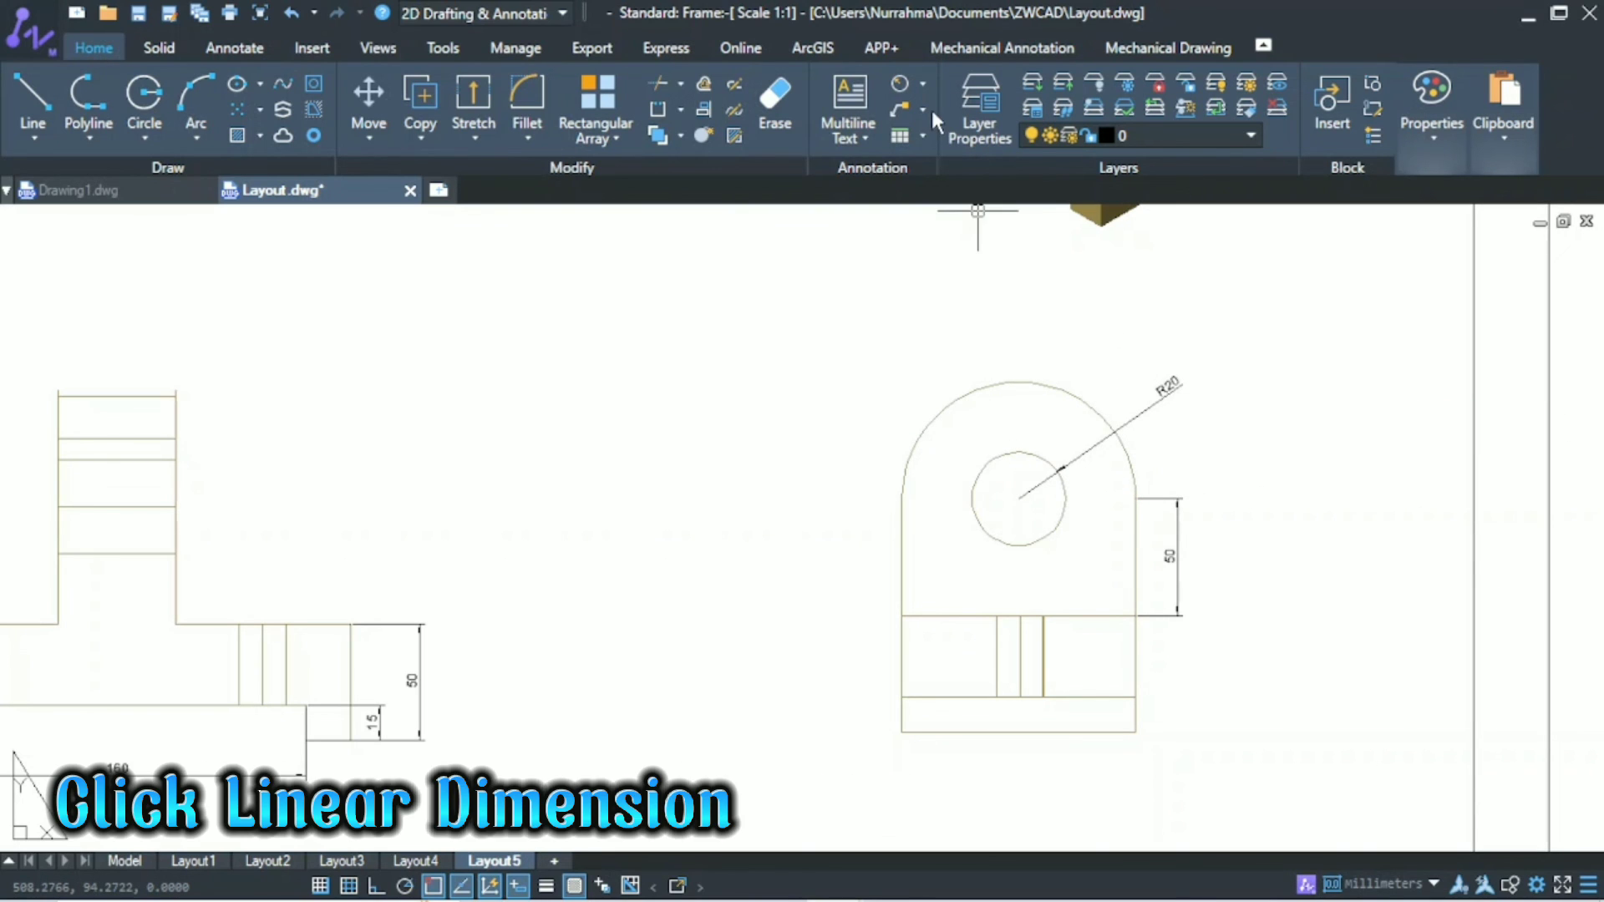
Add a linear dimension for the base's overall width in the Right view, placed below the bottom edge.
left_click(923, 83)
left_click(961, 122)
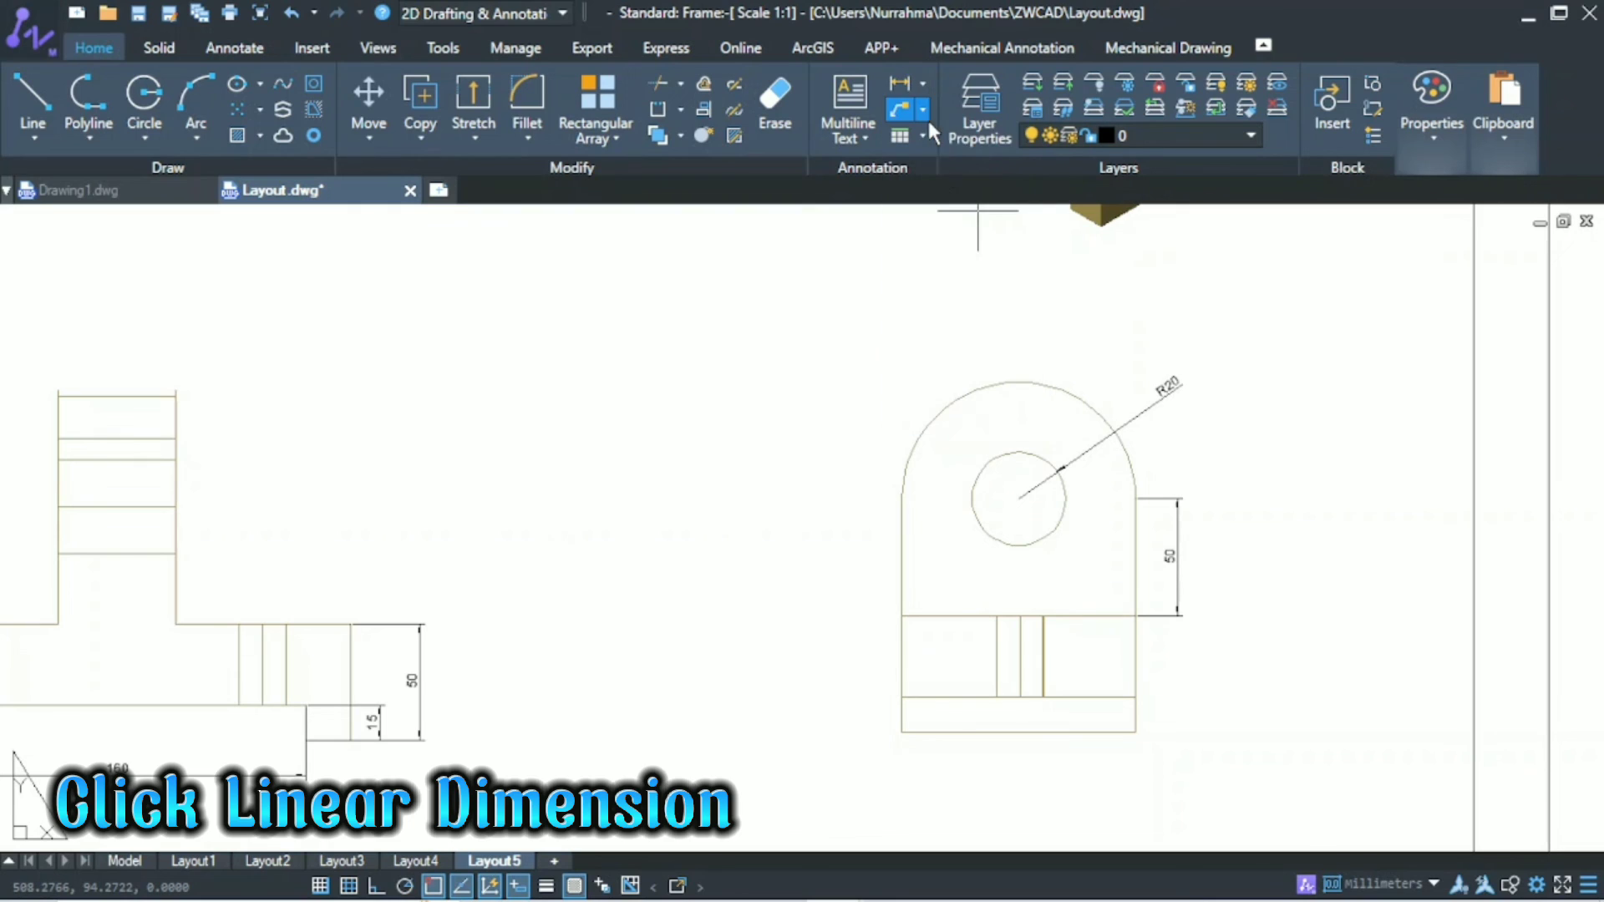
left_click(901, 732)
left_click(1134, 732)
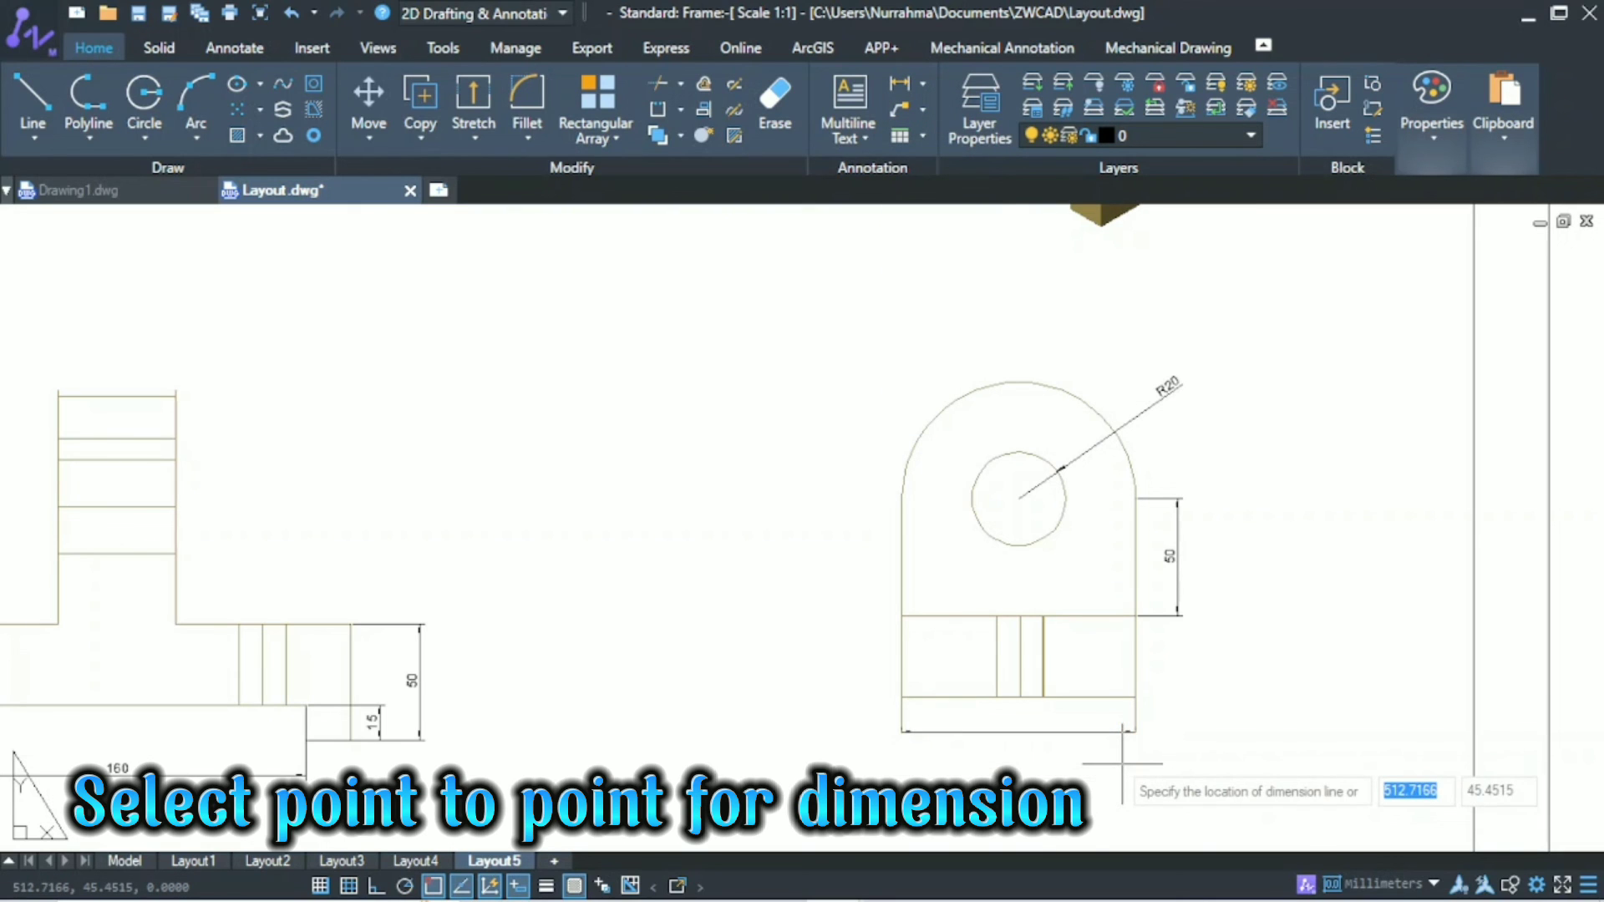
left_click(1120, 781)
mouse_move(1115, 771)
middle_mouse_down()
mouse_move(1000, 768)
mouse_move(1019, 677)
middle_mouse_up()
scroll(992, 765, "down", 4)
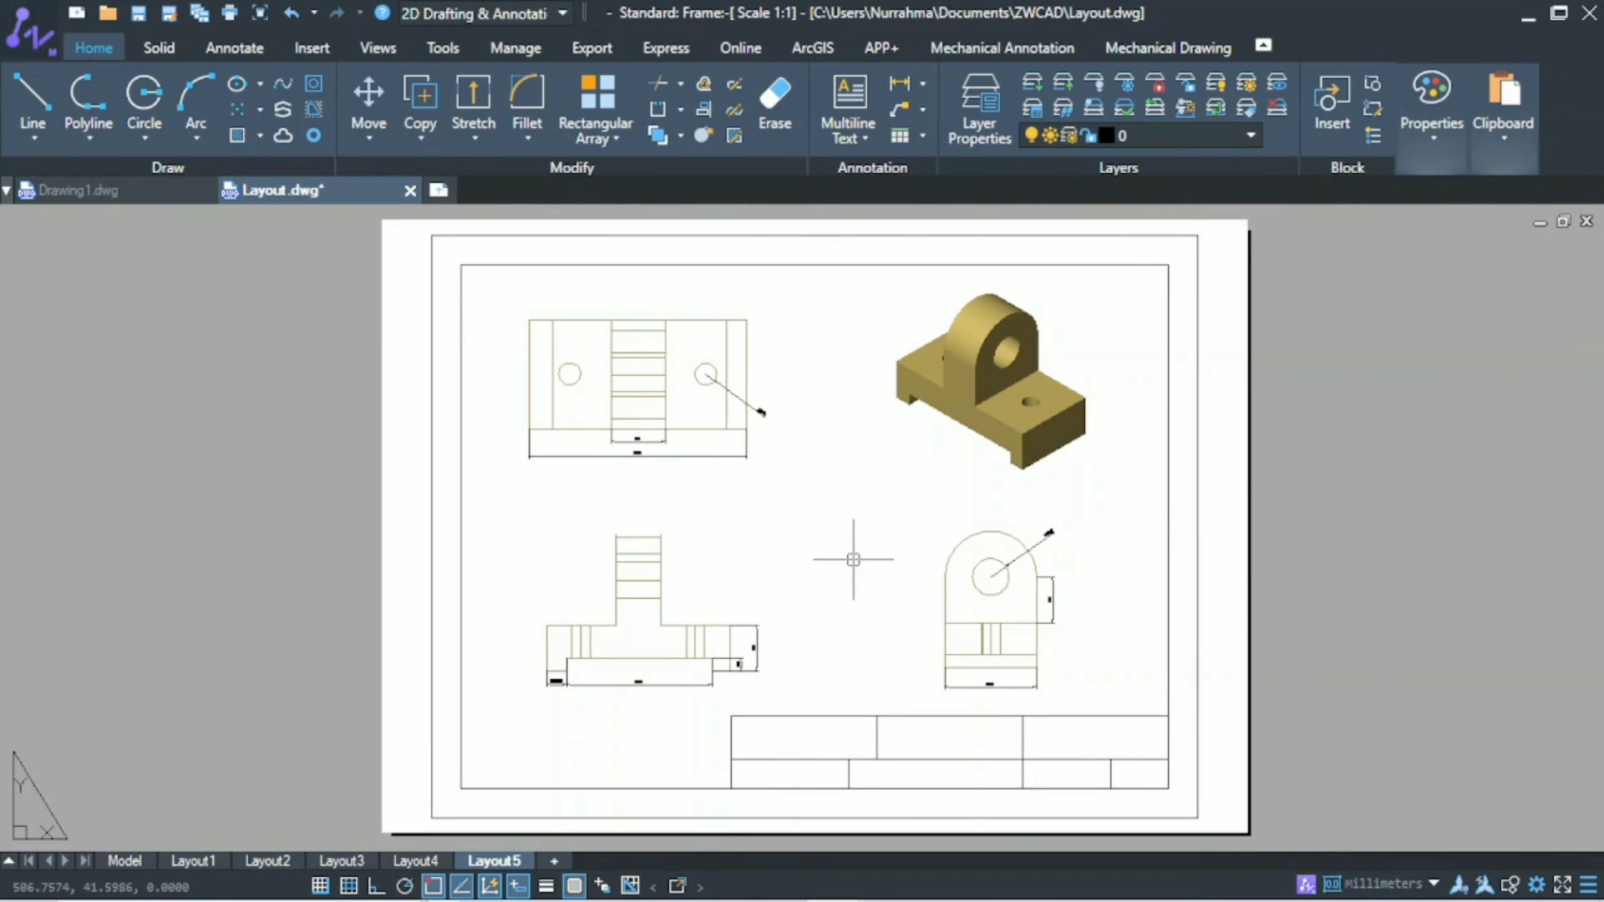